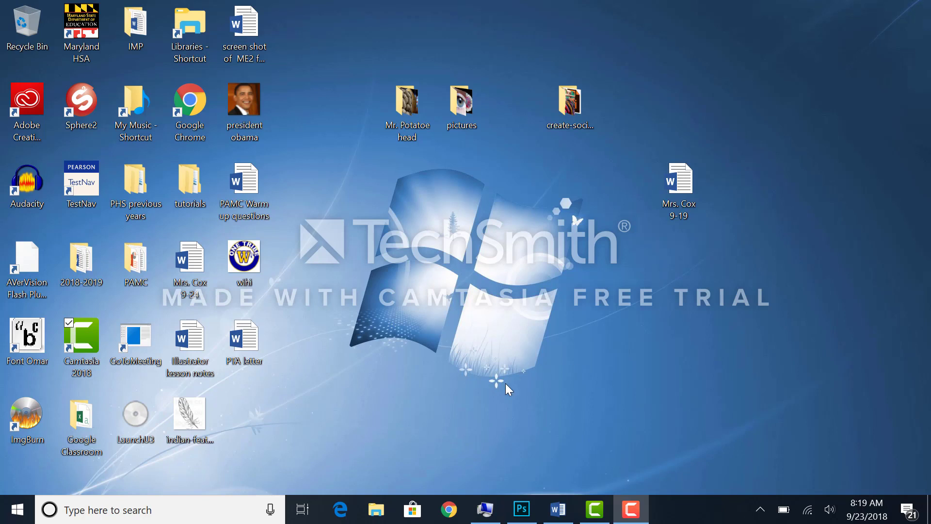
Switch to Chrome, open Google Classroom and choose the school e-mail account.
{"action": "left_click", "coordinate": [556, 512]}
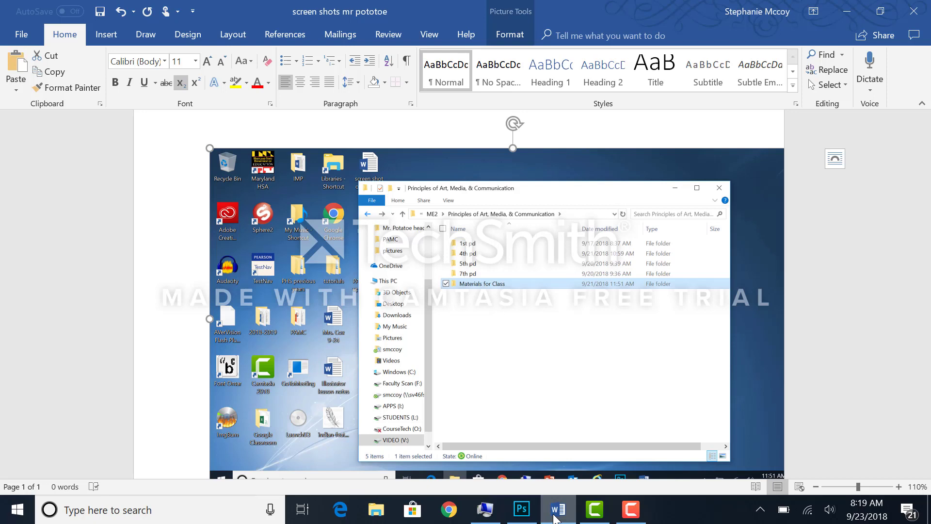
{"action": "left_click", "coordinate": [449, 519]}
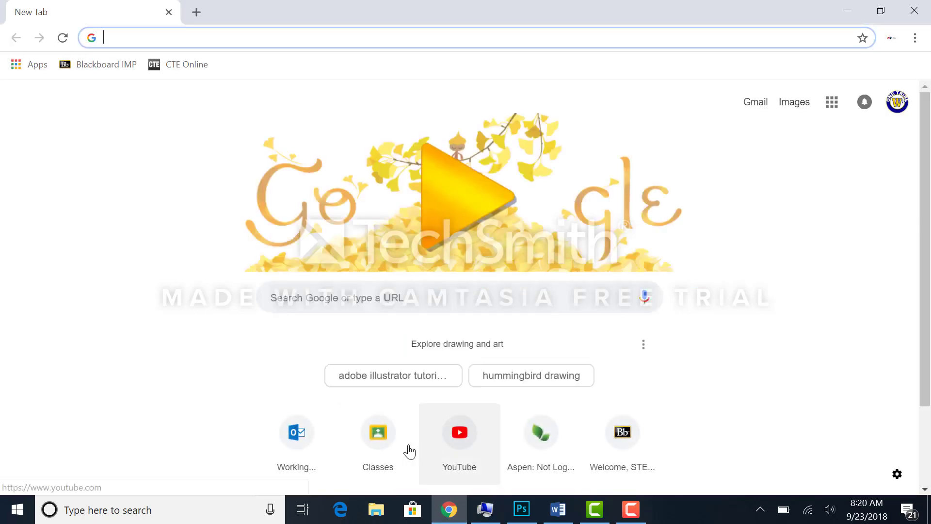
{"action": "left_click", "coordinate": [388, 441]}
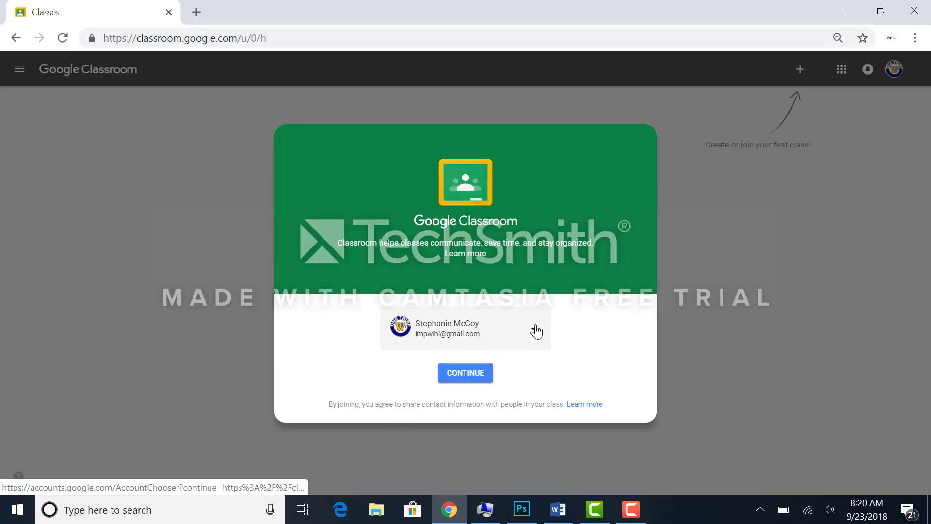
{"action": "left_click", "coordinate": [534, 329]}
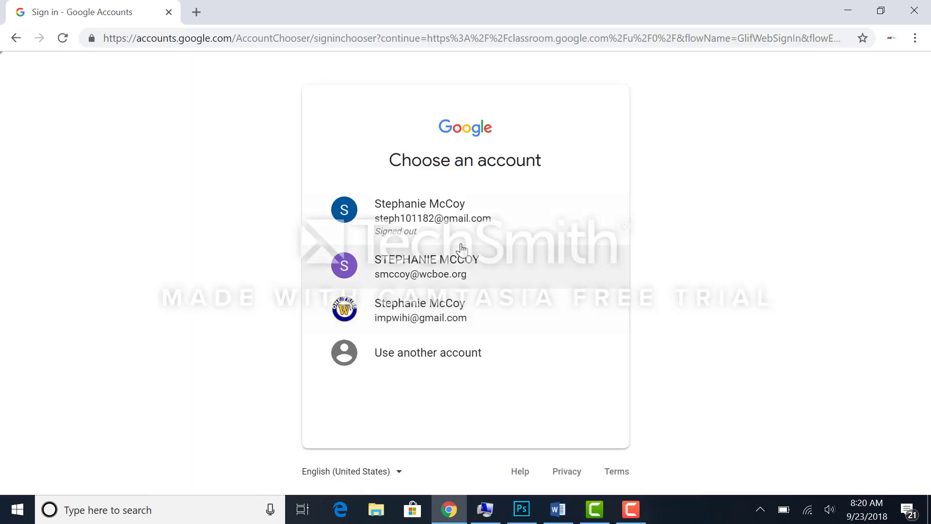
{"action": "left_click", "coordinate": [440, 272]}
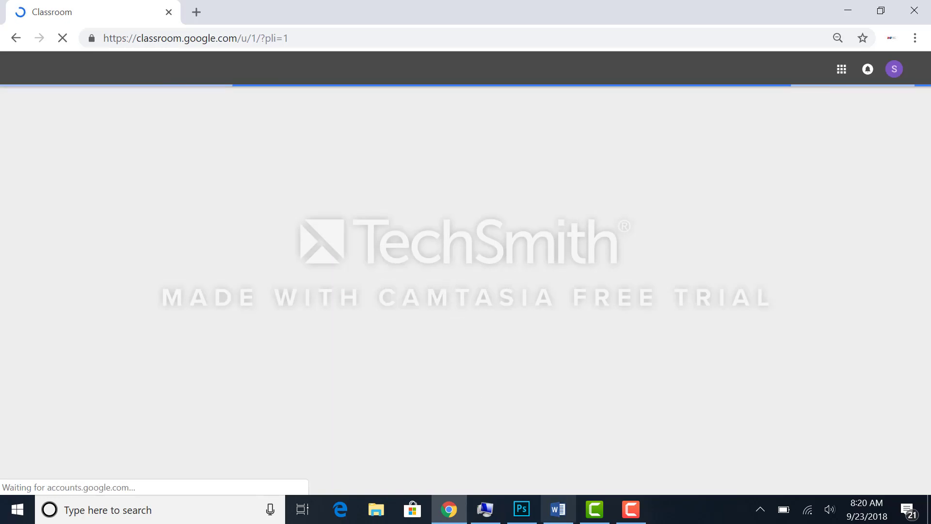
Review the classwork of the 1st pd Principles of Art, Media, and Communication class, and close the Classroom page.
{"action": "left_click", "coordinate": [486, 509]}
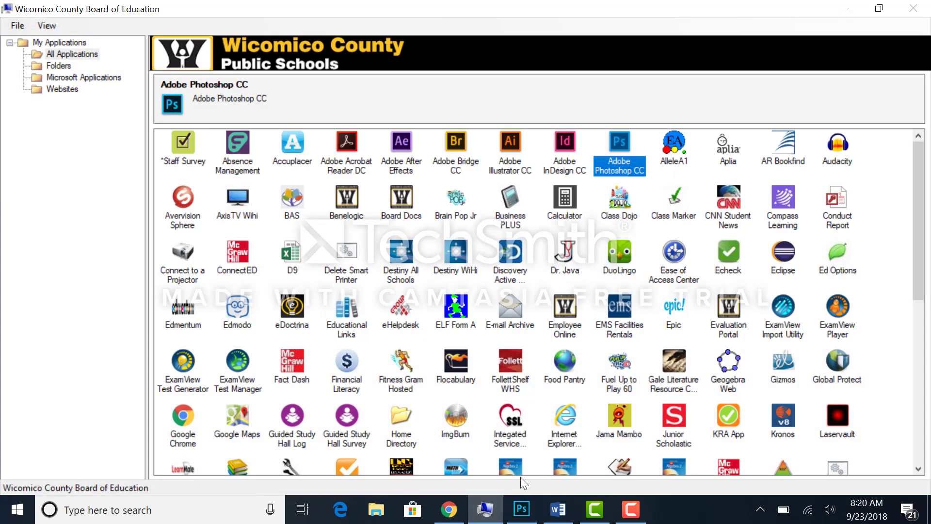
{"action": "left_click", "coordinate": [448, 510]}
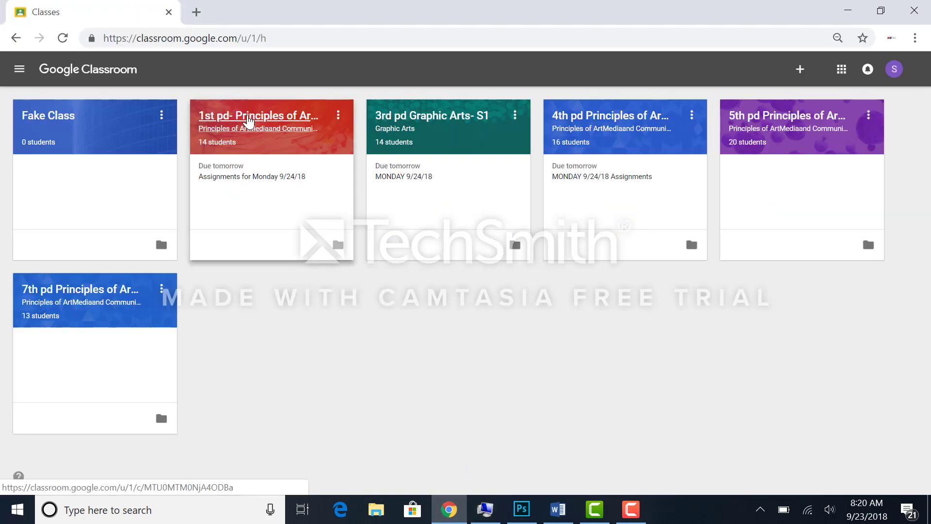
{"action": "left_click", "coordinate": [248, 121]}
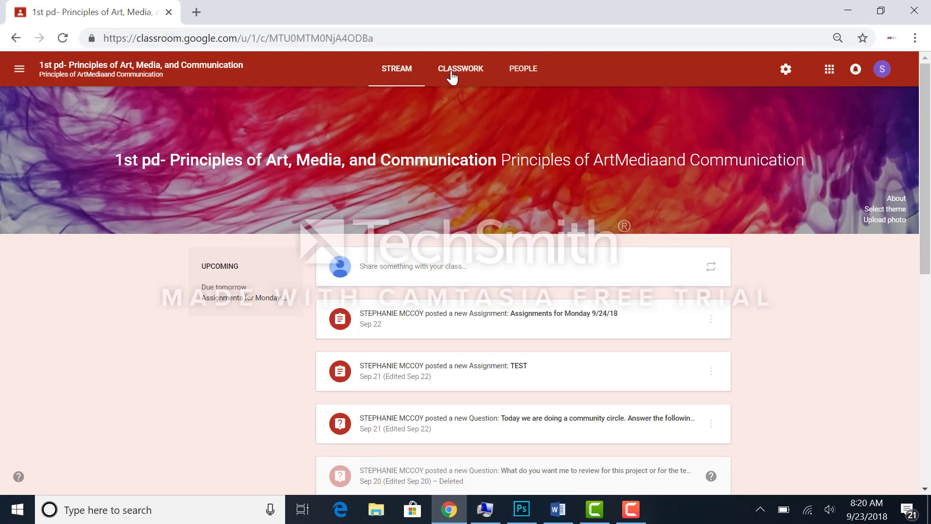
{"action": "left_click", "coordinate": [456, 75]}
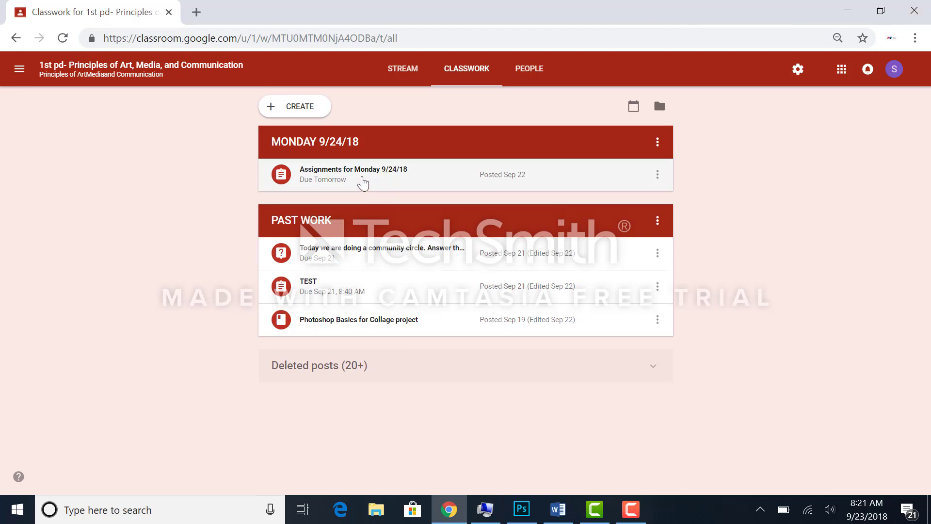
{"action": "left_click", "coordinate": [169, 12]}
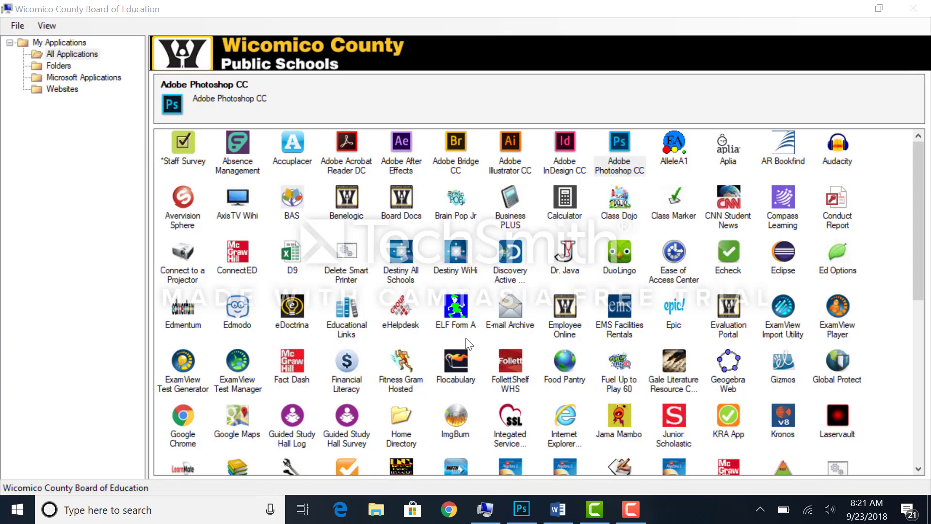
Switch to the Word document of screenshots and examine the pictures showing the path to the Materials for Class folder.
{"action": "left_click", "coordinate": [521, 513]}
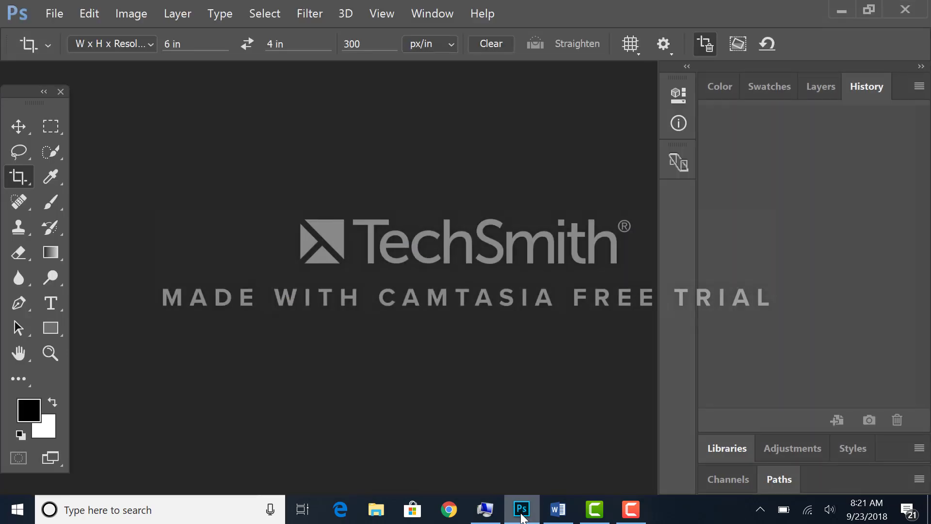
{"action": "left_click", "coordinate": [558, 509]}
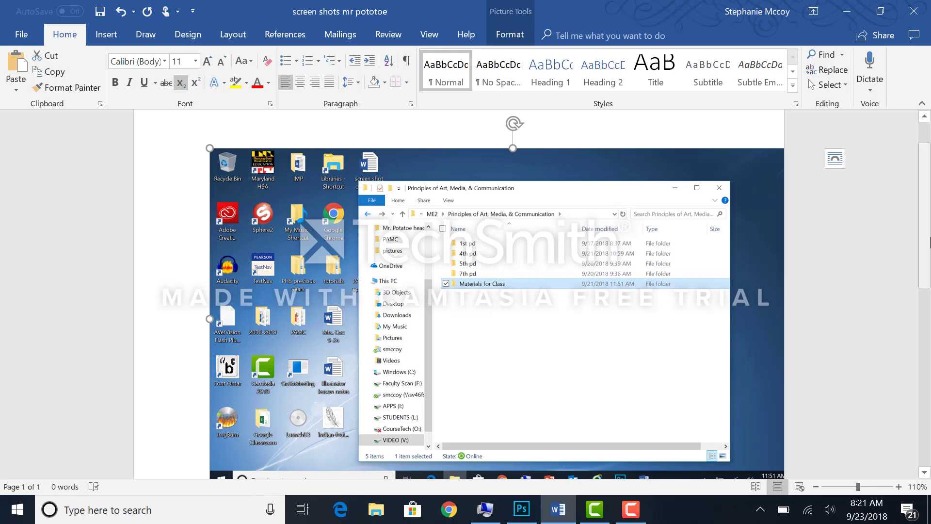
{"action": "left_click_drag", "start_coordinate": [928, 241], "coordinate": [921, 392]}
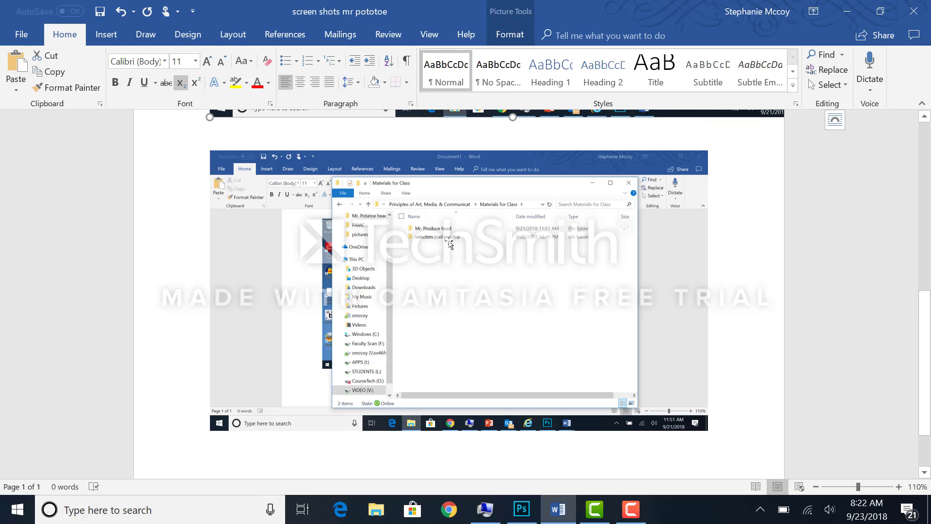
Switch to File Explorer and open the pictures folder on the Desktop.
{"action": "left_click", "coordinate": [378, 511]}
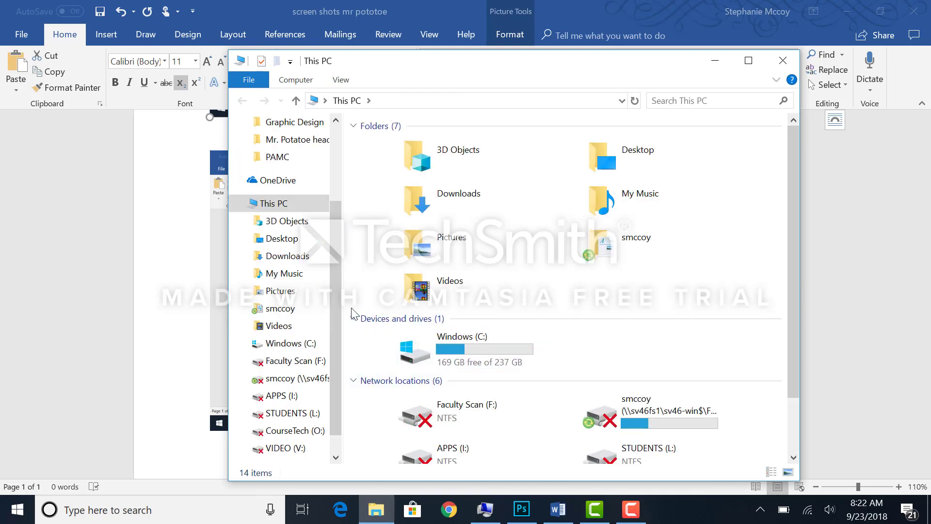
{"action": "left_click", "coordinate": [281, 239]}
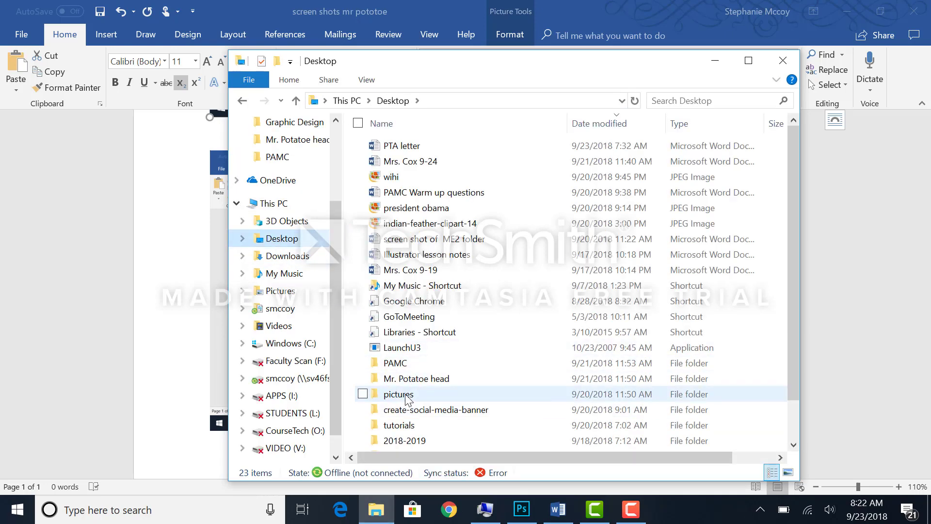
{"action": "double_click", "coordinate": [399, 394]}
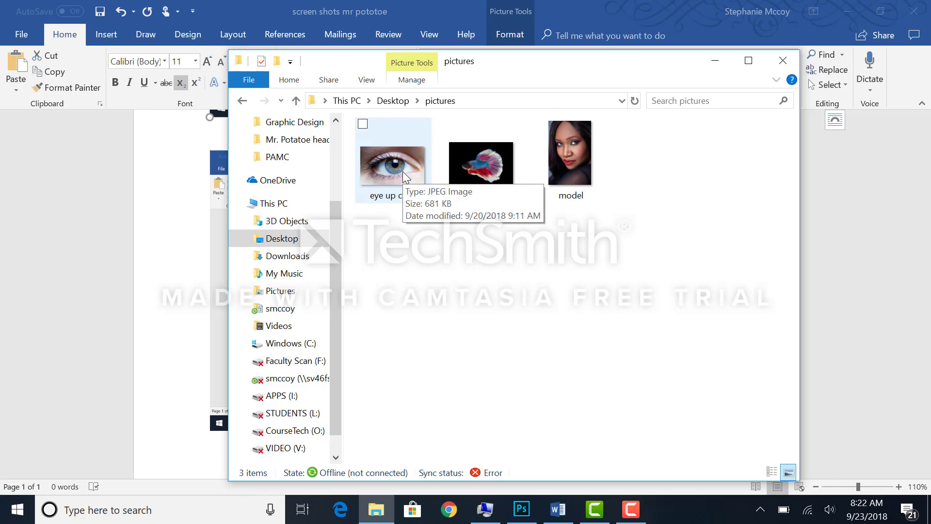
{"action": "left_click", "coordinate": [522, 509]}
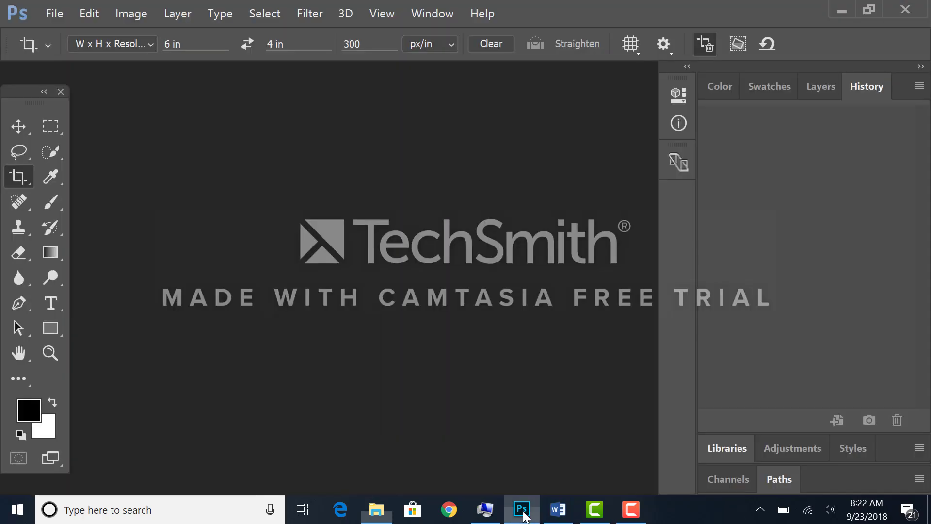
{"action": "left_click", "coordinate": [53, 13]}
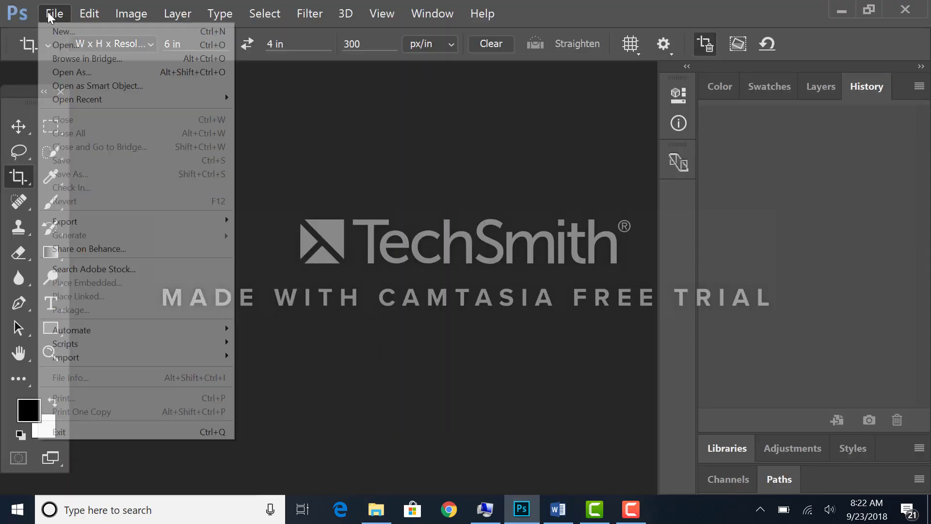
{"action": "left_click", "coordinate": [59, 44]}
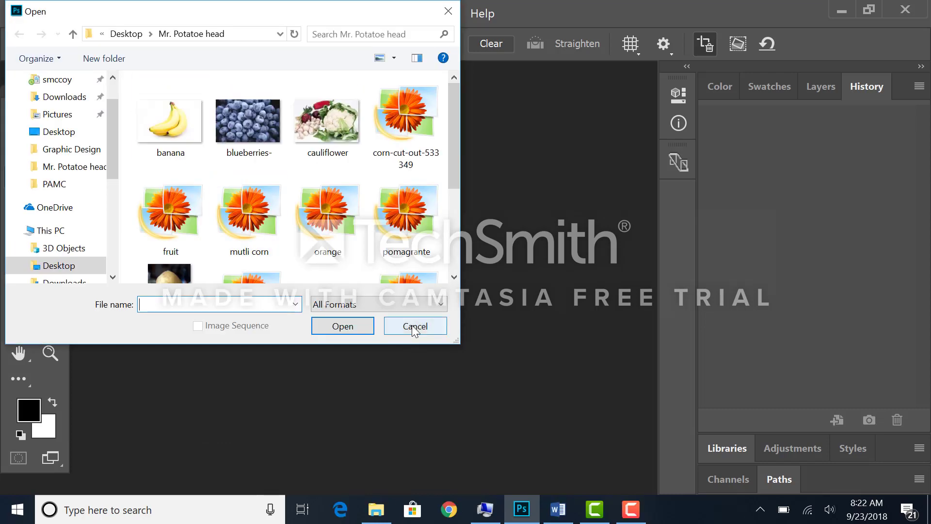
{"action": "left_click", "coordinate": [413, 325]}
Select the eye up close, fish and model images in the pictures folder and open all three in Photoshop.
{"action": "left_click", "coordinate": [388, 510]}
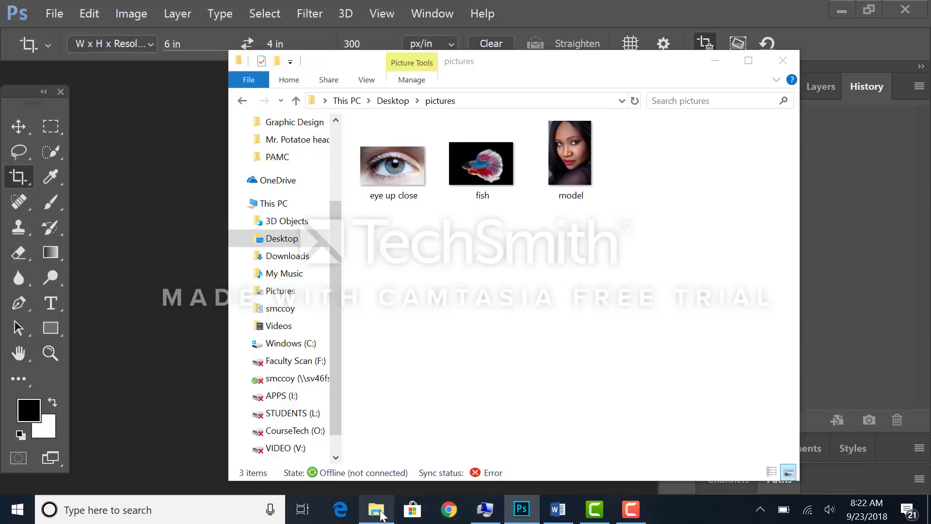
{"action": "left_click", "coordinate": [400, 168]}
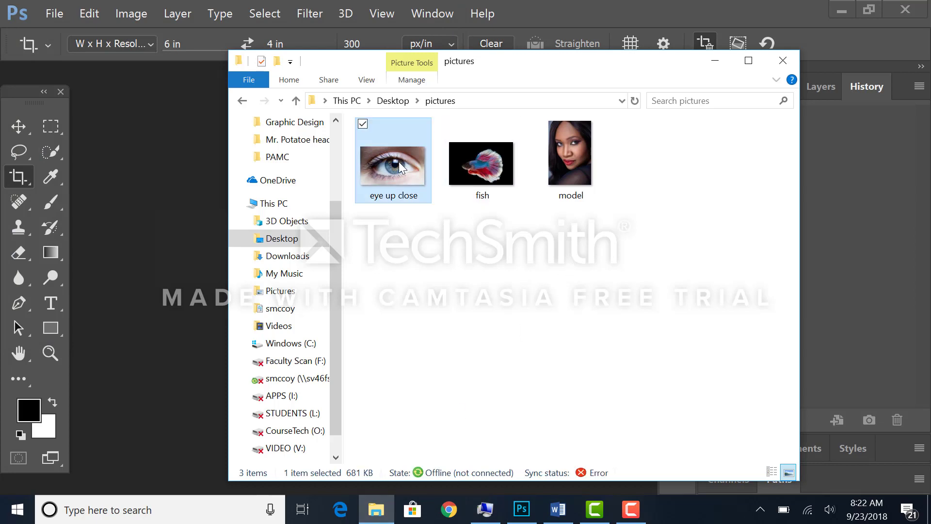
{"action": "left_click", "coordinate": [470, 169], "text": "ctrl"}
{"action": "left_click", "coordinate": [546, 156], "text": "ctrl"}
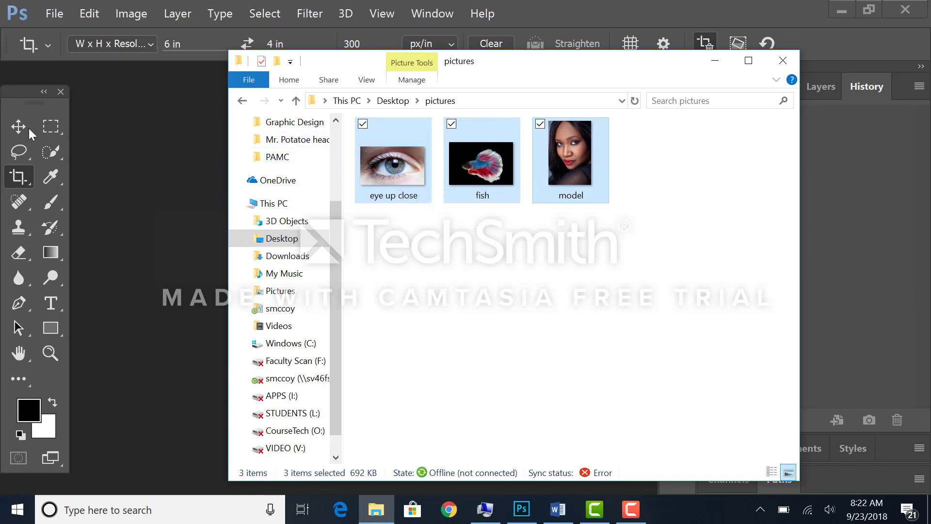
{"action": "left_click", "coordinate": [12, 130]}
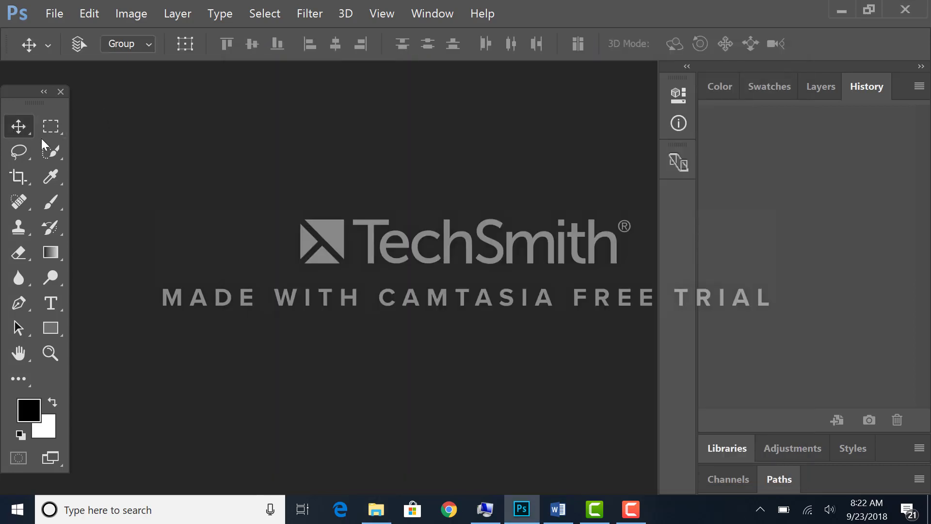
{"action": "left_click", "coordinate": [376, 507]}
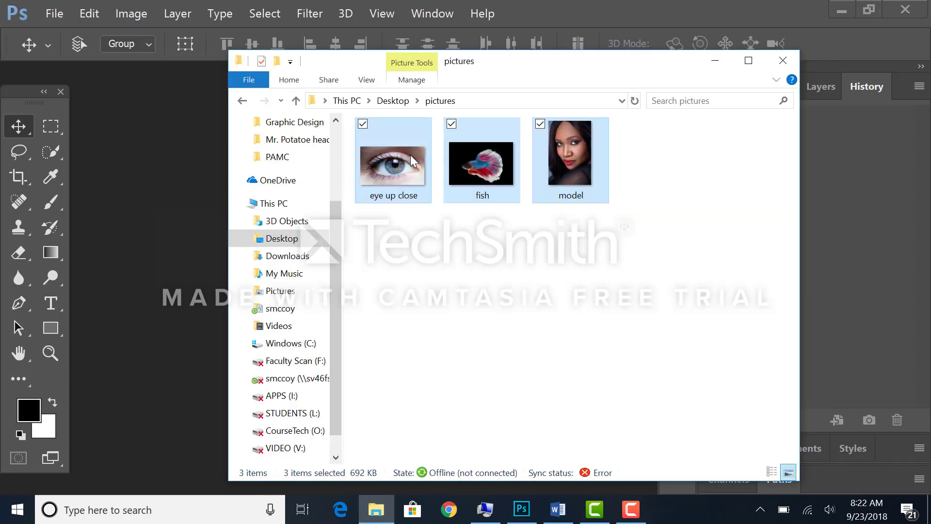
{"action": "left_click_drag", "start_coordinate": [410, 155], "coordinate": [190, 206]}
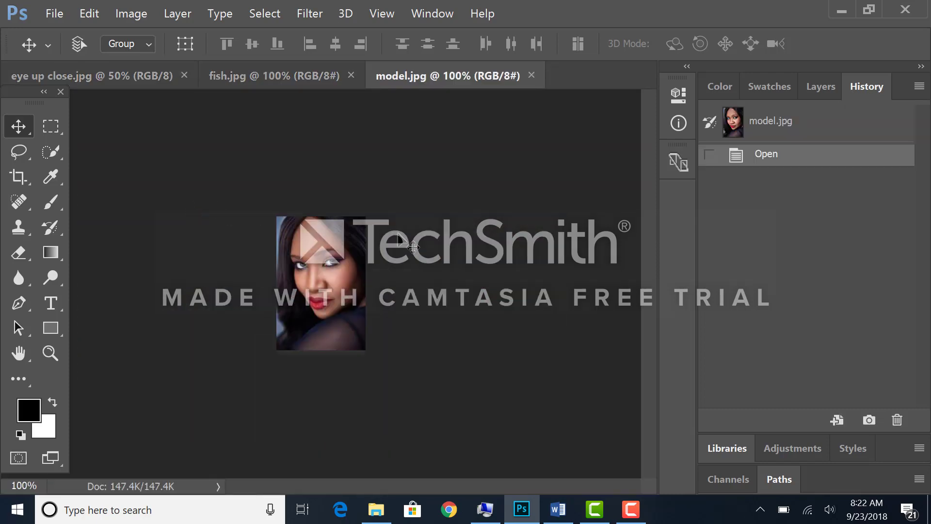
Start a new document and name it "selection tool-" followed by the teacher's name.
{"action": "left_click", "coordinate": [62, 12]}
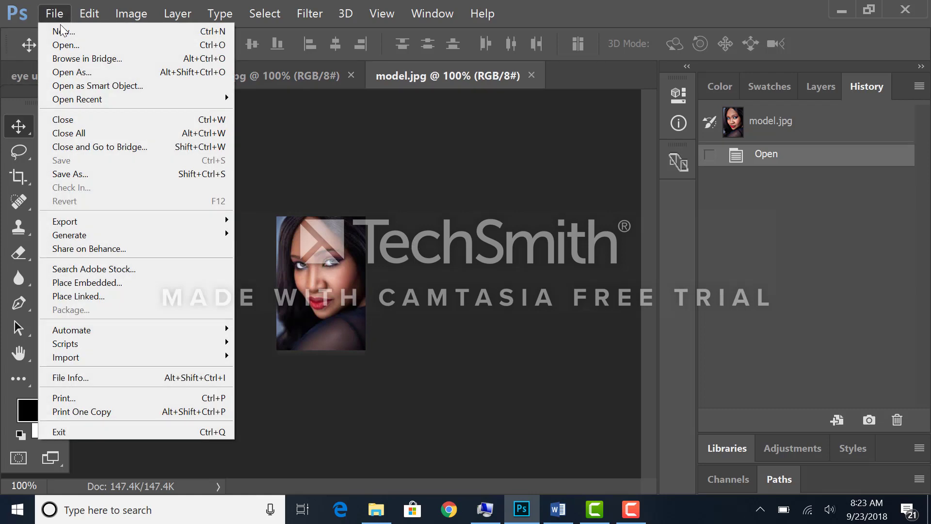
{"action": "left_click", "coordinate": [61, 31]}
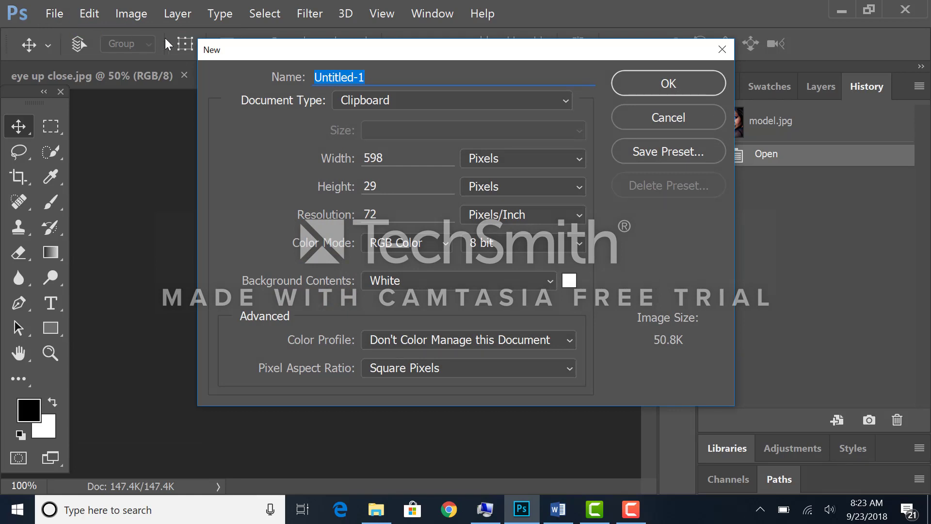
{"action": "type", "text": "sele"}
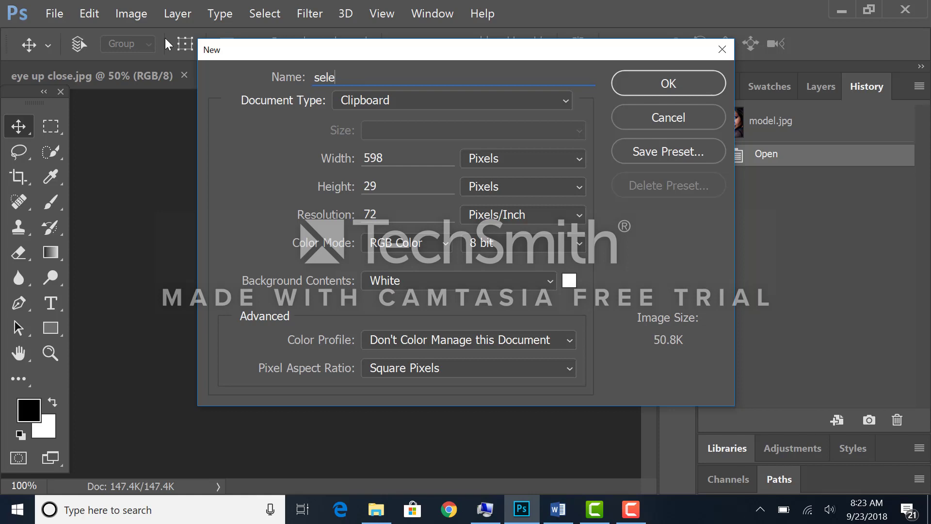
{"action": "type", "text": "ction tool- Mrs. McCoy"}
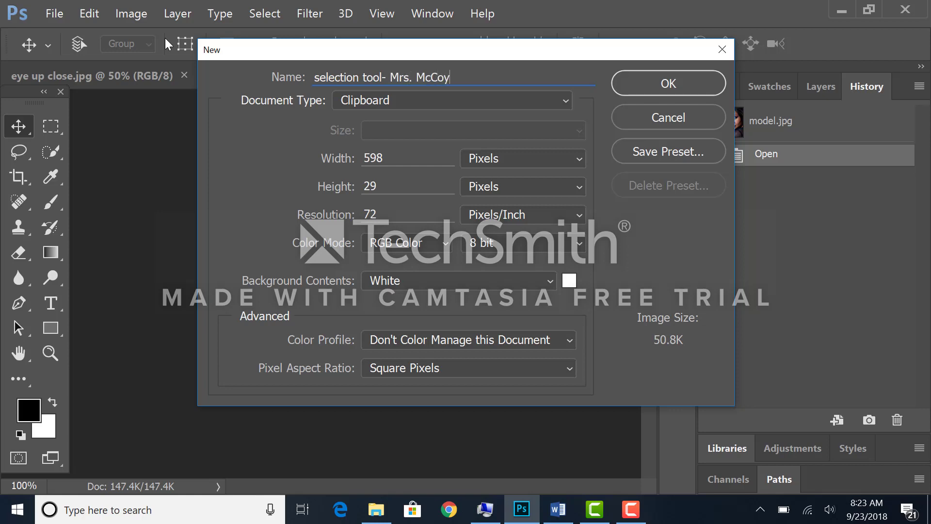
Set the new document's units to inches, its width to 8 and its height to 10.
{"action": "left_click", "coordinate": [518, 155]}
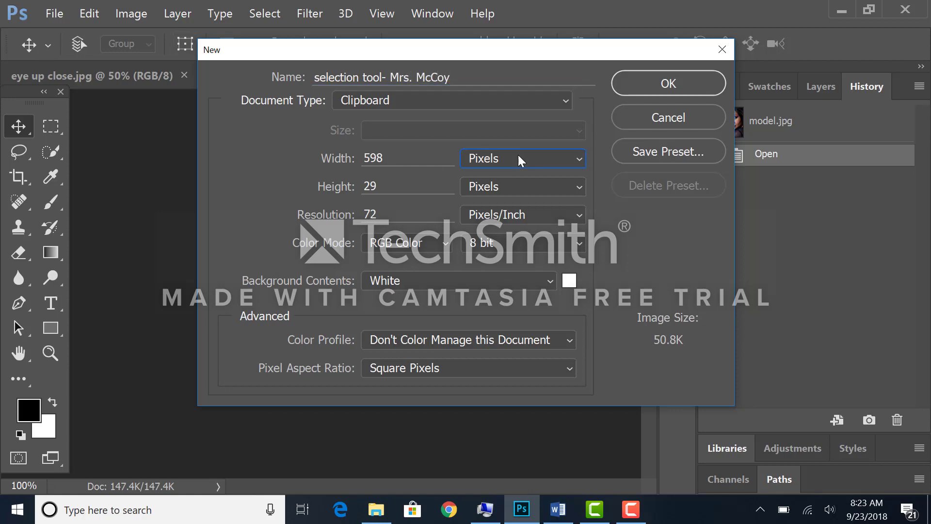
{"action": "left_click", "coordinate": [501, 189]}
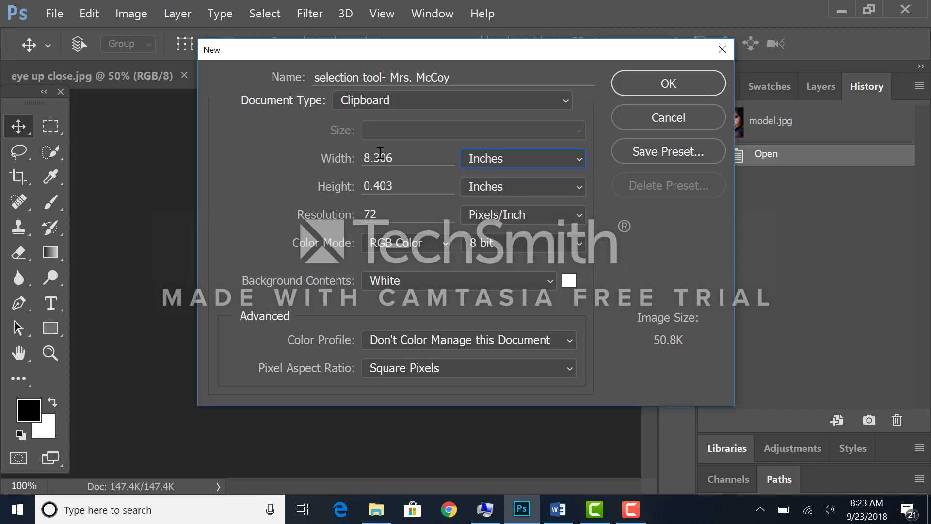
{"action": "left_click", "coordinate": [402, 158]}
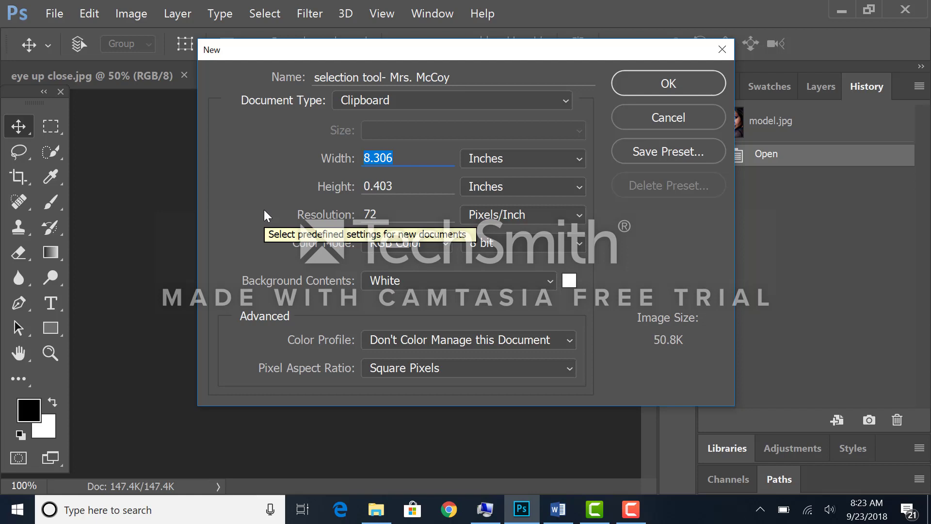
{"action": "type", "text": "8"}
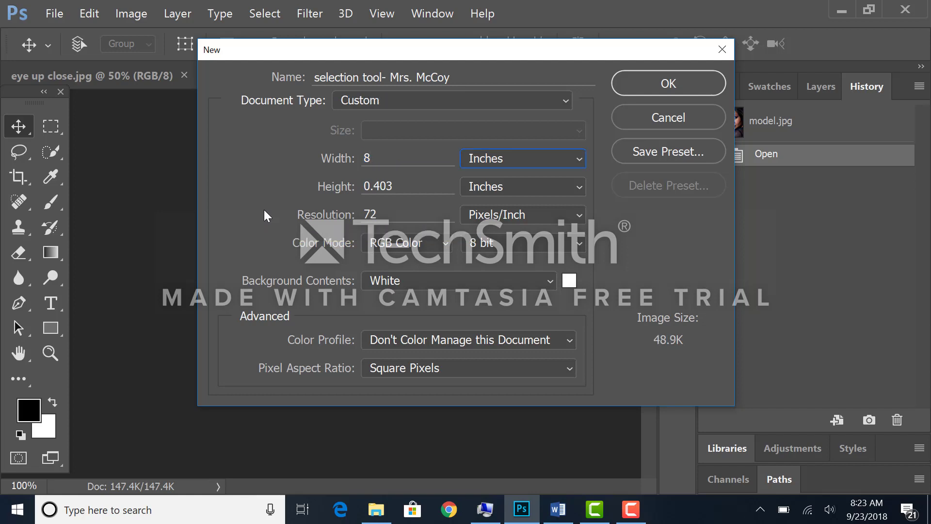
{"action": "key", "text": "Tab"}
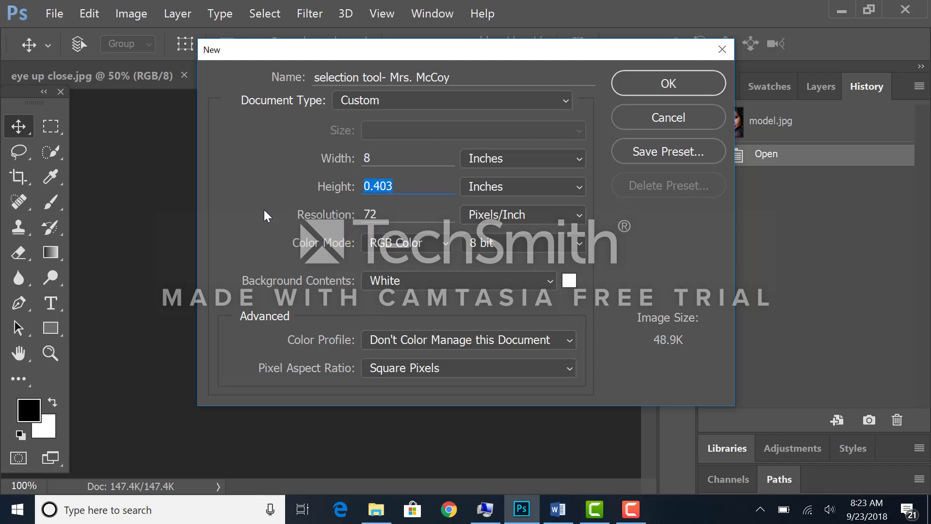
{"action": "type", "text": "10"}
{"action": "key", "text": "Tab"}
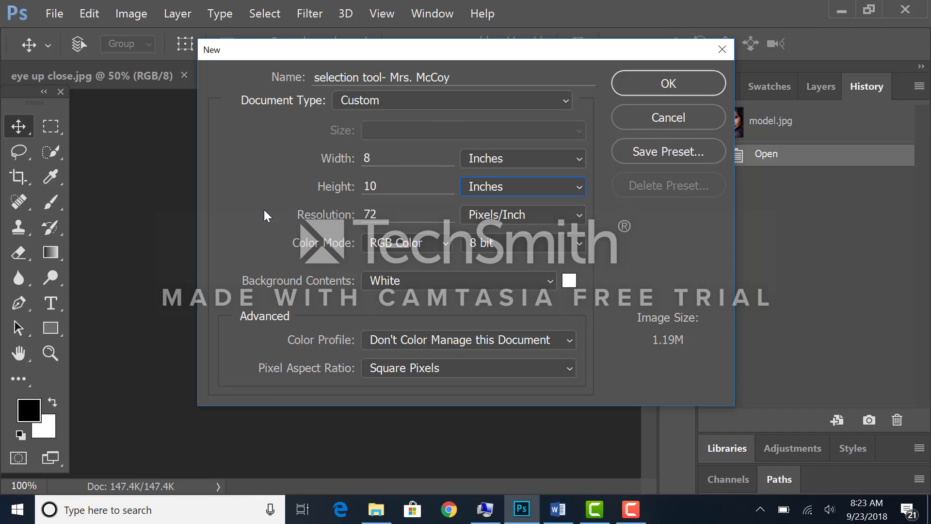
Set the resolution to 300 pixels per inch and the color mode to CMYK Color, and create the document.
{"action": "key", "text": "Tab"}
{"action": "type", "text": "300"}
{"action": "left_click", "coordinate": [427, 245]}
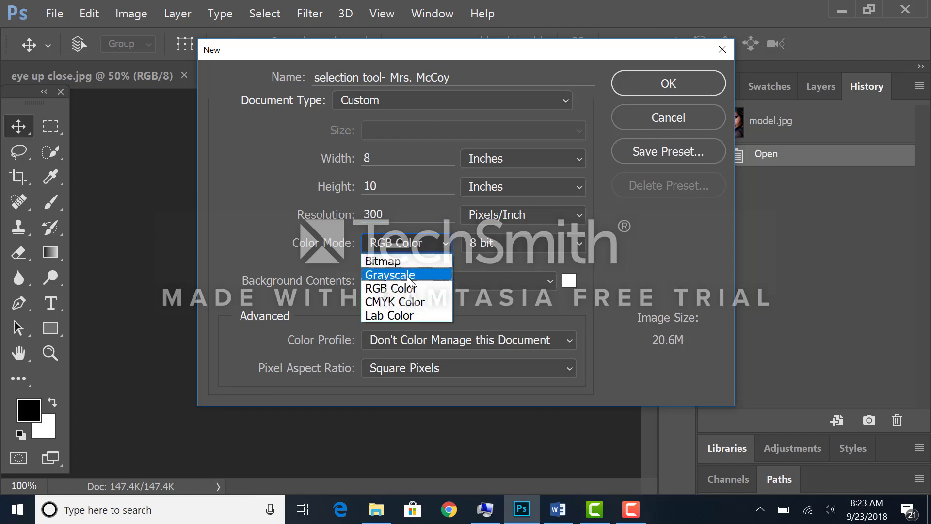
{"action": "left_click", "coordinate": [408, 305]}
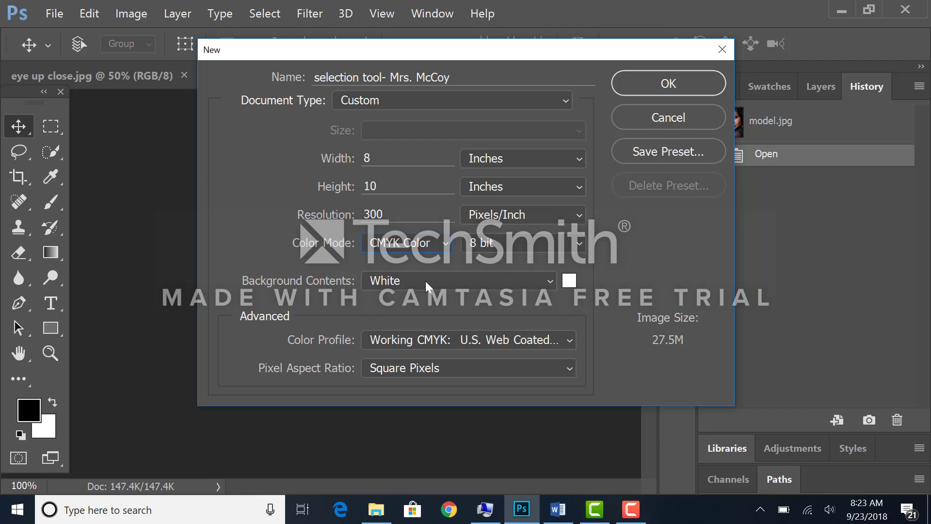
{"action": "left_click", "coordinate": [656, 83]}
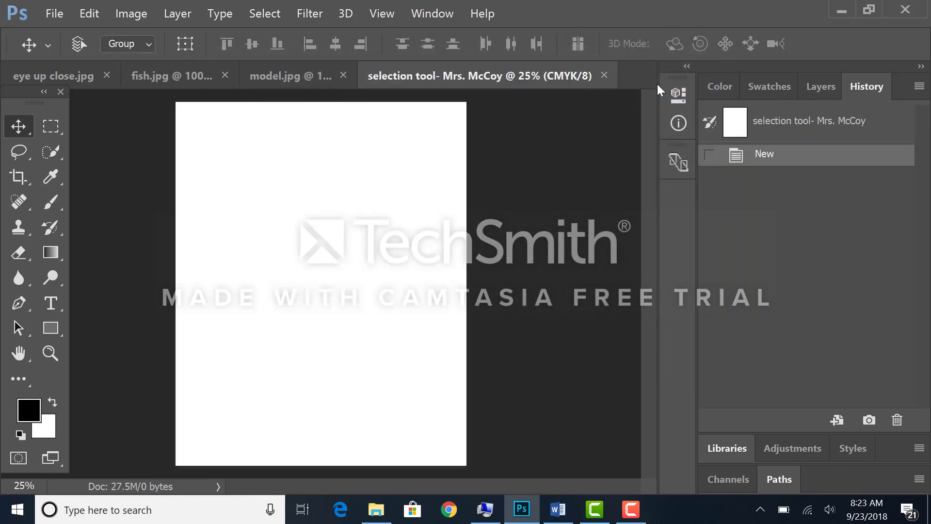
Reposition the toolbox and collapse it to a single column.
{"action": "left_click_drag", "start_coordinate": [18, 94], "coordinate": [45, 100]}
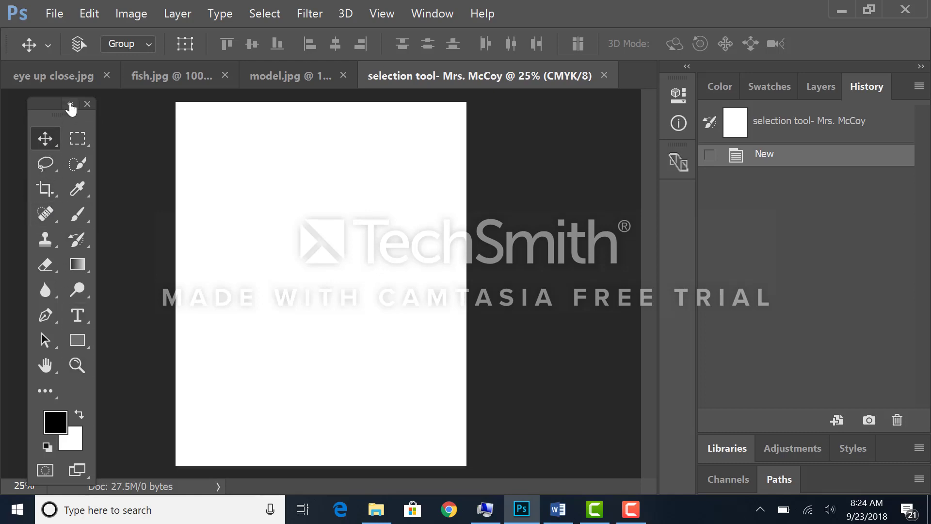
{"action": "left_click", "coordinate": [71, 106]}
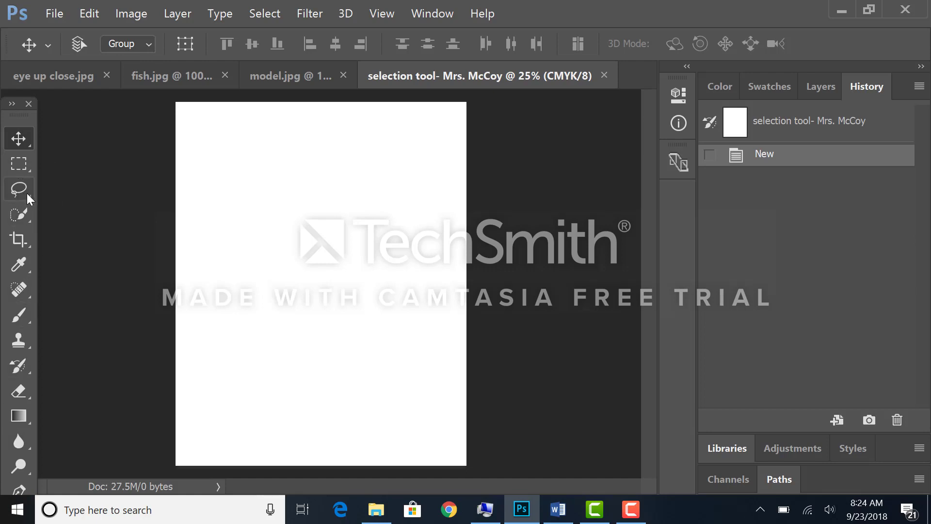
View the tools grouped with the Quick Selection tool and return to the Move tool.
{"action": "left_click", "coordinate": [27, 220]}
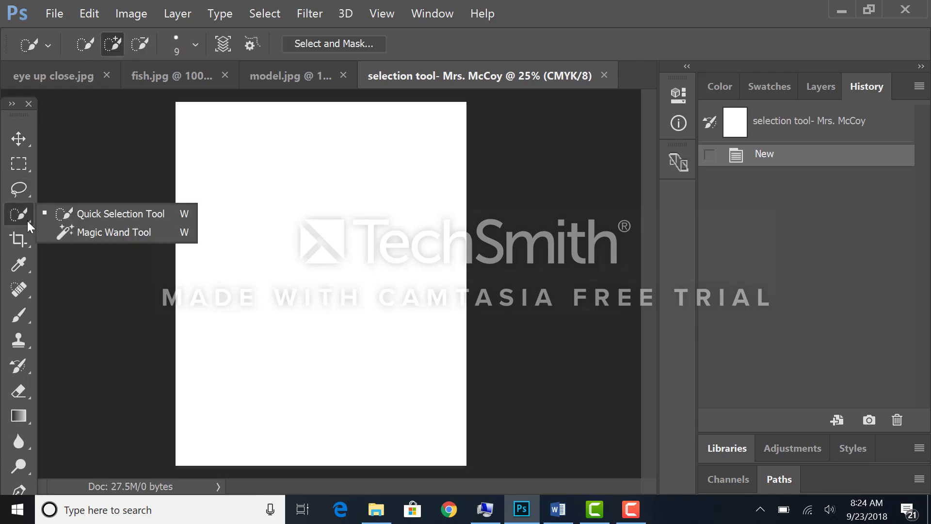
{"action": "left_click", "coordinate": [78, 273]}
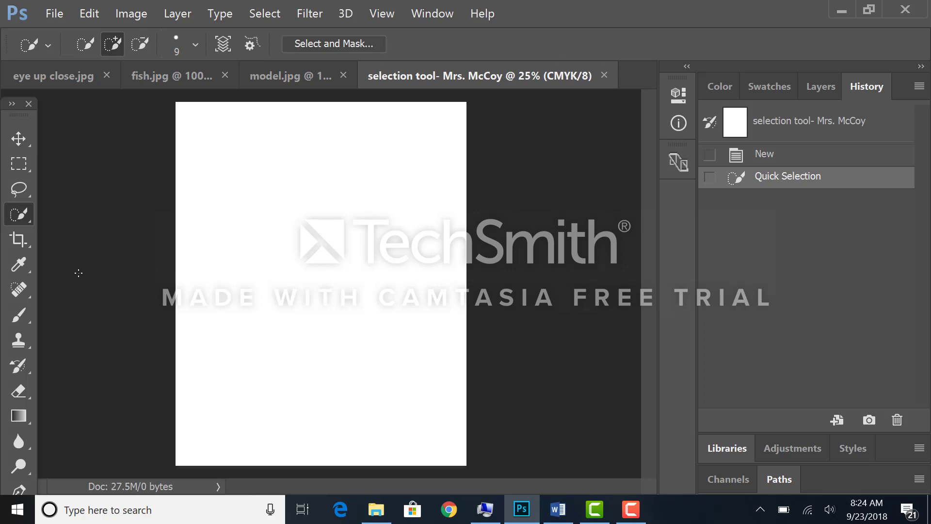
{"action": "left_click", "coordinate": [20, 138]}
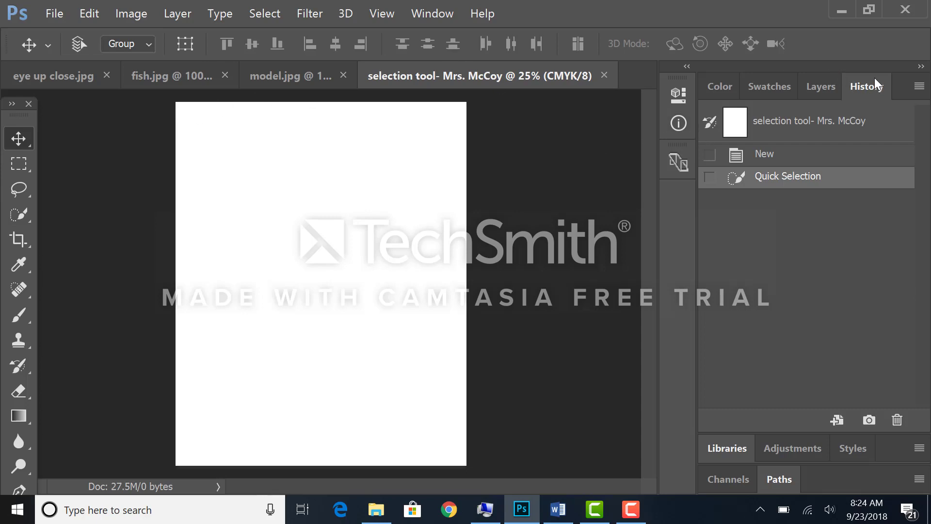
Check where the History panel is listed among the available panels, and bring up the Layers panel.
{"action": "left_click", "coordinate": [432, 14]}
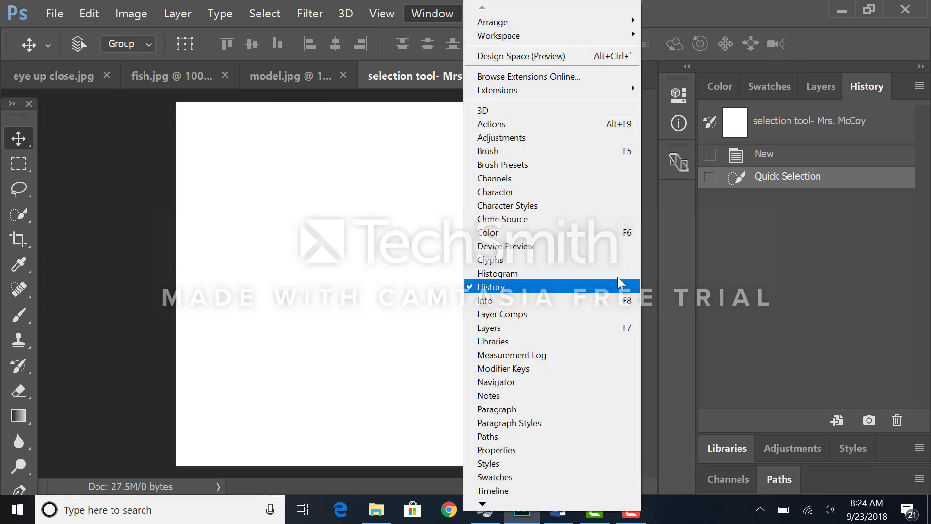
{"action": "left_click", "coordinate": [800, 303]}
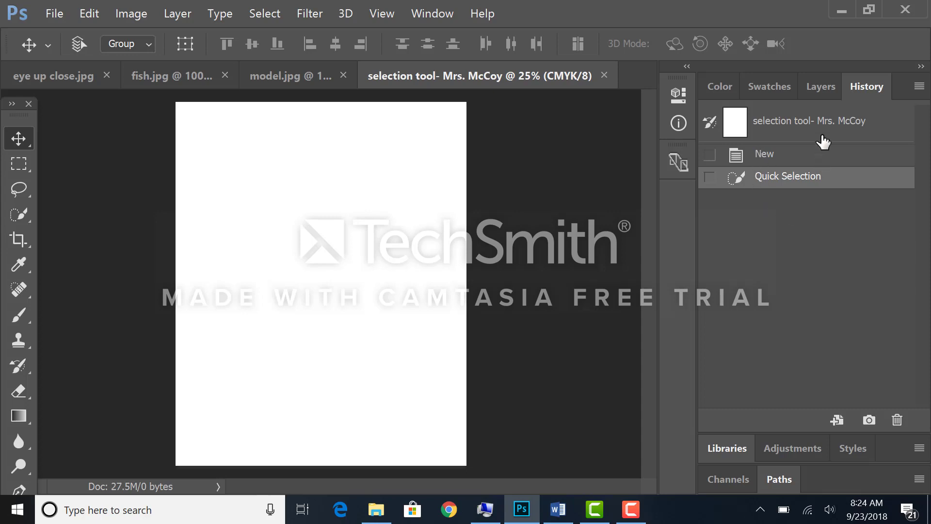
{"action": "left_click", "coordinate": [824, 85]}
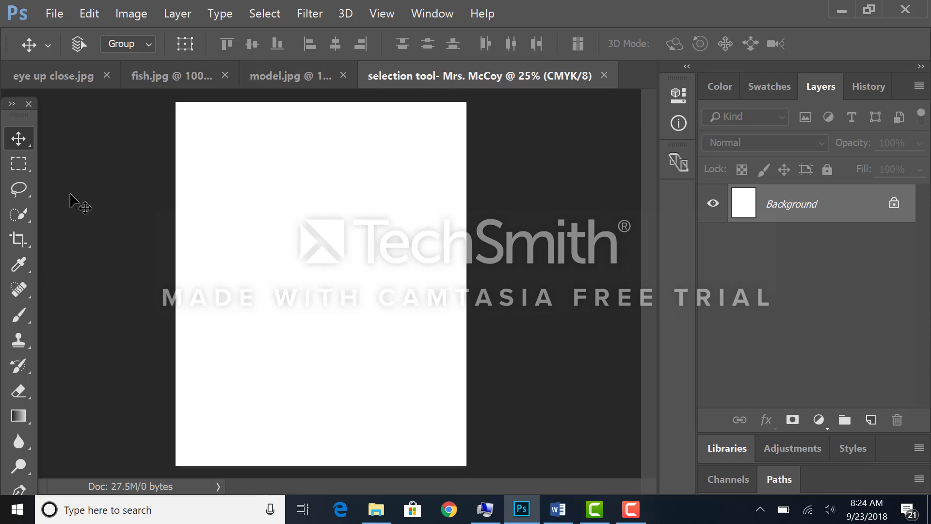
{"action": "left_click", "coordinate": [55, 14]}
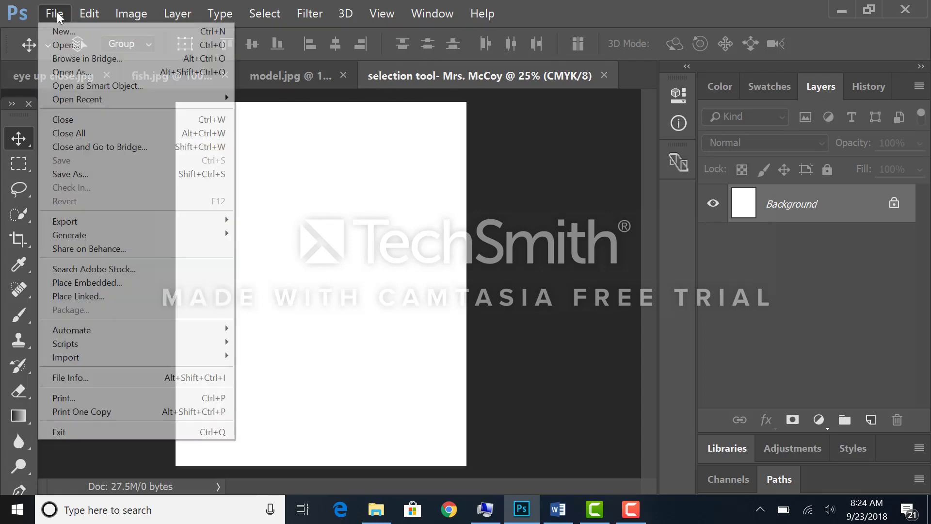
{"action": "left_click", "coordinate": [63, 173]}
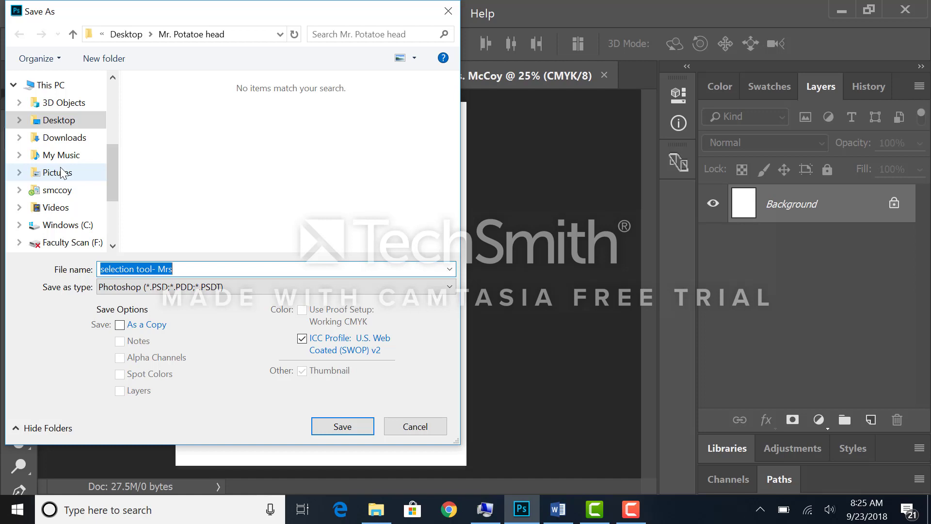
{"action": "left_click_drag", "start_coordinate": [115, 191], "coordinate": [113, 208]}
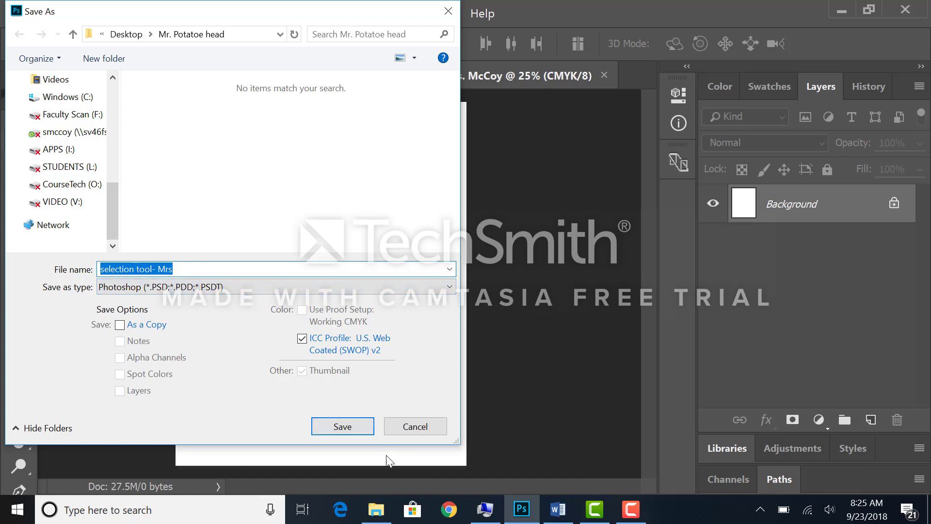
{"action": "left_click", "coordinate": [415, 428]}
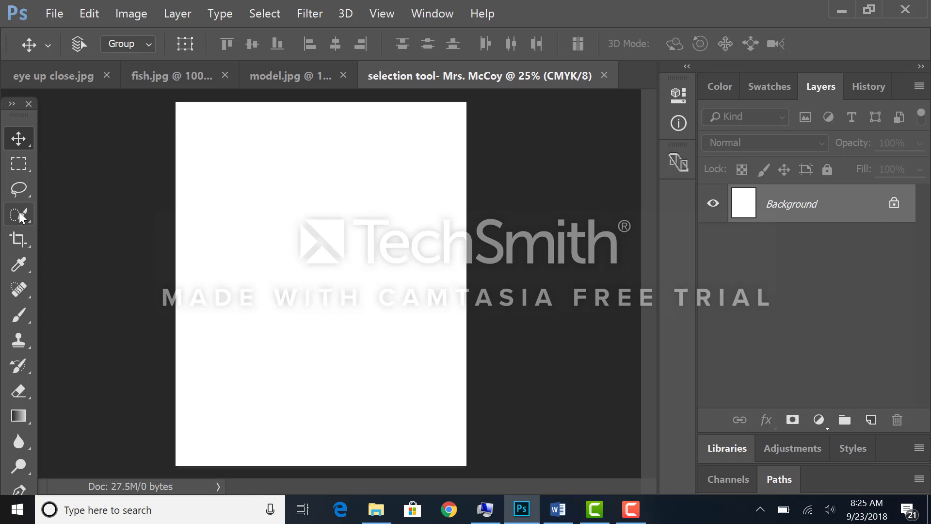
Switch to the eye up close image and draw a freehand Lasso selection around the outer part of the eye.
{"action": "left_click", "coordinate": [73, 77]}
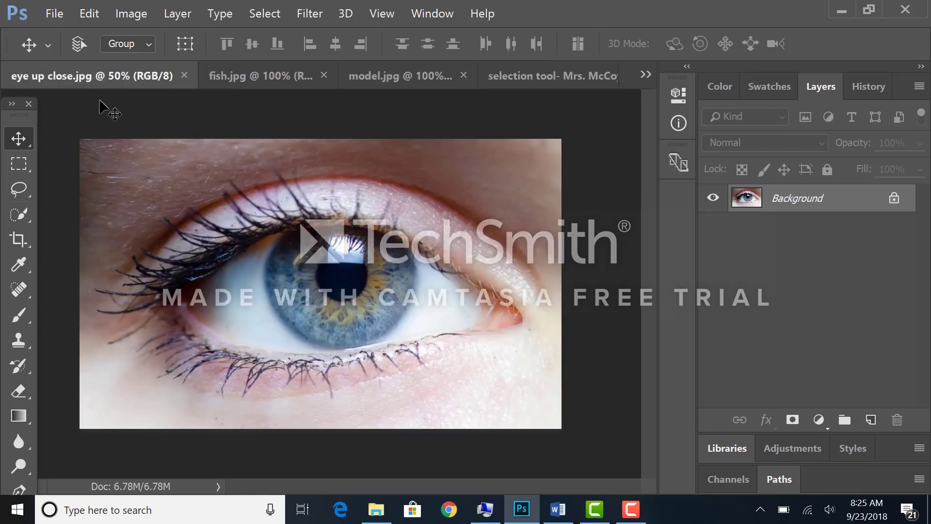
{"action": "left_click", "coordinate": [19, 189]}
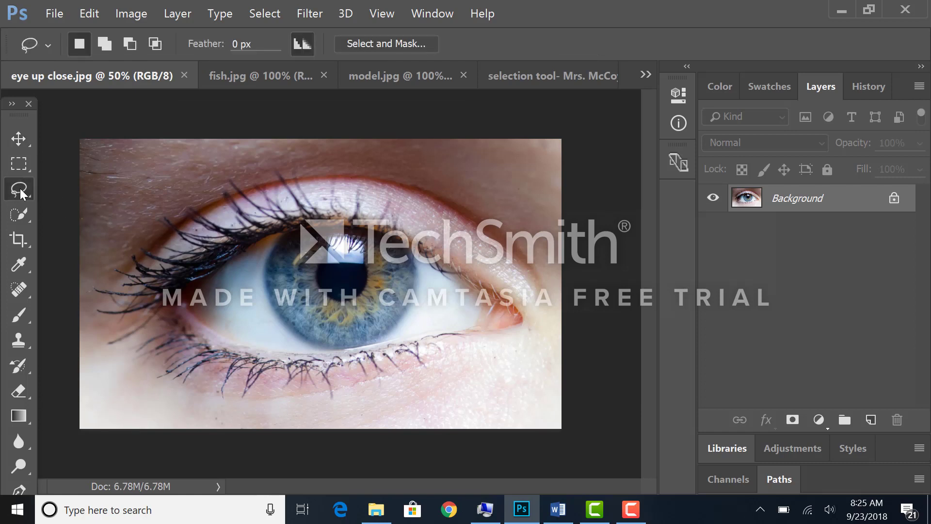
{"action": "right_click", "coordinate": [23, 190]}
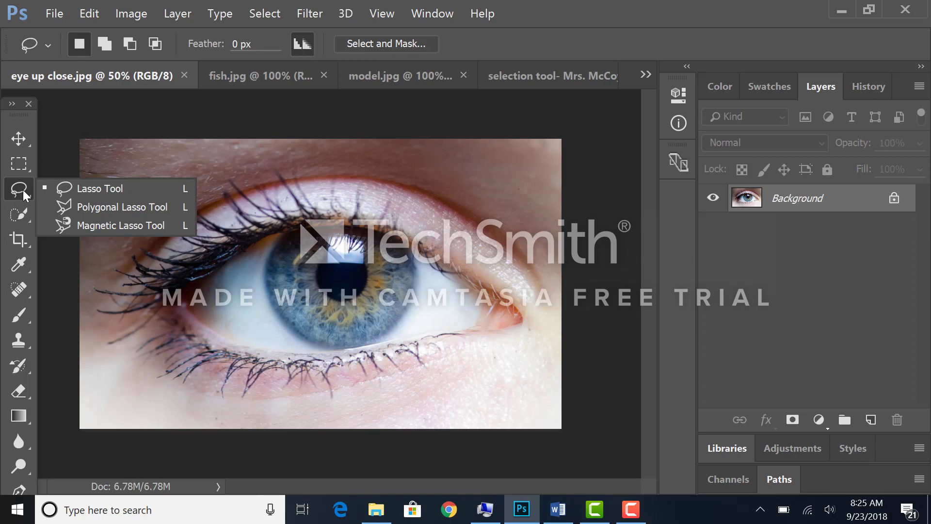
{"action": "left_click", "coordinate": [91, 191]}
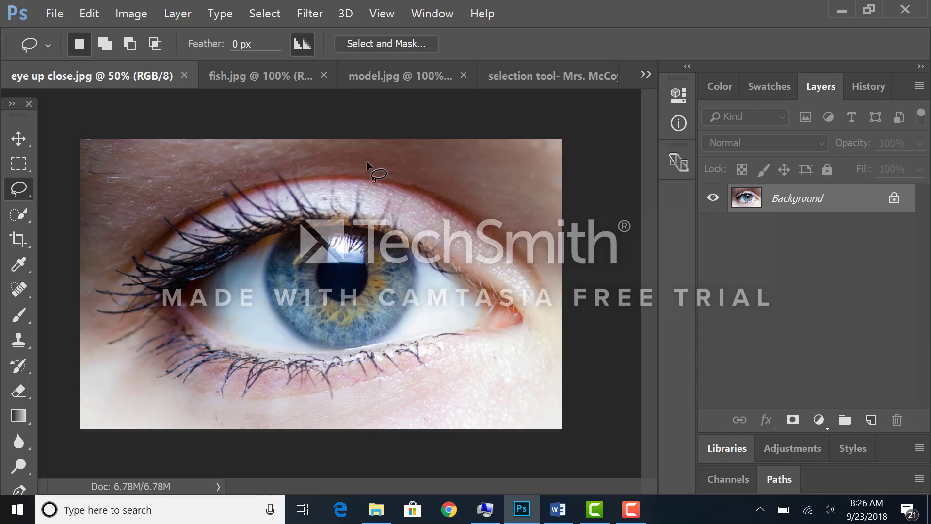
{"action": "mouse_move", "coordinate": [367, 161]}
{"action": "left_mouse_down"}
{"action": "mouse_move", "coordinate": [258, 174]}
{"action": "mouse_move", "coordinate": [155, 221]}
{"action": "mouse_move", "coordinate": [168, 321]}
{"action": "mouse_move", "coordinate": [324, 326]}
{"action": "mouse_move", "coordinate": [330, 212]}
{"action": "mouse_move", "coordinate": [262, 173]}
{"action": "left_mouse_up"}
Subtract the thin strip above the upper eyelid from the lasso selection.
{"action": "key", "text": "alt"}
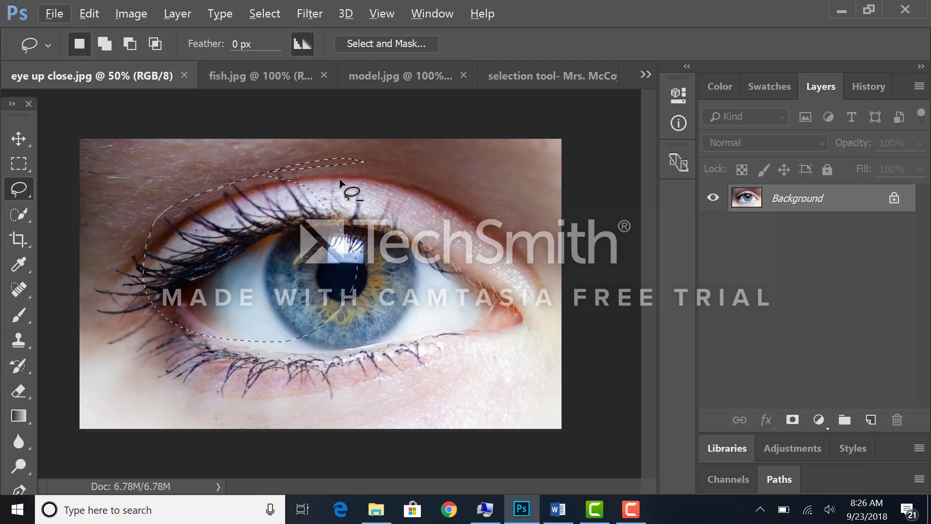
{"action": "key", "text": "alt"}
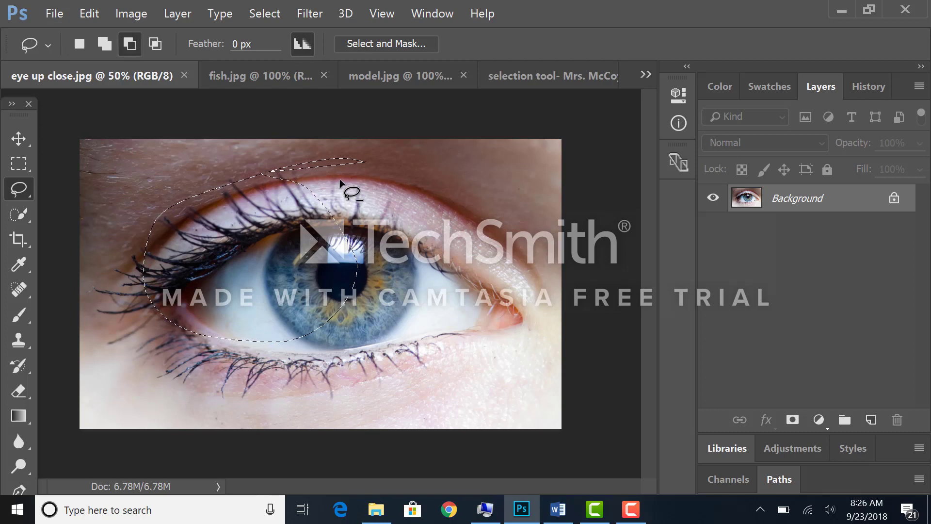
{"action": "left_click_drag", "start_coordinate": [339, 179], "coordinate": [383, 164]}
{"action": "mouse_move", "coordinate": [295, 160]}
{"action": "left_mouse_down"}
{"action": "mouse_move", "coordinate": [278, 168]}
{"action": "mouse_move", "coordinate": [308, 199]}
{"action": "mouse_move", "coordinate": [350, 181]}
{"action": "left_mouse_up"}
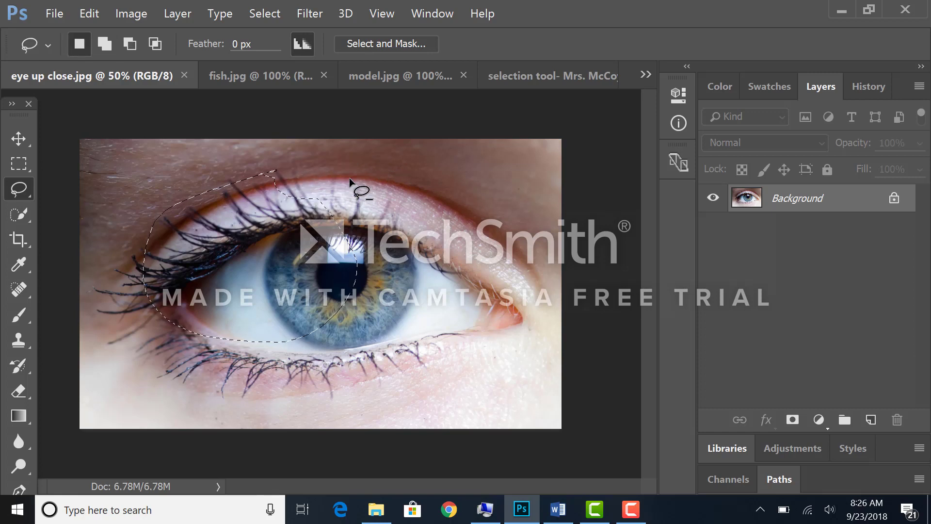
Add the inner half of the eye to the lasso selection and subtract a patch at its upper inner edge.
{"action": "key", "text": "shift"}
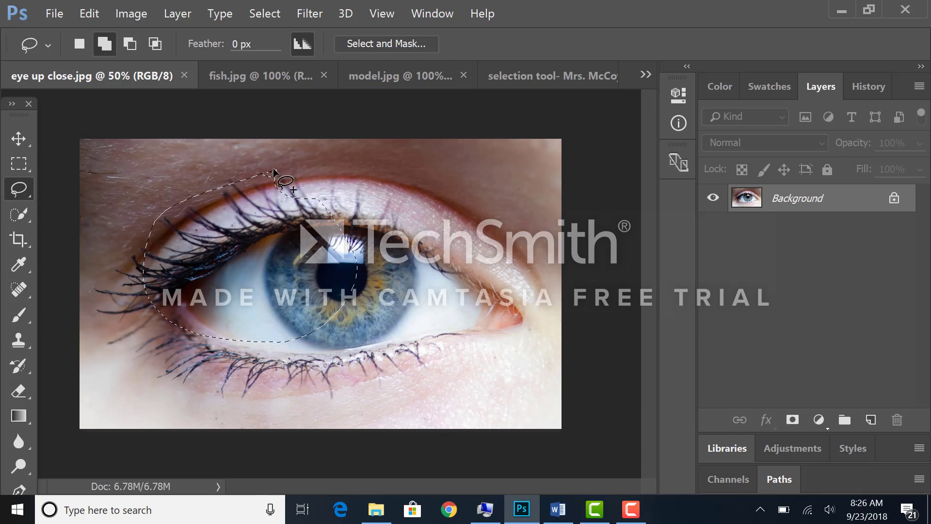
{"action": "mouse_move", "coordinate": [275, 169]}
{"action": "left_mouse_down"}
{"action": "mouse_move", "coordinate": [407, 186]}
{"action": "mouse_move", "coordinate": [469, 208]}
{"action": "mouse_move", "coordinate": [506, 248]}
{"action": "mouse_move", "coordinate": [486, 292]}
{"action": "mouse_move", "coordinate": [431, 326]}
{"action": "mouse_move", "coordinate": [321, 314]}
{"action": "mouse_move", "coordinate": [269, 212]}
{"action": "mouse_move", "coordinate": [271, 173]}
{"action": "left_mouse_up"}
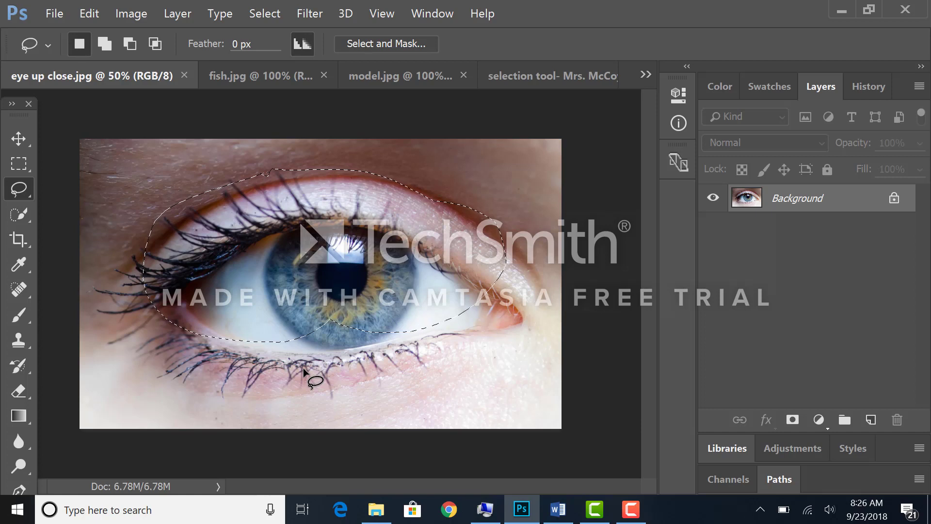
{"action": "key", "text": "alt"}
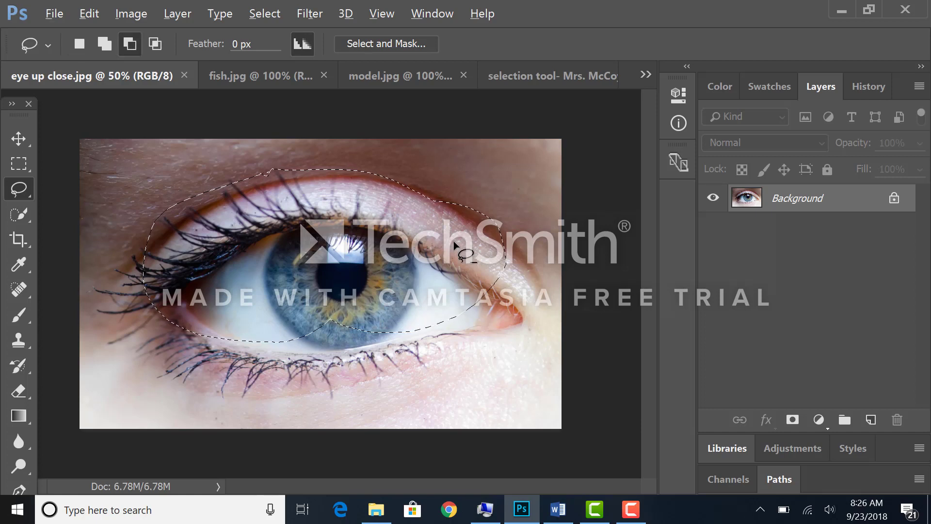
{"action": "mouse_move", "coordinate": [433, 240]}
{"action": "left_mouse_down"}
{"action": "mouse_move", "coordinate": [520, 260]}
{"action": "mouse_move", "coordinate": [508, 203]}
{"action": "mouse_move", "coordinate": [458, 197]}
{"action": "mouse_move", "coordinate": [440, 246]}
{"action": "left_mouse_up"}
Add the inner corner of the eye and the skin and lashes around the whole eye to the lasso selection.
{"action": "key", "text": "shift"}
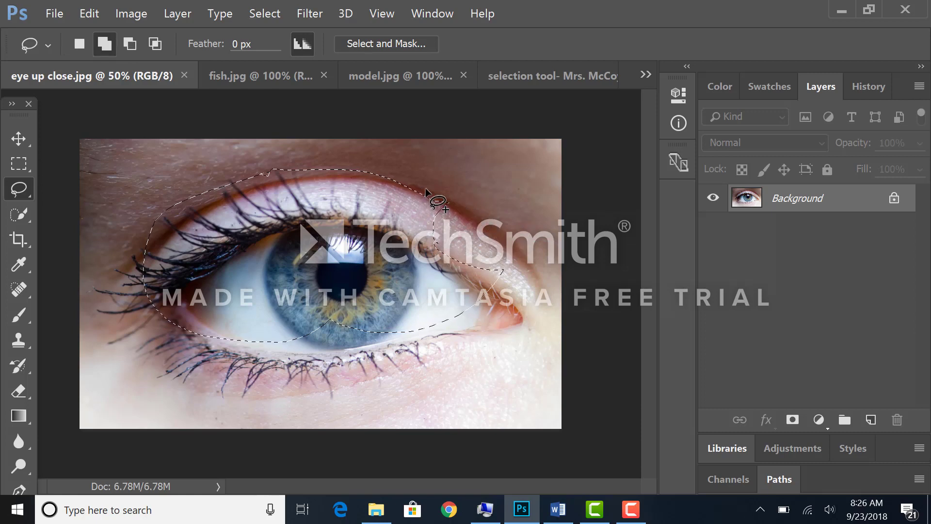
{"action": "mouse_move", "coordinate": [426, 188]}
{"action": "left_mouse_down"}
{"action": "mouse_move", "coordinate": [426, 226]}
{"action": "mouse_move", "coordinate": [459, 297]}
{"action": "mouse_move", "coordinate": [496, 313]}
{"action": "mouse_move", "coordinate": [537, 283]}
{"action": "mouse_move", "coordinate": [434, 196]}
{"action": "left_mouse_up"}
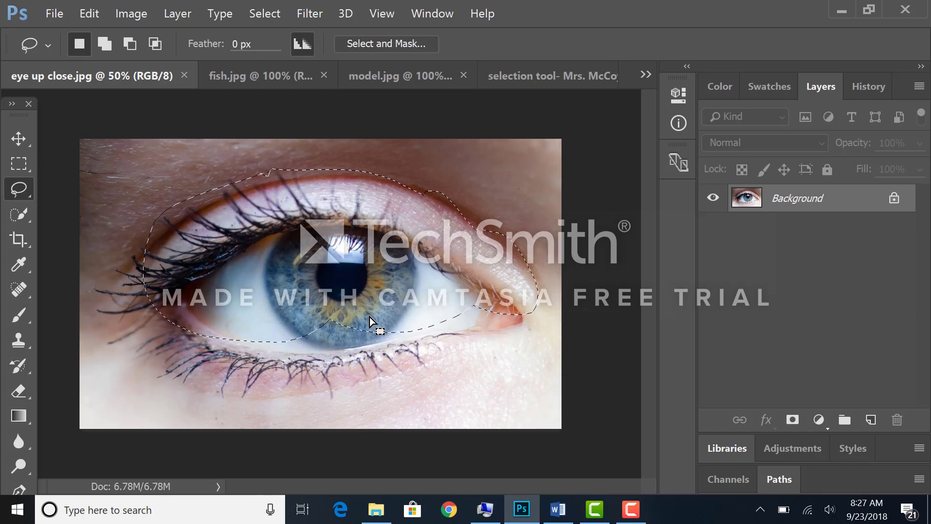
{"action": "key", "text": "shift"}
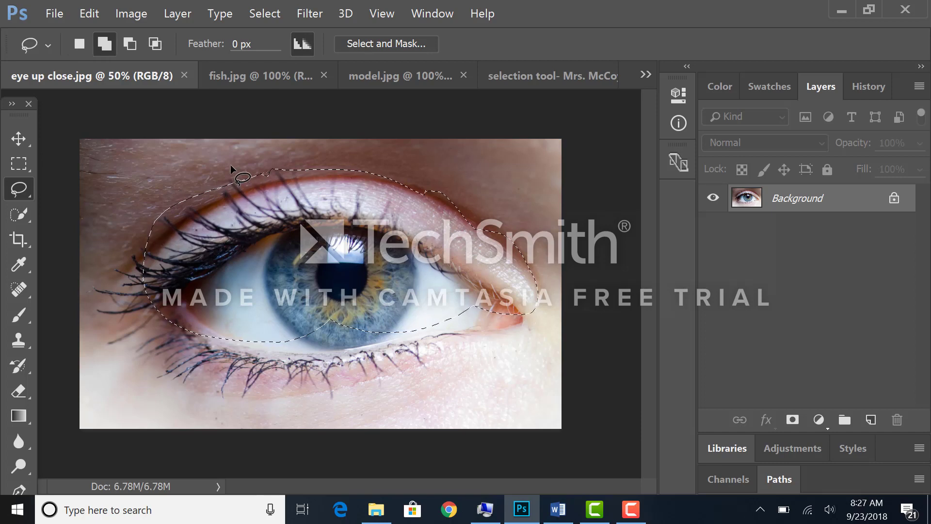
{"action": "mouse_move", "coordinate": [231, 165]}
{"action": "left_mouse_down"}
{"action": "mouse_move", "coordinate": [128, 184]}
{"action": "mouse_move", "coordinate": [112, 275]}
{"action": "mouse_move", "coordinate": [167, 405]}
{"action": "mouse_move", "coordinate": [385, 413]}
{"action": "mouse_move", "coordinate": [563, 304]}
{"action": "mouse_move", "coordinate": [516, 184]}
{"action": "mouse_move", "coordinate": [277, 130]}
{"action": "mouse_move", "coordinate": [260, 132]}
{"action": "mouse_move", "coordinate": [201, 179]}
{"action": "left_mouse_up"}
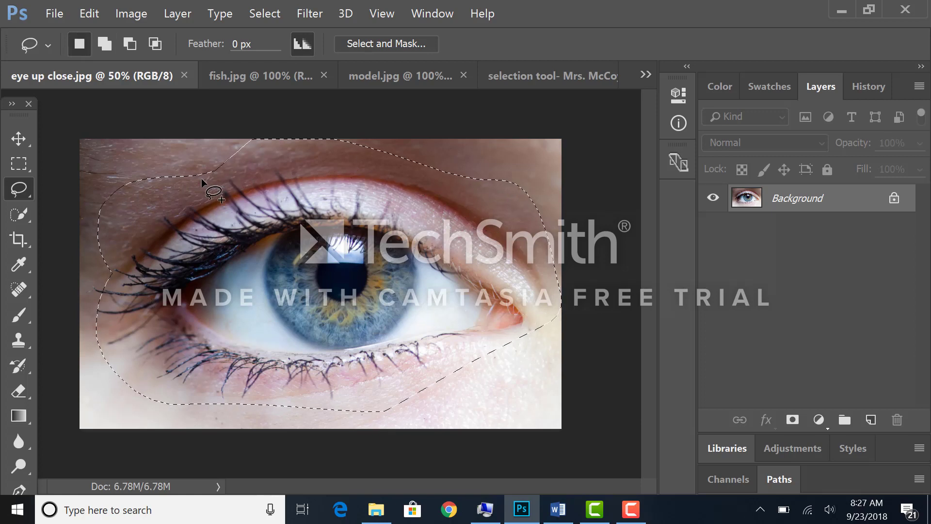
Move the selected eye with the Move tool into the upper half of the selection tool document.
{"action": "left_click", "coordinate": [19, 139]}
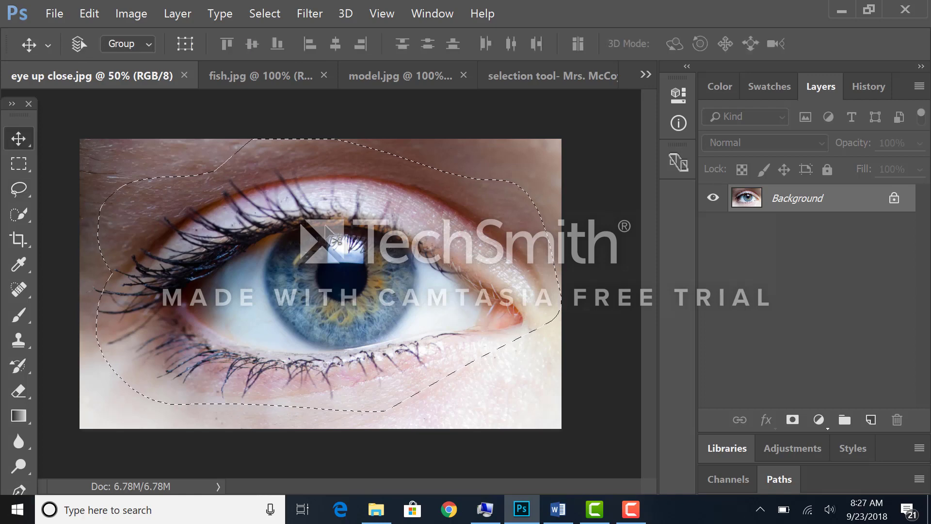
{"action": "left_click_drag", "start_coordinate": [328, 229], "coordinate": [295, 202]}
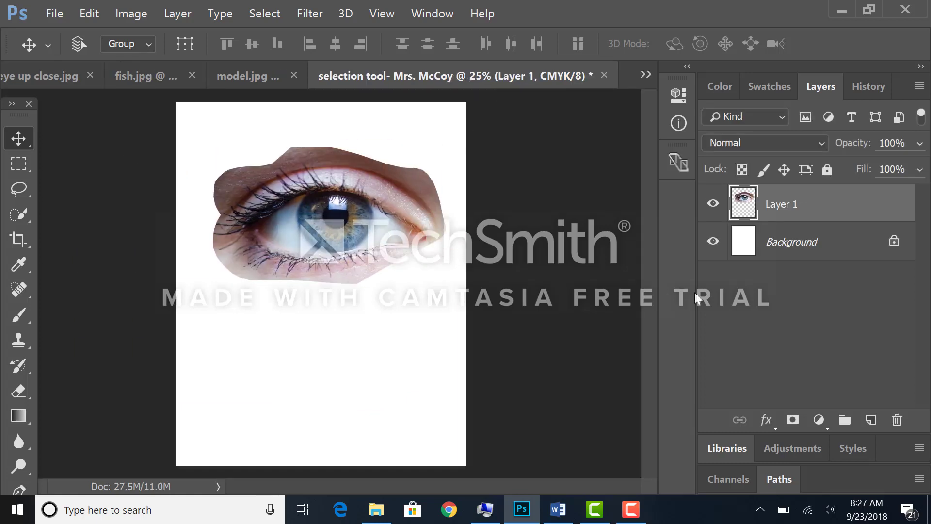
Rename the layer holding the pasted eye as "eye".
{"action": "double_click", "coordinate": [779, 207]}
{"action": "left_click", "coordinate": [777, 203]}
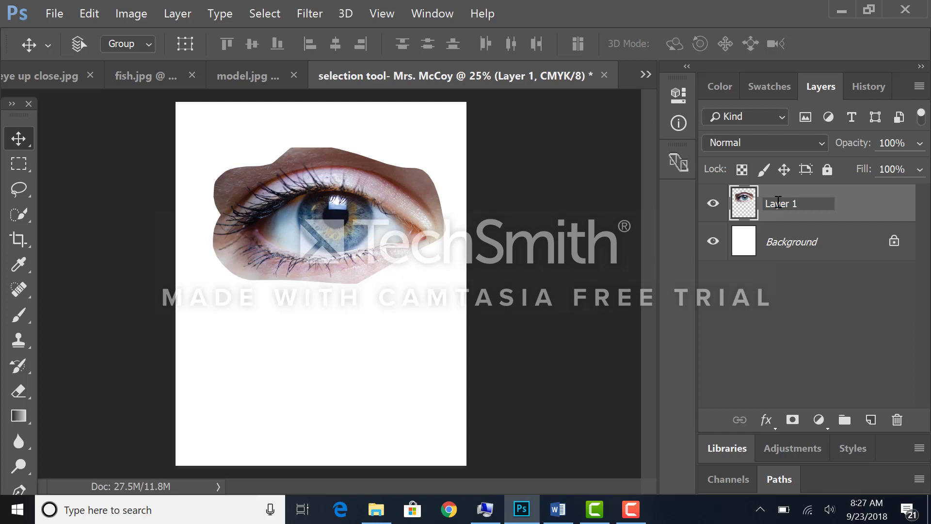
{"action": "double_click", "coordinate": [778, 202]}
{"action": "type", "text": "eye"}
{"action": "key", "text": "Delete"}
{"action": "left_click", "coordinate": [797, 244]}
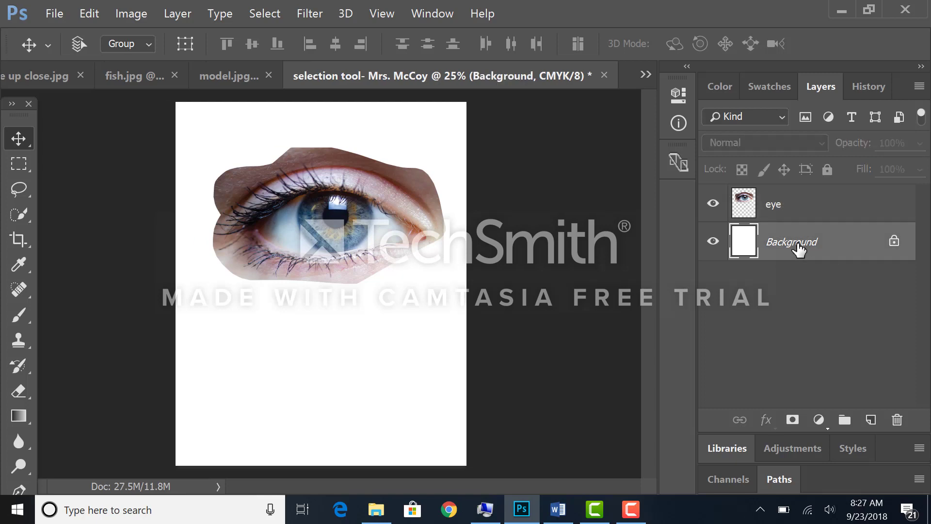
Select the eye layer and toggle its visibility off and back on to check what it contains.
{"action": "left_click", "coordinate": [773, 198]}
{"action": "left_click", "coordinate": [714, 204]}
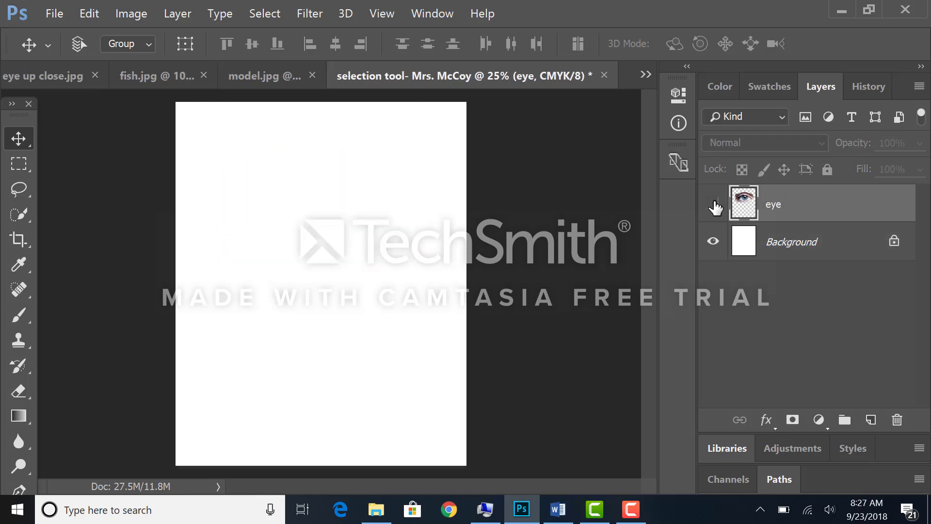
{"action": "left_click", "coordinate": [714, 204]}
{"action": "left_click", "coordinate": [714, 205]}
{"action": "left_click", "coordinate": [714, 204]}
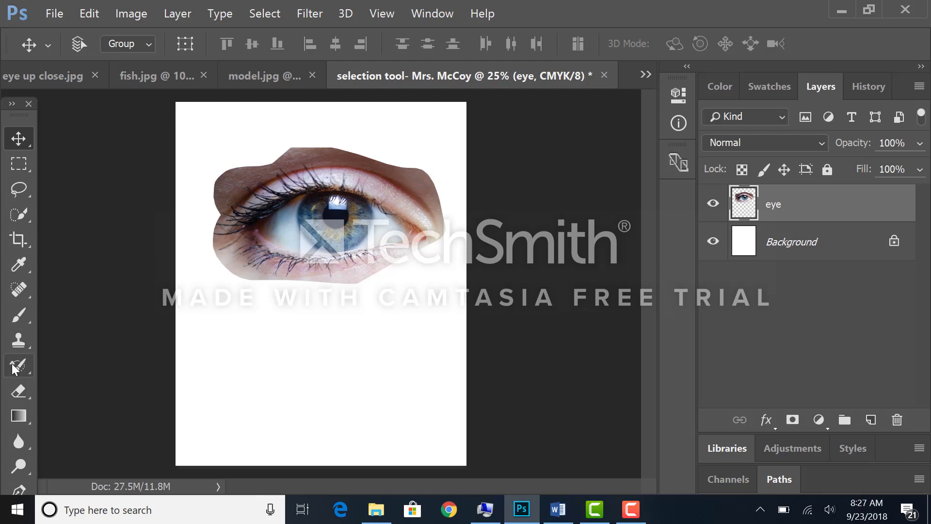
Erase the skin beyond the upper-left lashes on the eye layer with a hard 78 px Eraser in Pencil mode.
{"action": "left_click", "coordinate": [19, 393]}
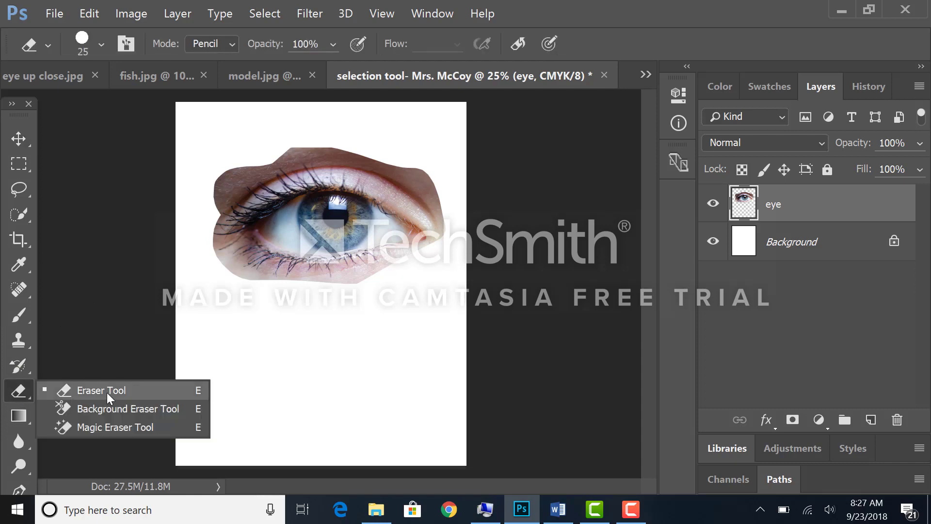
{"action": "left_click", "coordinate": [107, 394]}
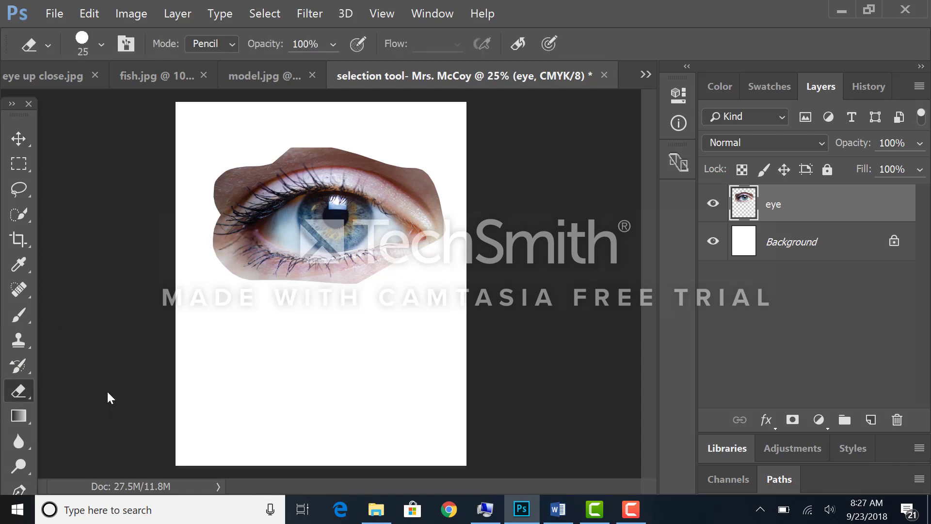
{"action": "right_click", "coordinate": [223, 186]}
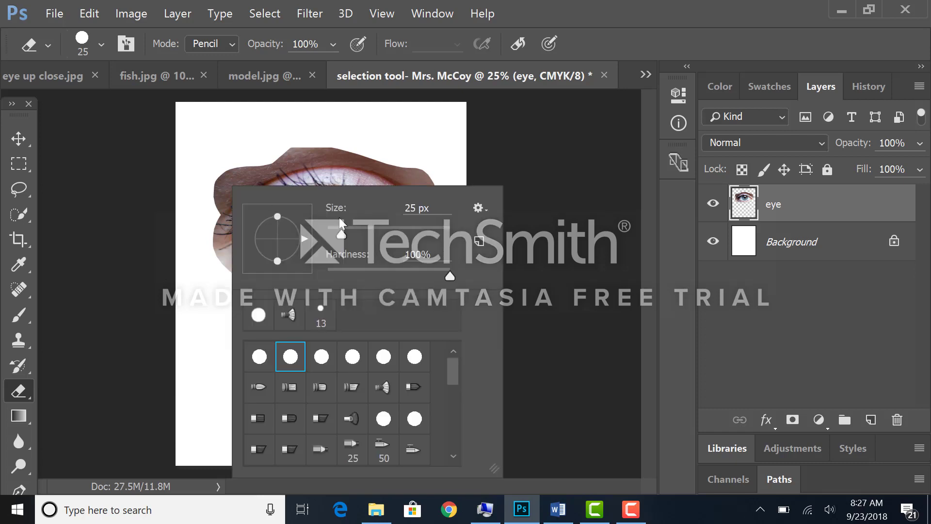
{"action": "left_click", "coordinate": [361, 228]}
{"action": "left_click_drag", "start_coordinate": [361, 228], "coordinate": [374, 228]}
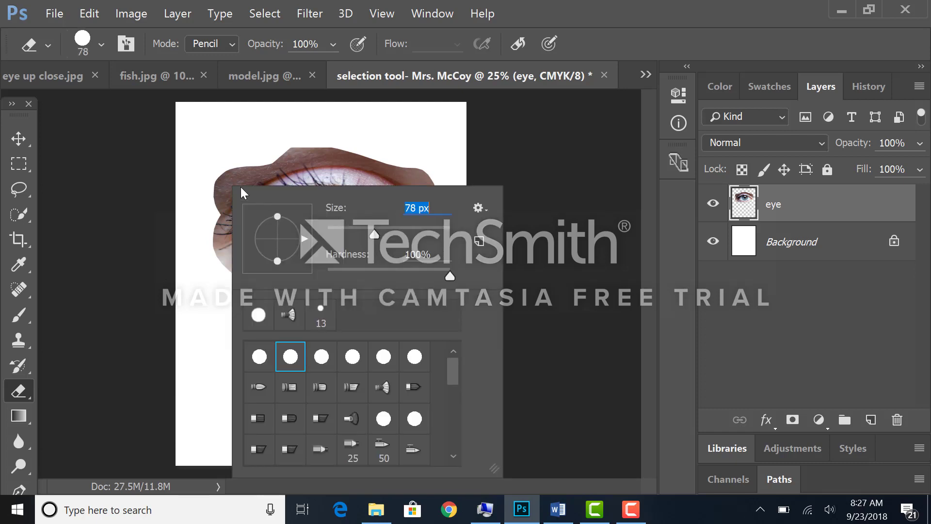
{"action": "left_click", "coordinate": [250, 161]}
{"action": "mouse_move", "coordinate": [233, 172]}
{"action": "left_mouse_down"}
{"action": "mouse_move", "coordinate": [256, 146]}
{"action": "mouse_move", "coordinate": [263, 156]}
{"action": "mouse_move", "coordinate": [213, 211]}
{"action": "mouse_move", "coordinate": [258, 168]}
{"action": "mouse_move", "coordinate": [350, 132]}
{"action": "mouse_move", "coordinate": [263, 156]}
{"action": "mouse_move", "coordinate": [240, 182]}
{"action": "mouse_move", "coordinate": [301, 147]}
{"action": "mouse_move", "coordinate": [232, 190]}
{"action": "mouse_move", "coordinate": [235, 150]}
{"action": "left_mouse_up"}
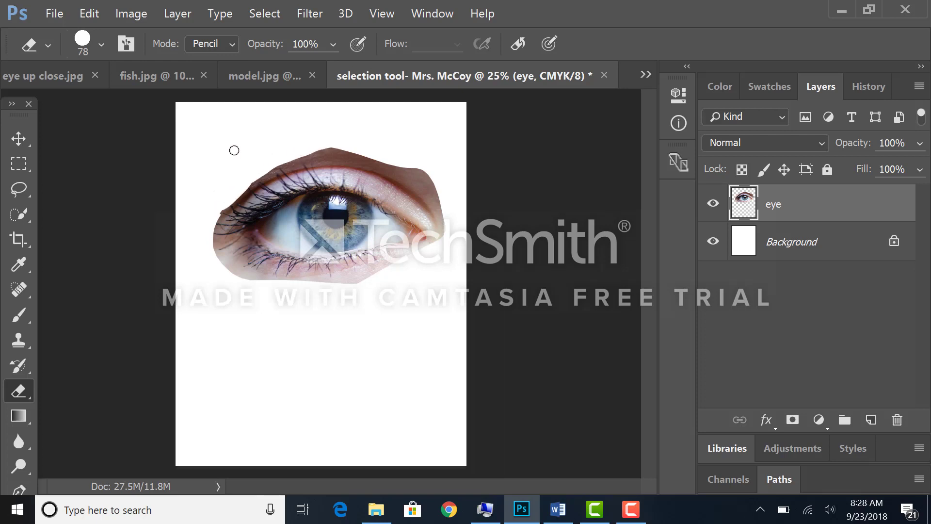
Switch the eraser to Brush mode with a soft round tip at 0% hardness and erase along the skin above the upper eyelid.
{"action": "left_click", "coordinate": [230, 45]}
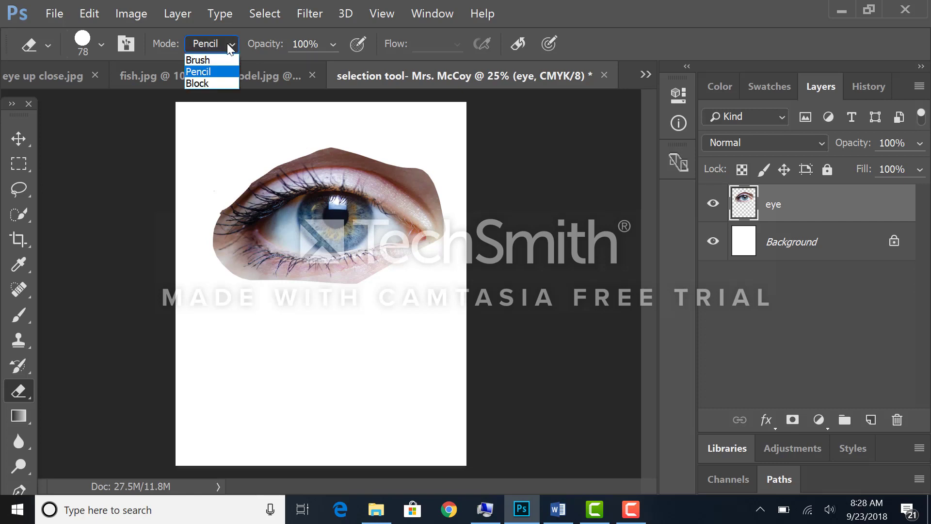
{"action": "left_click", "coordinate": [206, 60]}
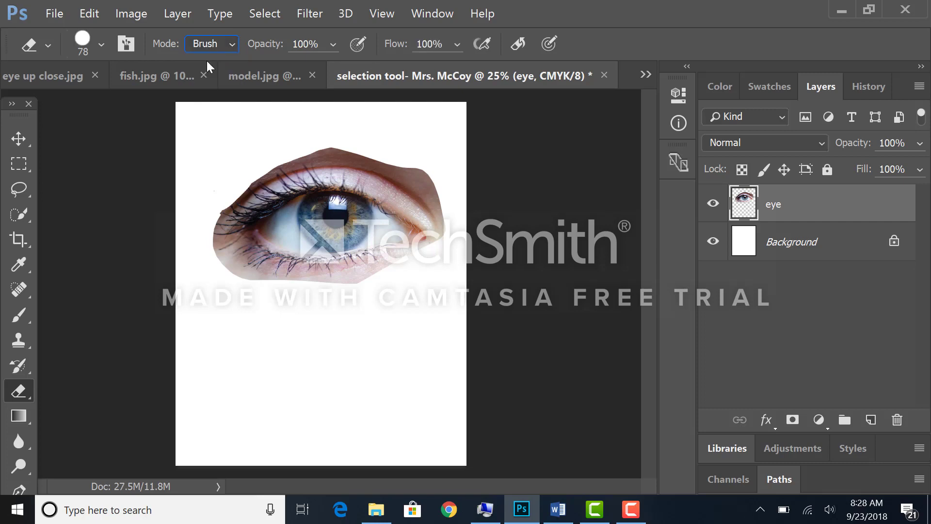
{"action": "left_click", "coordinate": [99, 45]}
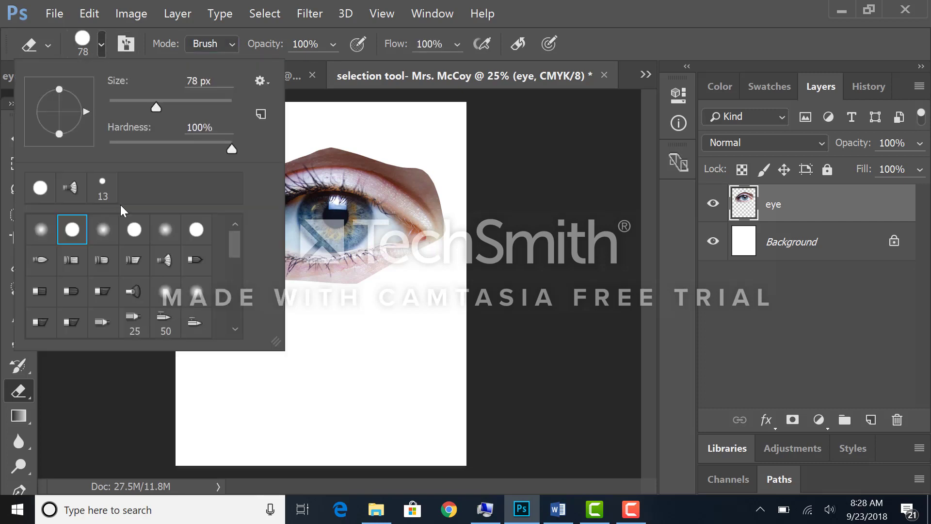
{"action": "left_click", "coordinate": [103, 230]}
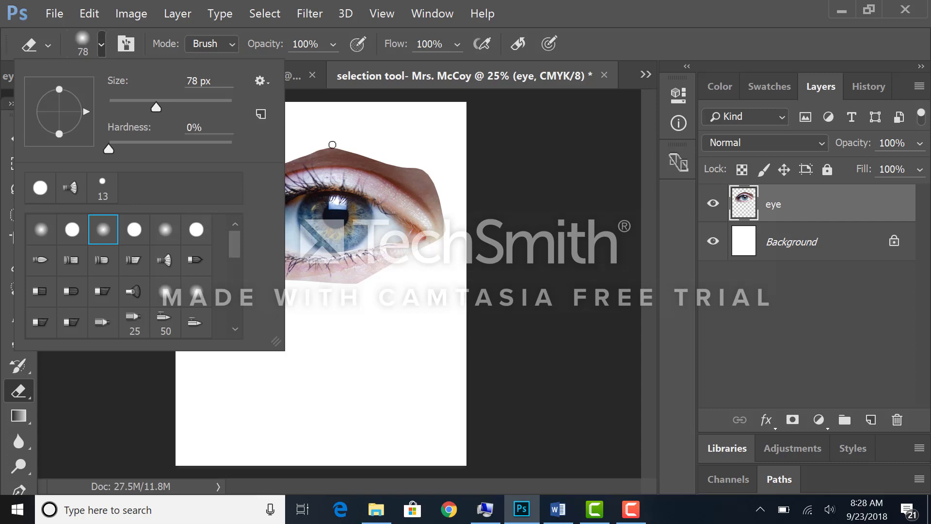
{"action": "mouse_move", "coordinate": [316, 148]}
{"action": "left_mouse_down"}
{"action": "mouse_move", "coordinate": [364, 164]}
{"action": "mouse_move", "coordinate": [319, 150]}
{"action": "mouse_move", "coordinate": [369, 155]}
{"action": "mouse_move", "coordinate": [339, 144]}
{"action": "mouse_move", "coordinate": [398, 174]}
{"action": "mouse_move", "coordinate": [419, 178]}
{"action": "mouse_move", "coordinate": [403, 164]}
{"action": "mouse_move", "coordinate": [424, 174]}
{"action": "mouse_move", "coordinate": [379, 160]}
{"action": "mouse_move", "coordinate": [376, 136]}
{"action": "left_mouse_up"}
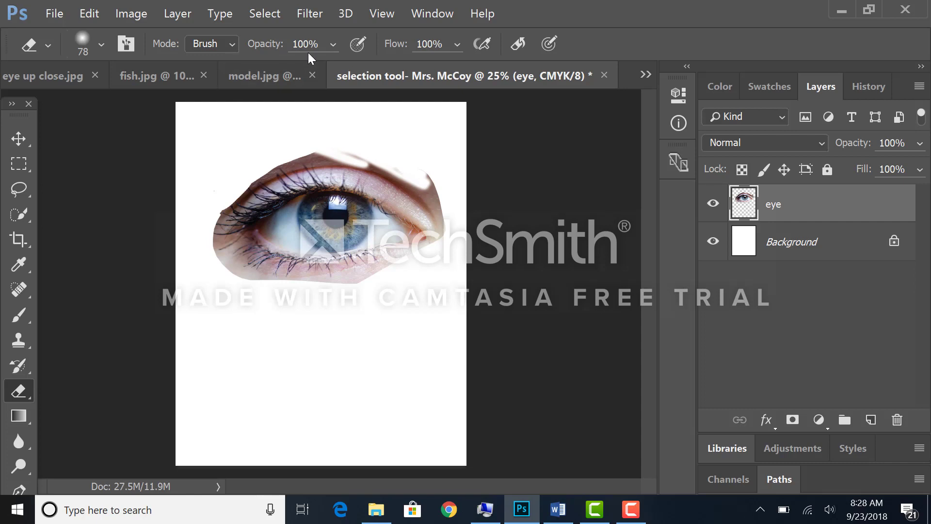
Lower the eraser opacity to 29% and partly erase a stroke across the pupil and iris.
{"action": "left_click", "coordinate": [333, 44]}
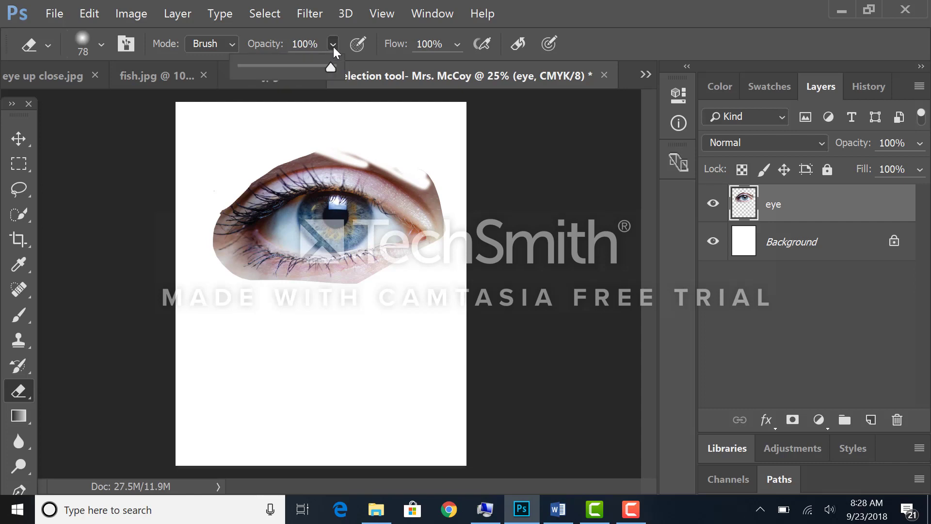
{"action": "left_click", "coordinate": [268, 66]}
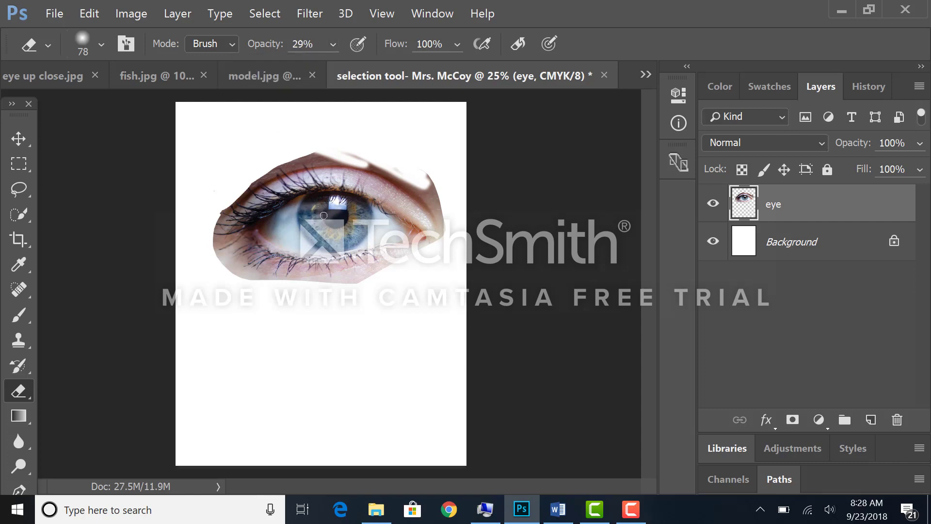
{"action": "mouse_move", "coordinate": [323, 215]}
{"action": "left_mouse_down"}
{"action": "mouse_move", "coordinate": [301, 223]}
{"action": "mouse_move", "coordinate": [347, 230]}
{"action": "left_mouse_up"}
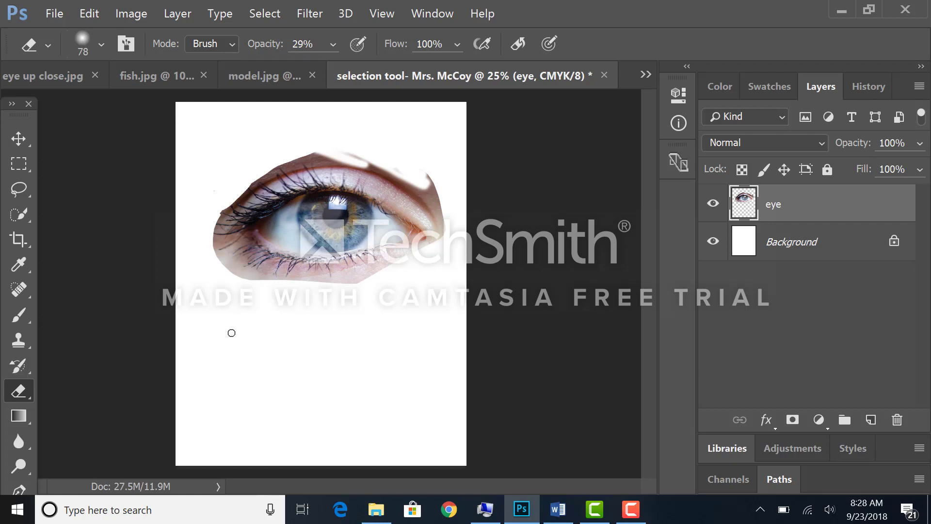
Restore the eraser opacity to 100%, enable pressure control for opacity, and erase looping strokes between the iris and the inner eye corner.
{"action": "left_click", "coordinate": [333, 44]}
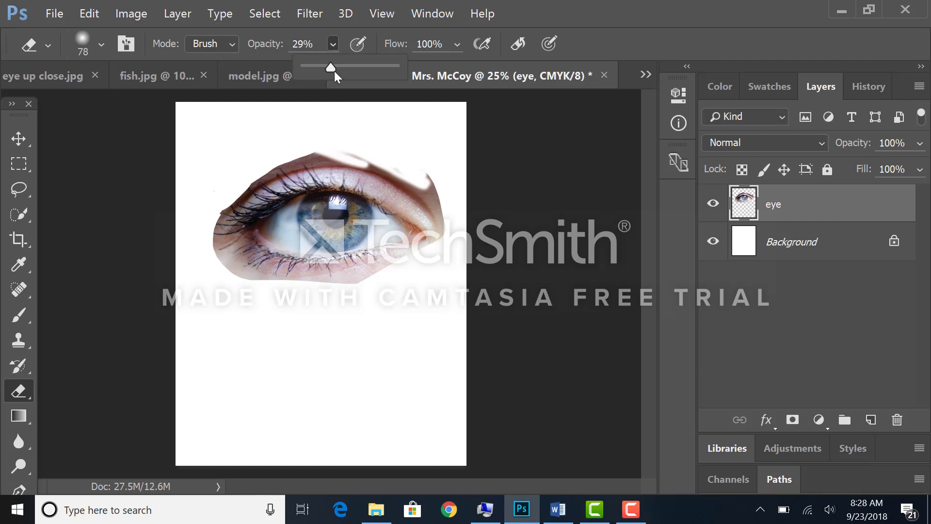
{"action": "left_click_drag", "start_coordinate": [331, 69], "coordinate": [409, 65]}
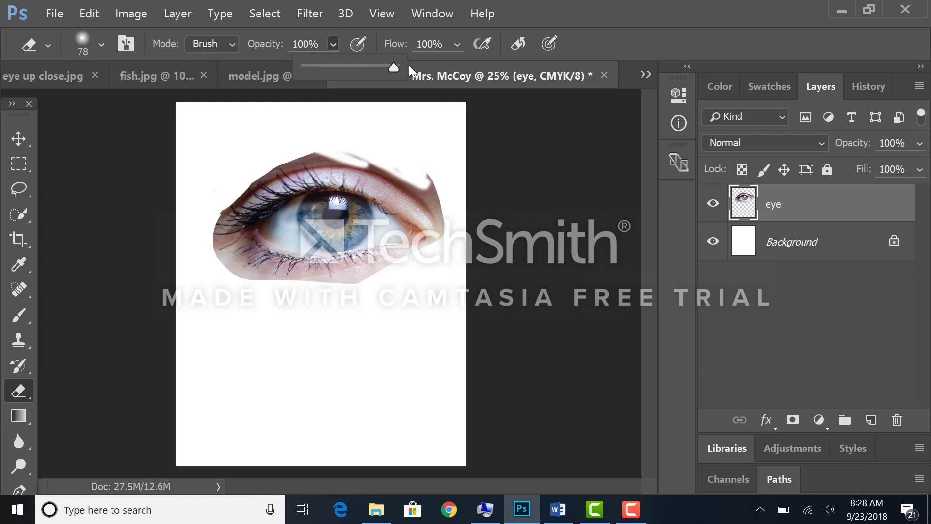
{"action": "left_click", "coordinate": [357, 45]}
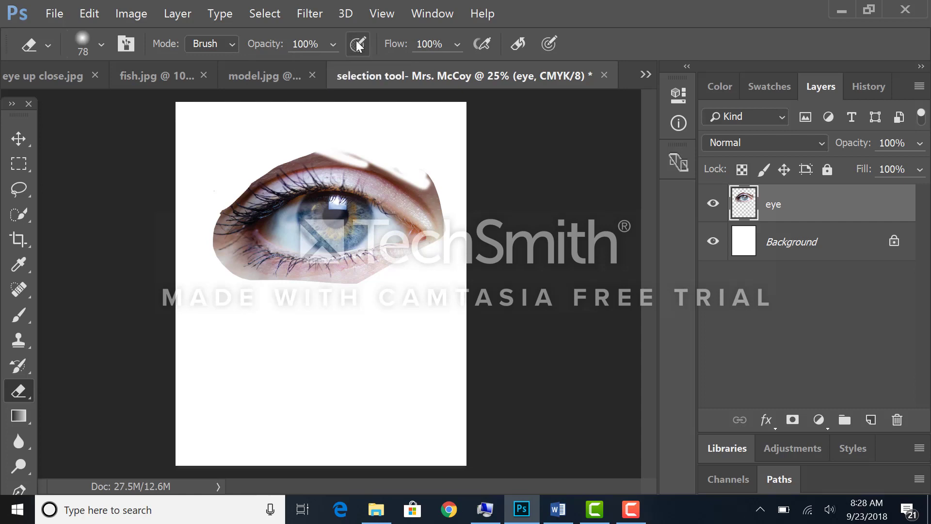
{"action": "left_click", "coordinate": [357, 45]}
{"action": "mouse_move", "coordinate": [381, 179]}
{"action": "left_mouse_down"}
{"action": "mouse_move", "coordinate": [388, 229]}
{"action": "mouse_move", "coordinate": [388, 184]}
{"action": "mouse_move", "coordinate": [403, 220]}
{"action": "mouse_move", "coordinate": [402, 205]}
{"action": "left_mouse_up"}
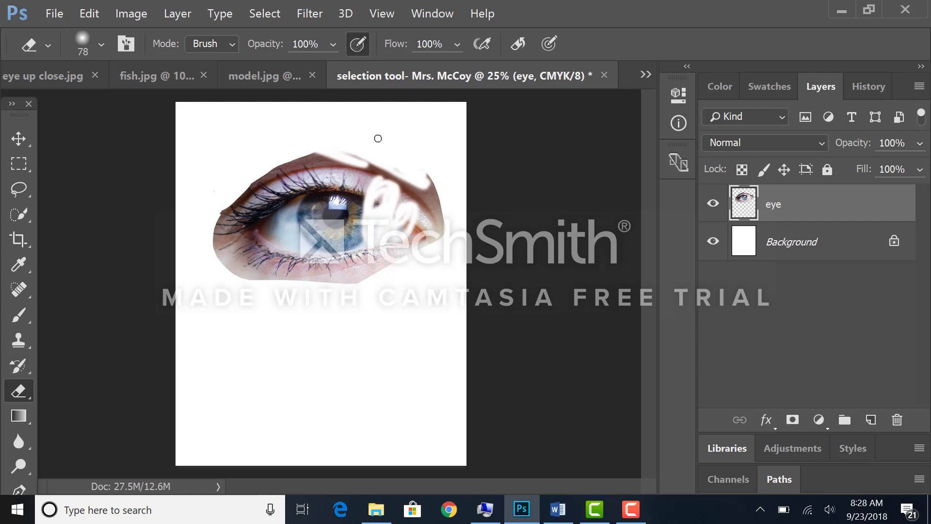
Enable the eraser's airbrush-style build-up and erase zigzag strokes across the upper-left part of the iris.
{"action": "left_click", "coordinate": [459, 42]}
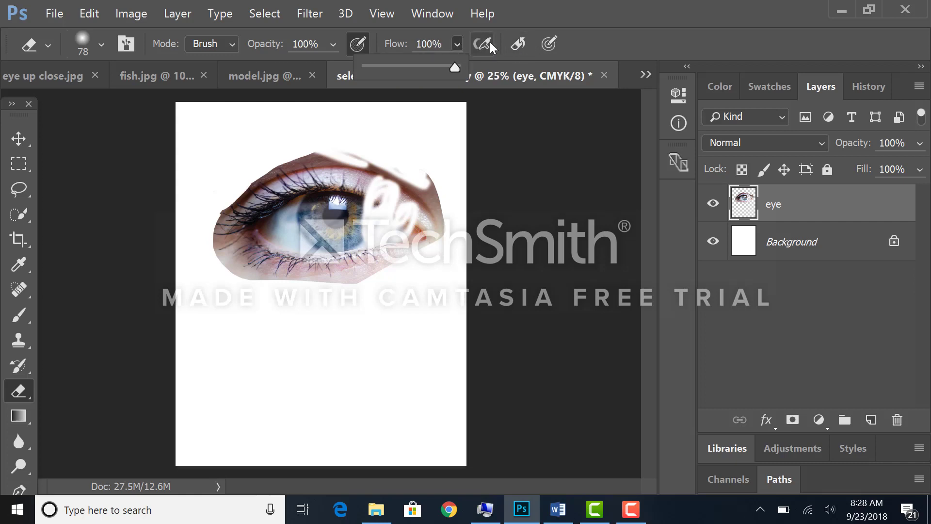
{"action": "left_click", "coordinate": [483, 43]}
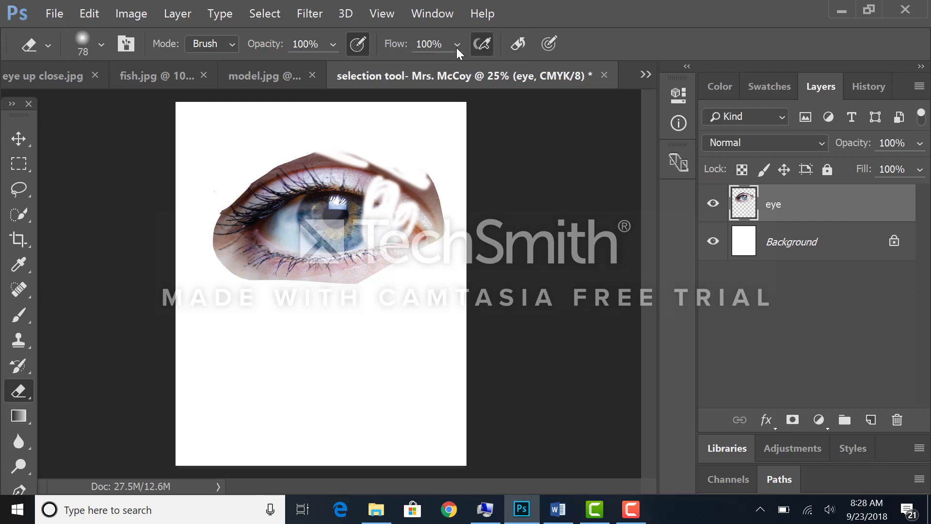
{"action": "mouse_move", "coordinate": [313, 212]}
{"action": "left_mouse_down"}
{"action": "mouse_move", "coordinate": [303, 239]}
{"action": "mouse_move", "coordinate": [317, 203]}
{"action": "mouse_move", "coordinate": [347, 196]}
{"action": "mouse_move", "coordinate": [363, 180]}
{"action": "left_mouse_up"}
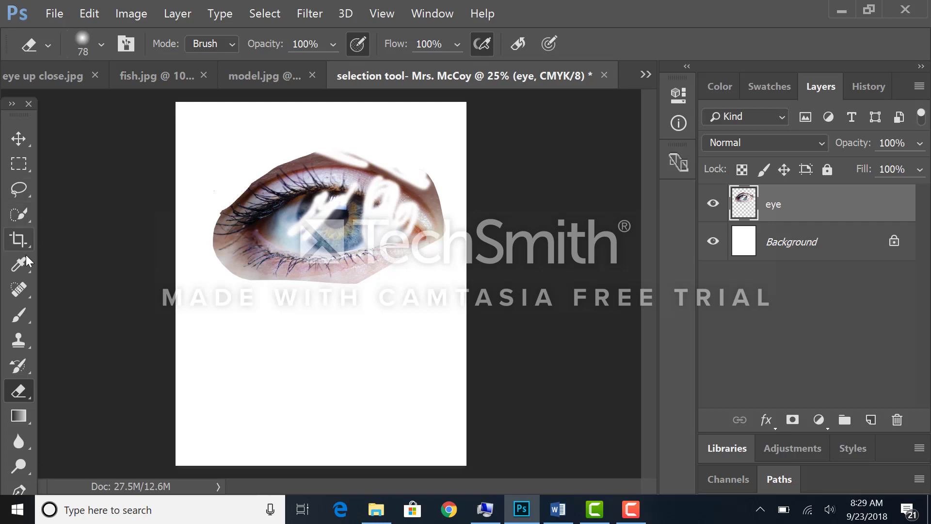
Use the Magic Eraser at tolerance 32 to remove the skin below the lower lashes and the blue areas of the lower iris.
{"action": "left_click", "coordinate": [28, 393]}
{"action": "left_click", "coordinate": [60, 341]}
{"action": "left_click", "coordinate": [23, 388]}
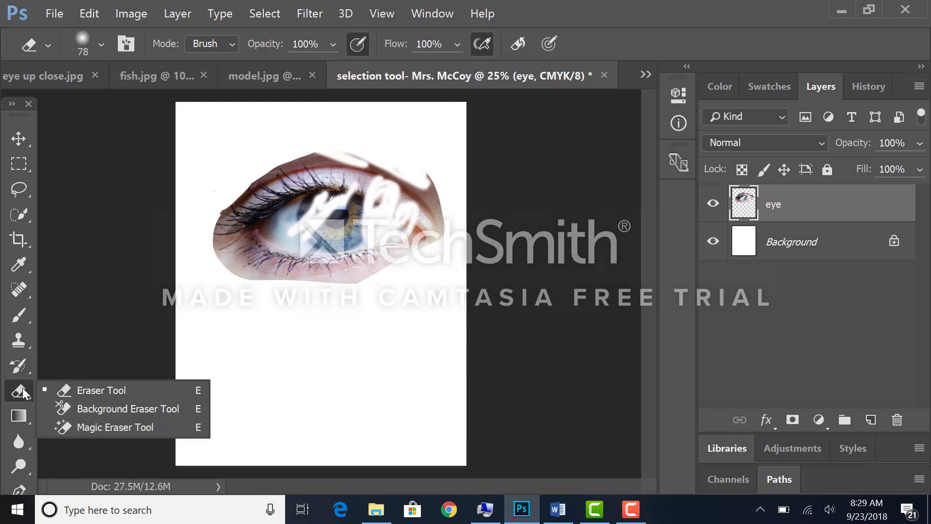
{"action": "left_click", "coordinate": [90, 427]}
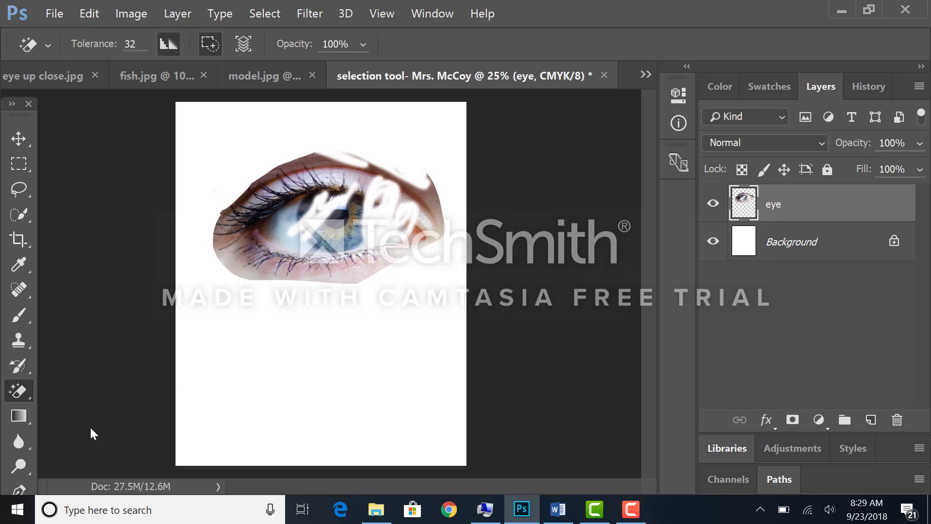
{"action": "left_click", "coordinate": [236, 256]}
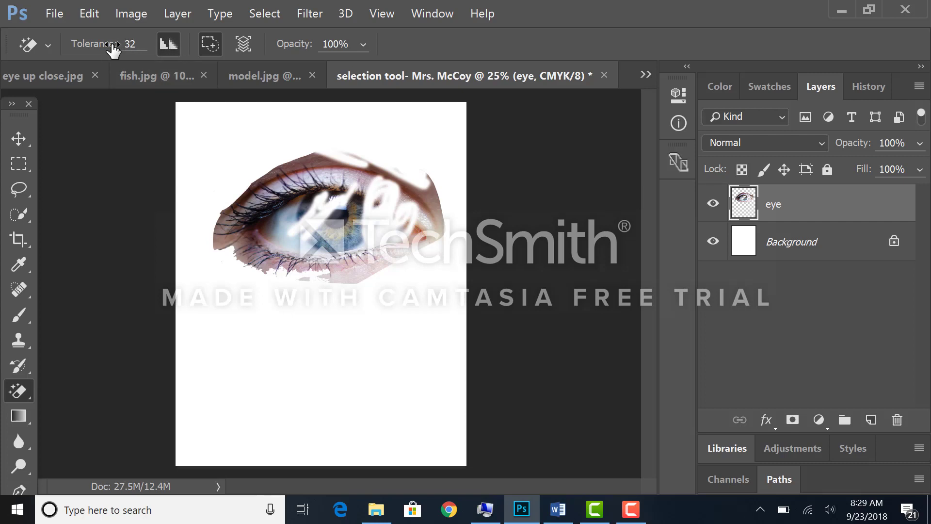
{"action": "left_click", "coordinate": [339, 239]}
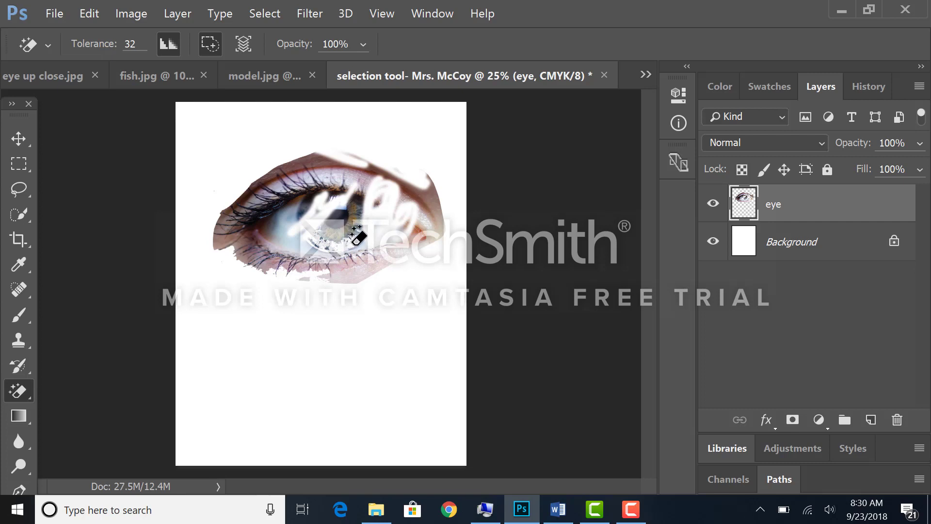
{"action": "left_click", "coordinate": [359, 244]}
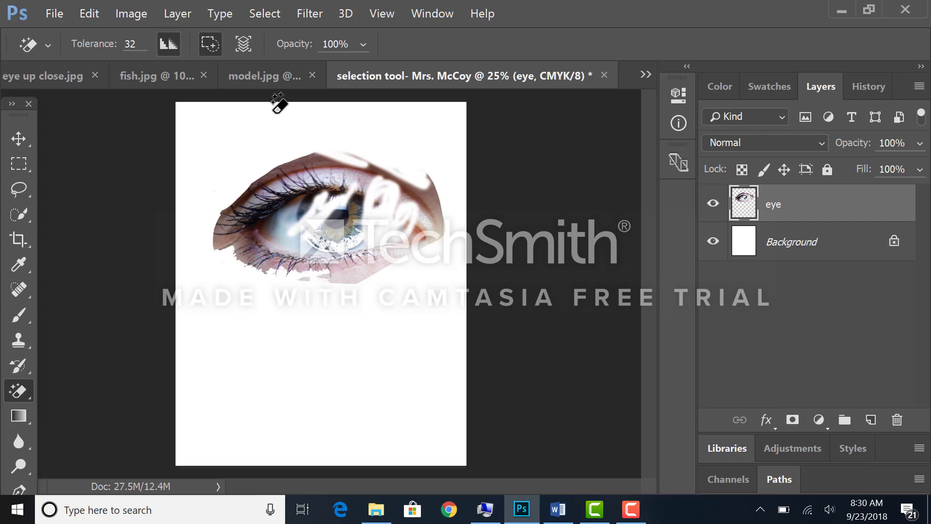
Copy the whole model.jpg photo with the Move tool into the selection tool document, placing it over the pupil.
{"action": "left_click", "coordinate": [235, 85]}
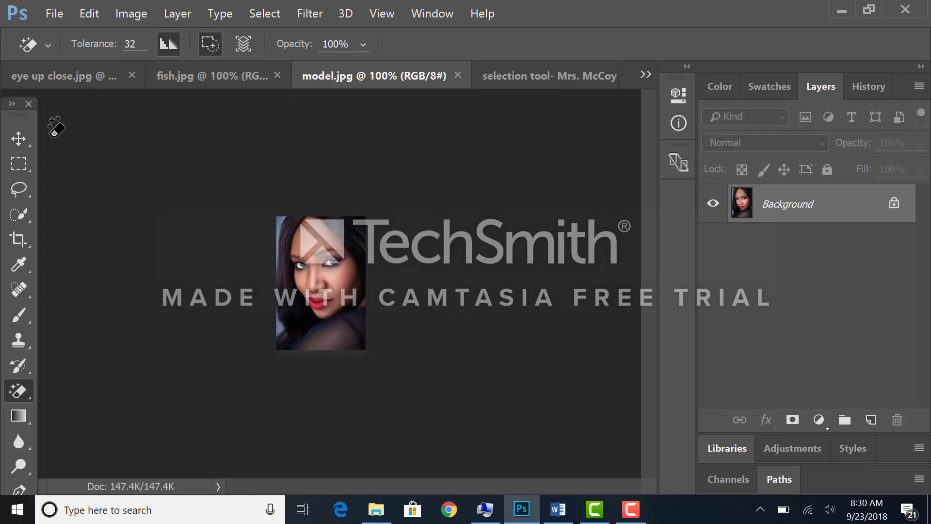
{"action": "left_click", "coordinate": [19, 139]}
{"action": "left_click_drag", "start_coordinate": [319, 260], "coordinate": [335, 217]}
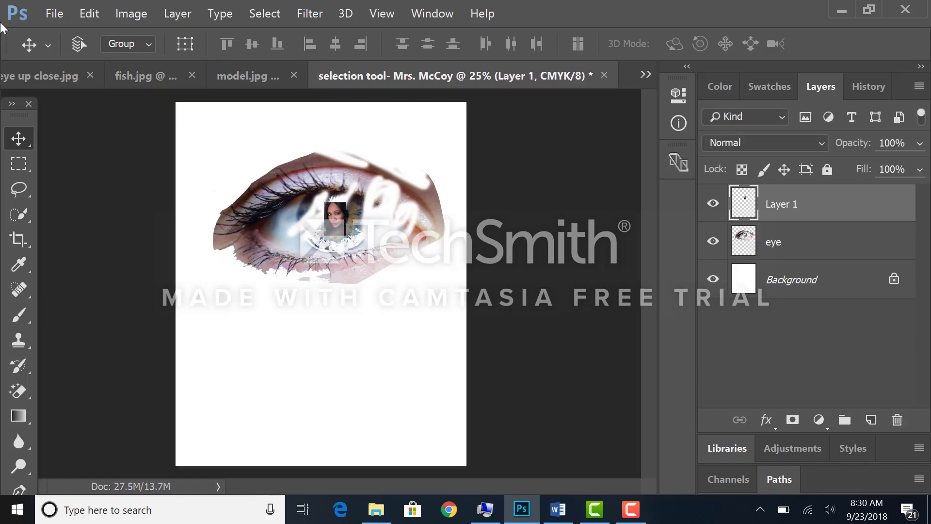
Scale the model photo up to more than four times its width and move it over the centre of the eye.
{"action": "left_click", "coordinate": [84, 14]}
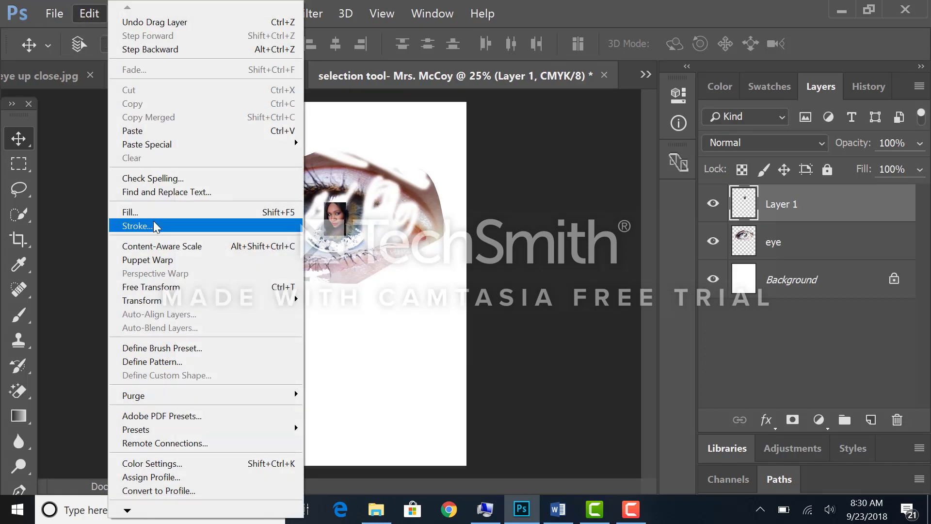
{"action": "mouse_move", "coordinate": [151, 300]}
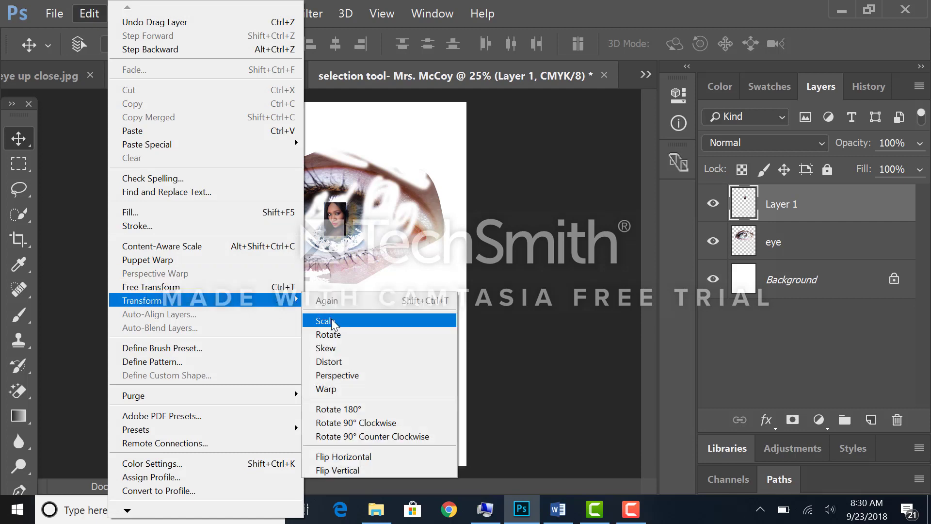
{"action": "left_click", "coordinate": [324, 320]}
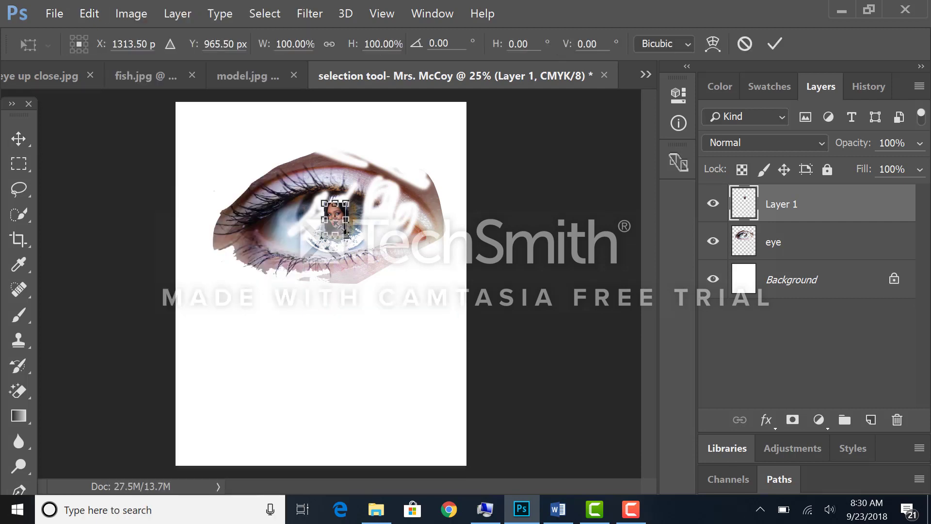
{"action": "left_click_drag", "start_coordinate": [348, 235], "coordinate": [450, 353]}
{"action": "key", "text": "Return"}
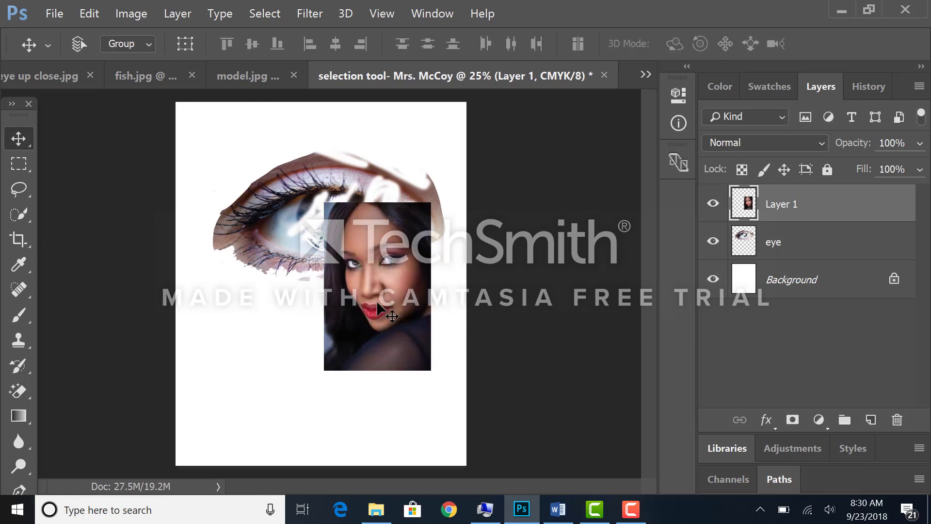
{"action": "left_click_drag", "start_coordinate": [358, 277], "coordinate": [310, 222]}
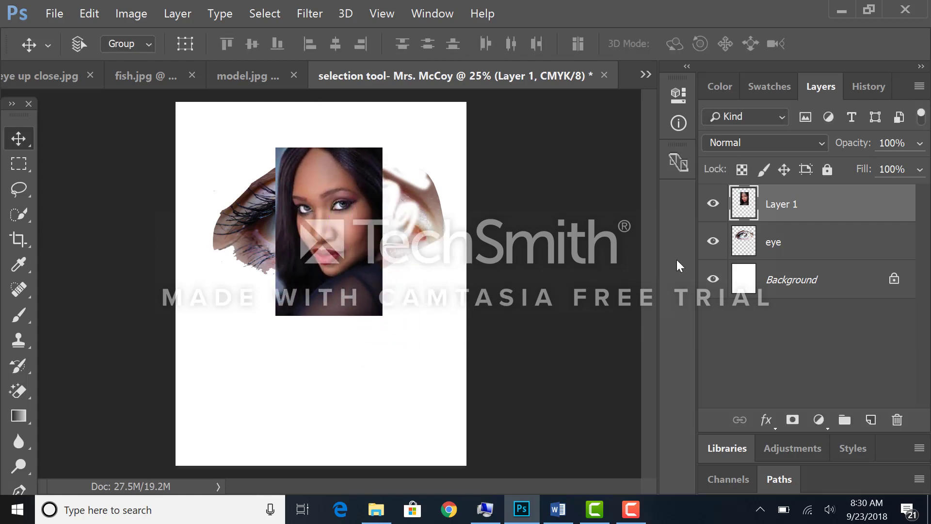
Reorder the model photo's layer below the eye layer and move the photo to the lower-left area of the page, under the eye.
{"action": "left_click_drag", "start_coordinate": [834, 202], "coordinate": [825, 245]}
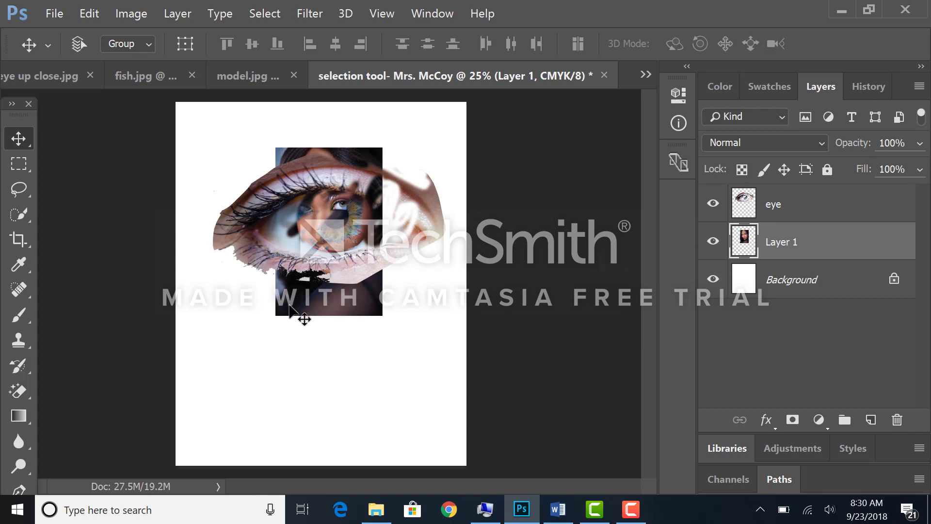
{"action": "left_click_drag", "start_coordinate": [290, 306], "coordinate": [227, 440]}
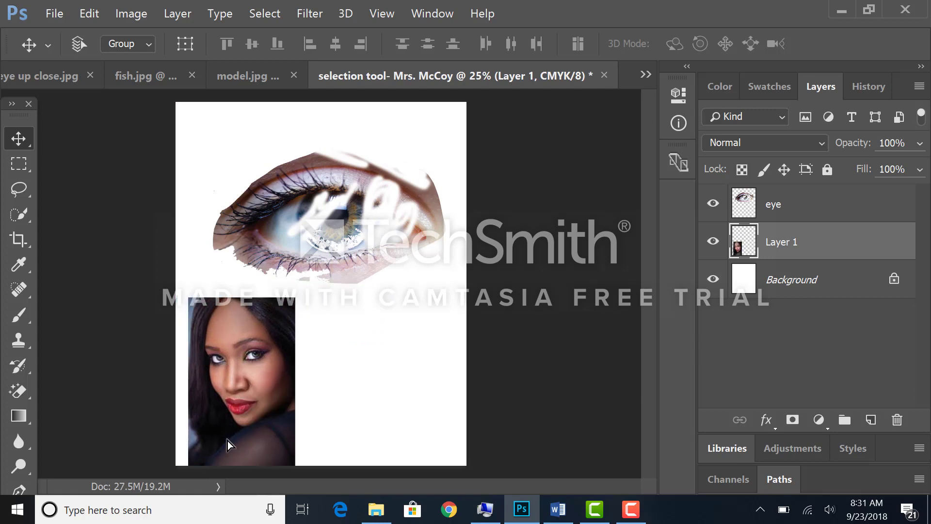
{"action": "left_click_drag", "start_coordinate": [247, 398], "coordinate": [248, 385]}
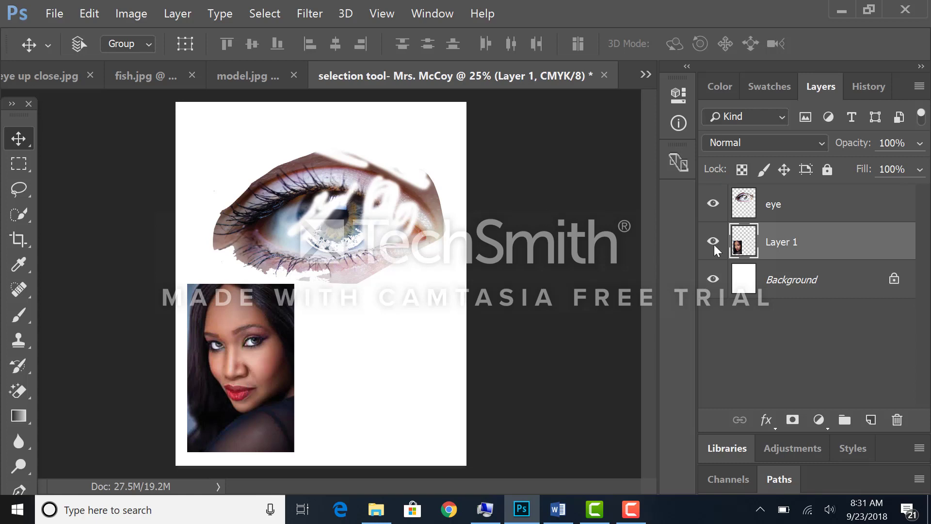
Delete the eye layer and the model photo's layer from the selection tool document, keeping only the background.
{"action": "left_click_drag", "start_coordinate": [827, 208], "coordinate": [896, 421]}
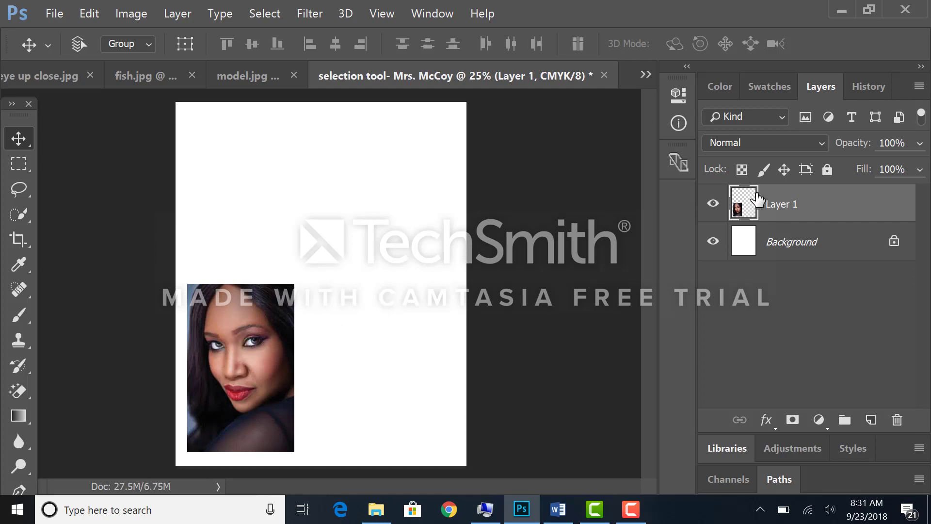
{"action": "left_click_drag", "start_coordinate": [789, 204], "coordinate": [897, 420]}
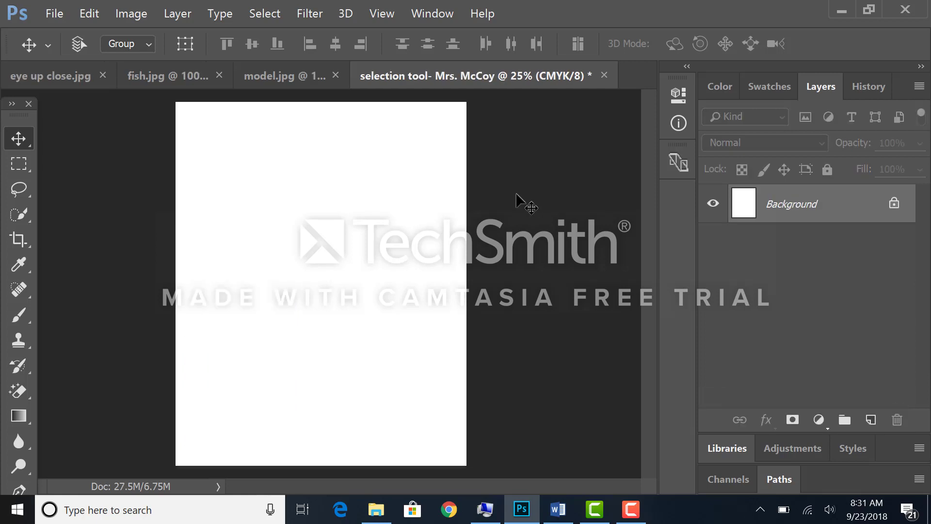
Choose the Magnetic Lasso tool, switch to eye up close.jpg and clear the old selection around the whole eye.
{"action": "left_click", "coordinate": [27, 186]}
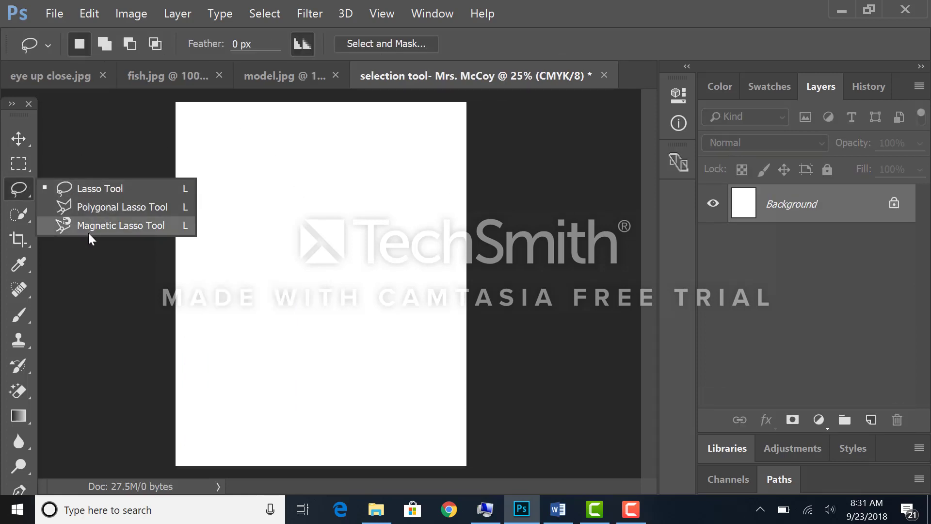
{"action": "left_click", "coordinate": [90, 226]}
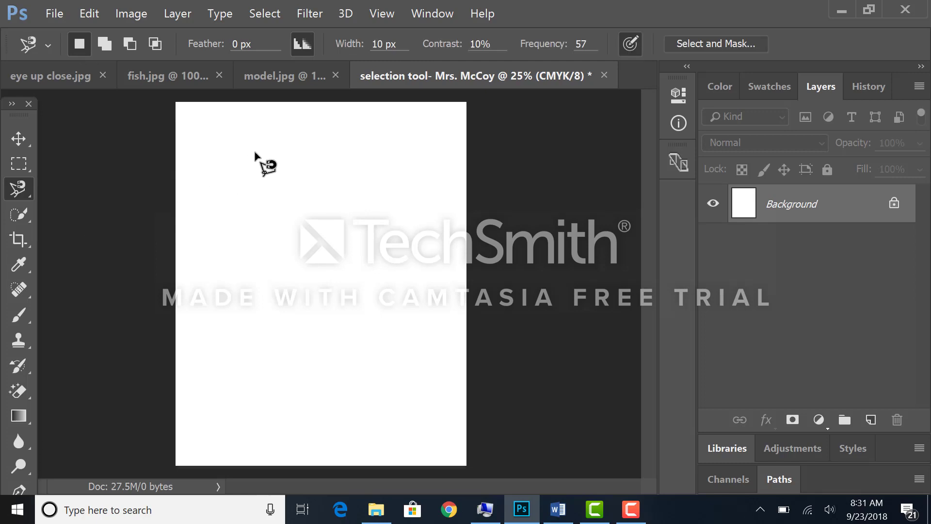
{"action": "left_click", "coordinate": [62, 77]}
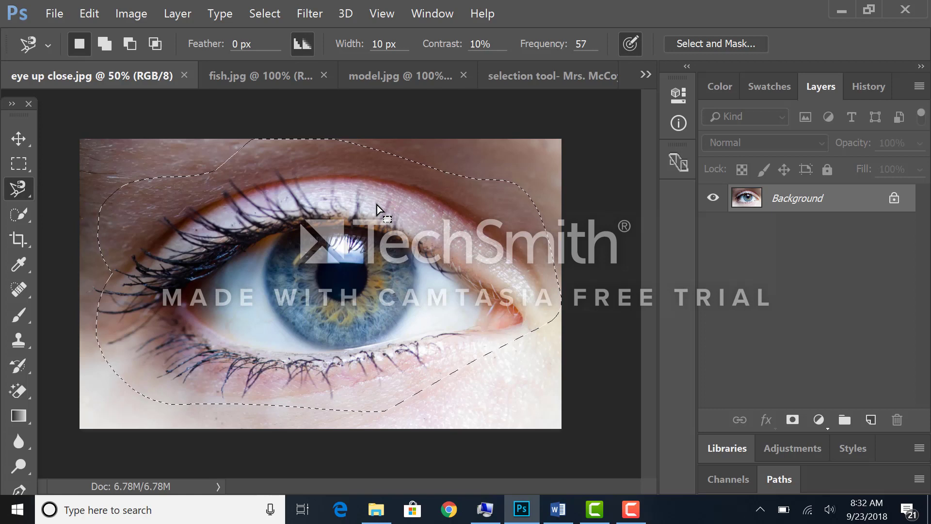
{"action": "key", "text": "ctrl+d"}
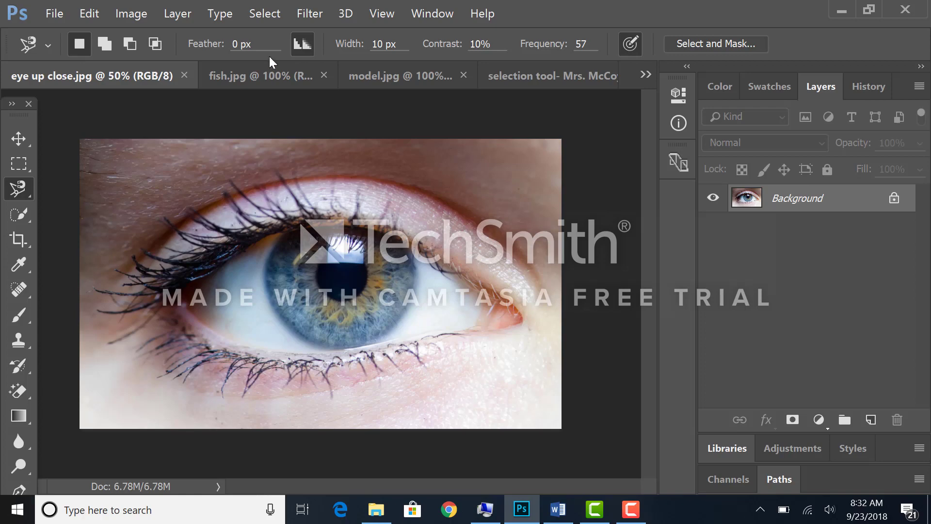
Trace around the iris with the Magnetic Lasso and close the outline at its upper-left starting point.
{"action": "left_click", "coordinate": [270, 17]}
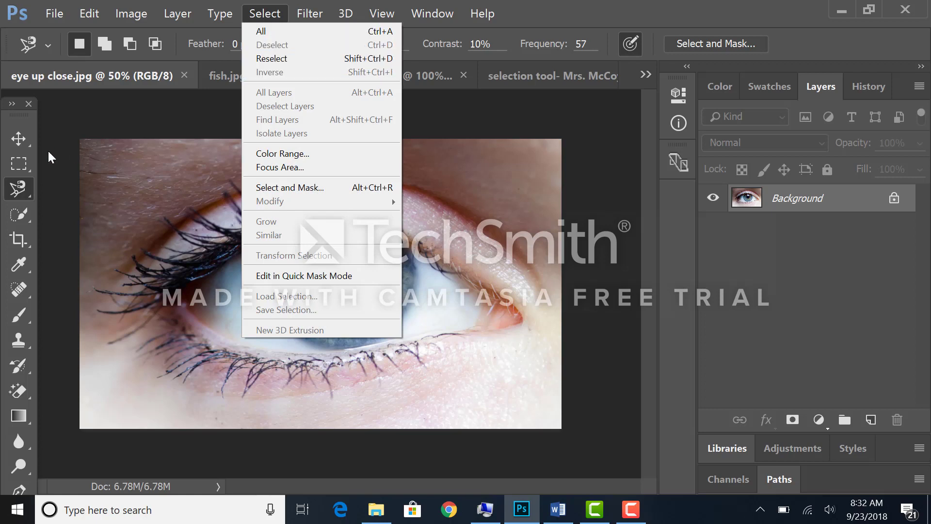
{"action": "left_click", "coordinate": [24, 138]}
{"action": "left_click", "coordinate": [23, 189]}
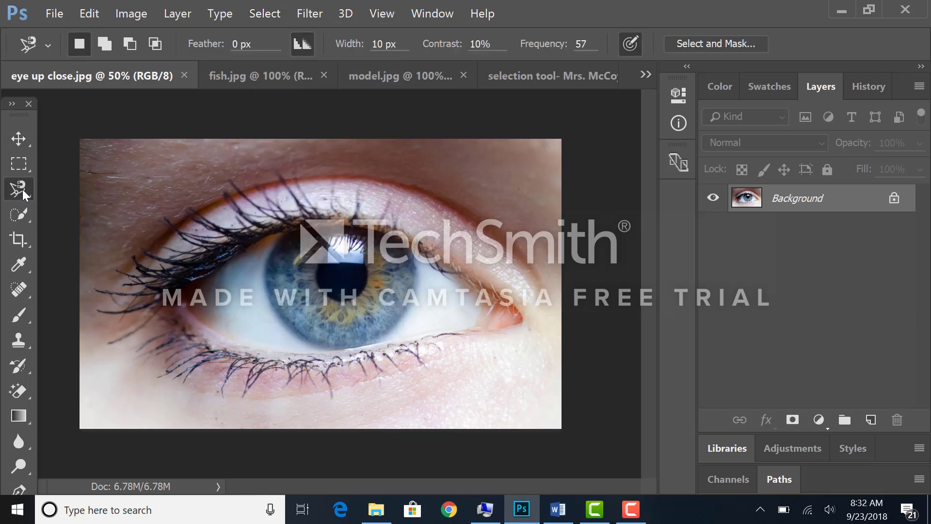
{"action": "left_click", "coordinate": [22, 189]}
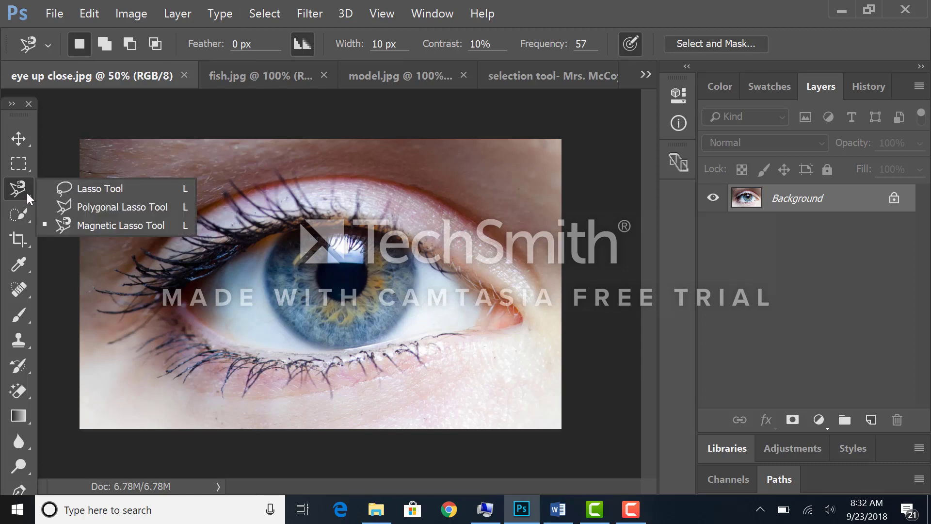
{"action": "left_click", "coordinate": [98, 220]}
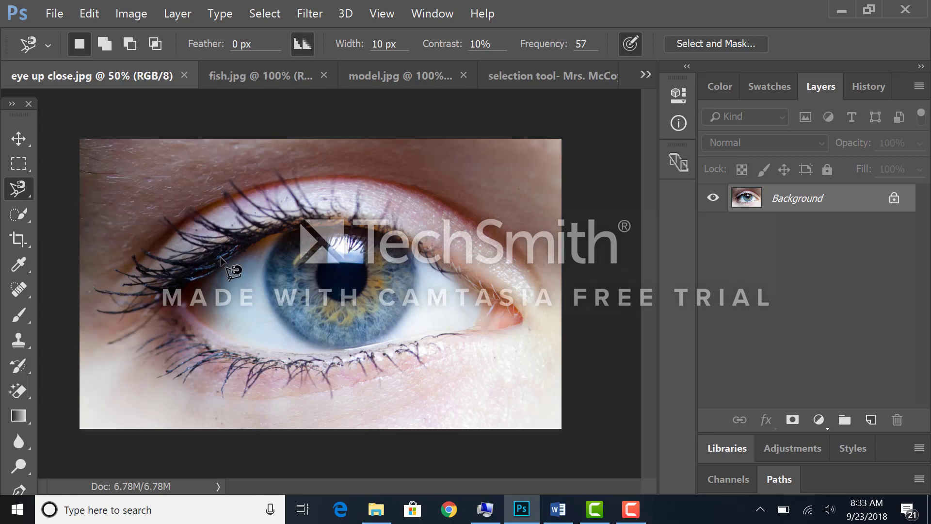
{"action": "left_click", "coordinate": [281, 236]}
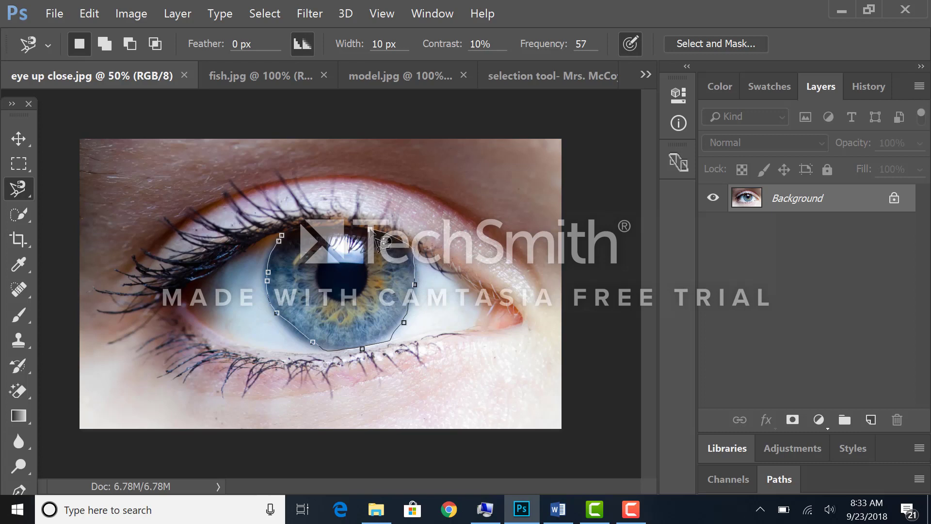
{"action": "left_click", "coordinate": [284, 235]}
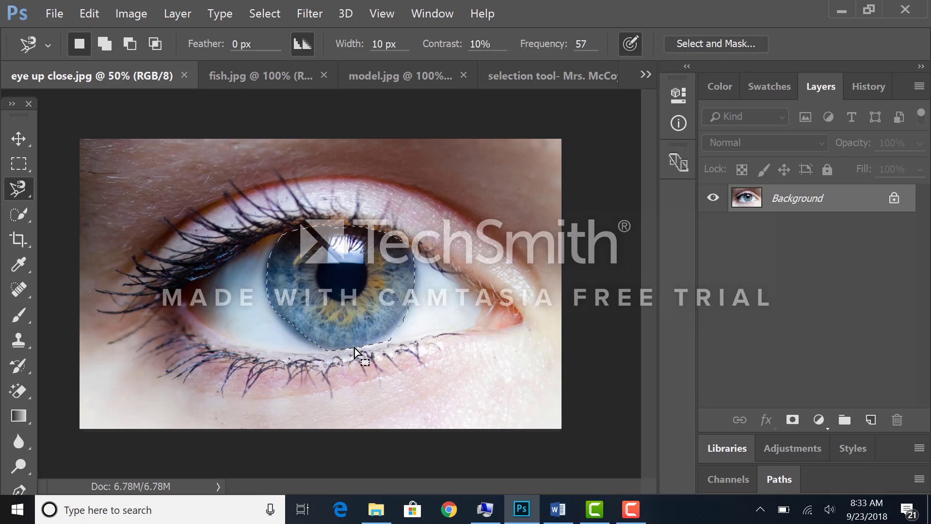
Add the missed lower-left edge of the iris to the selection with the freehand Lasso tool.
{"action": "key", "text": "ctrl+plus"}
{"action": "key", "text": "ctrl+plus"}
{"action": "key", "text": "ctrl+plus"}
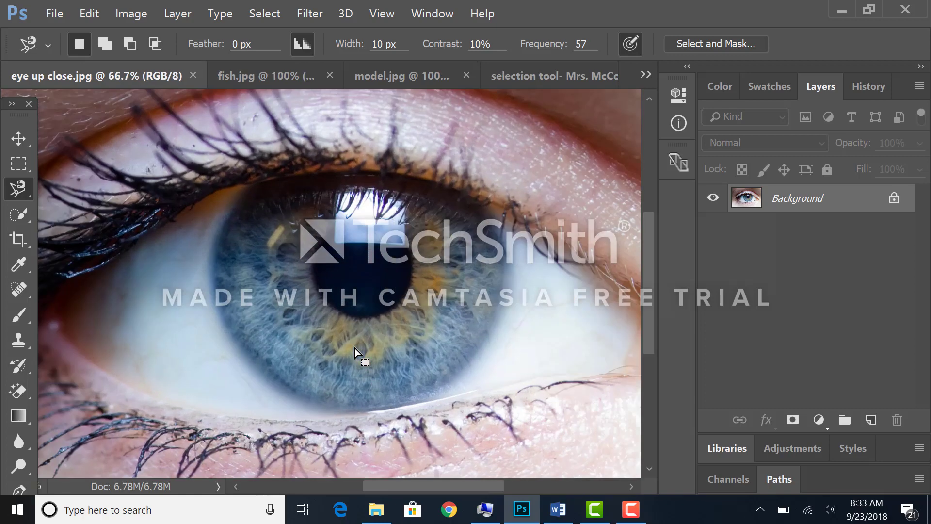
{"action": "key", "text": "ctrl+plus"}
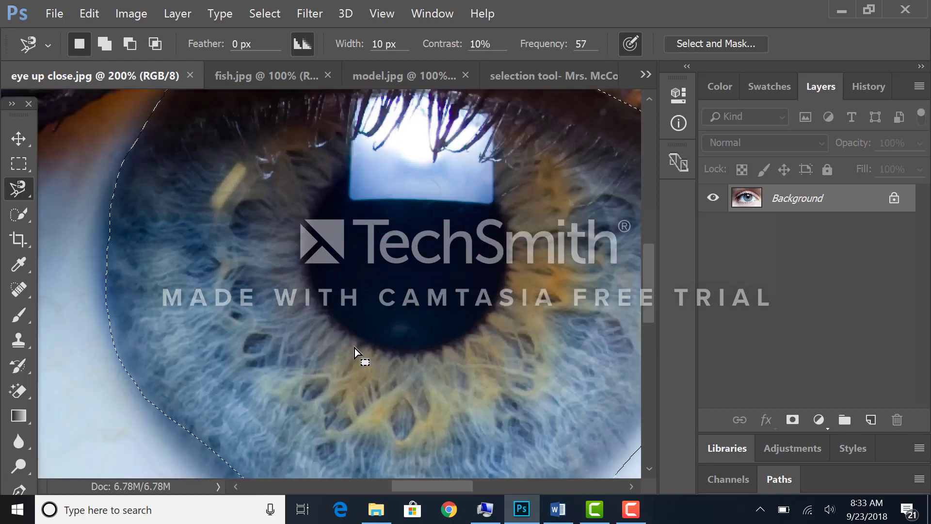
{"action": "key", "text": "ctrl+minus"}
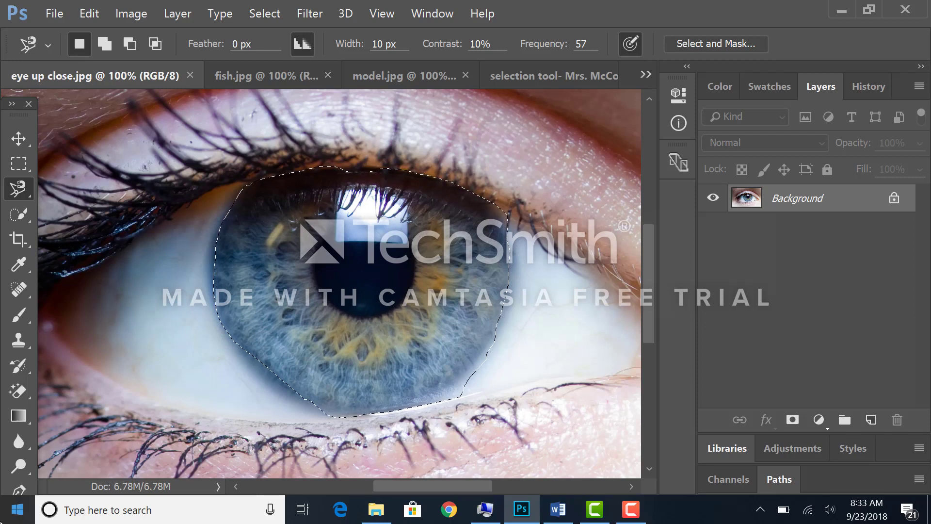
{"action": "left_click", "coordinate": [11, 104]}
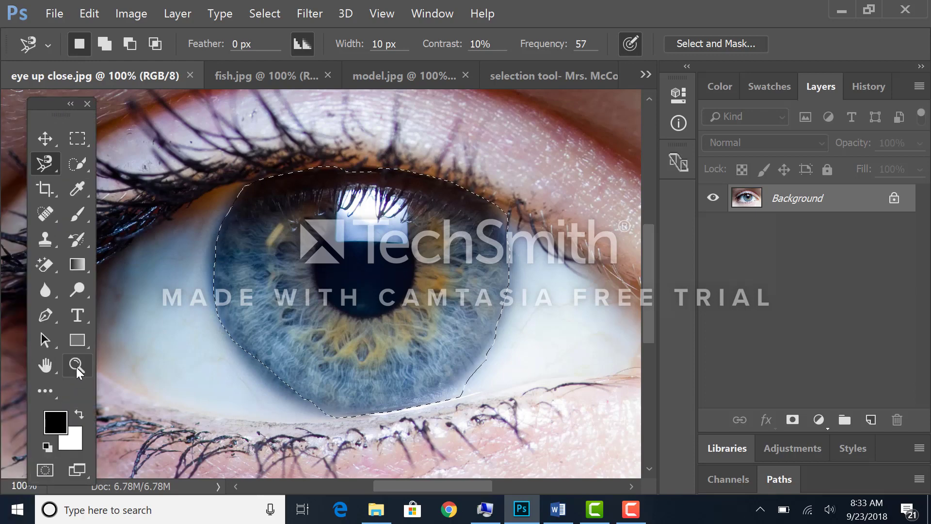
{"action": "left_click", "coordinate": [70, 104]}
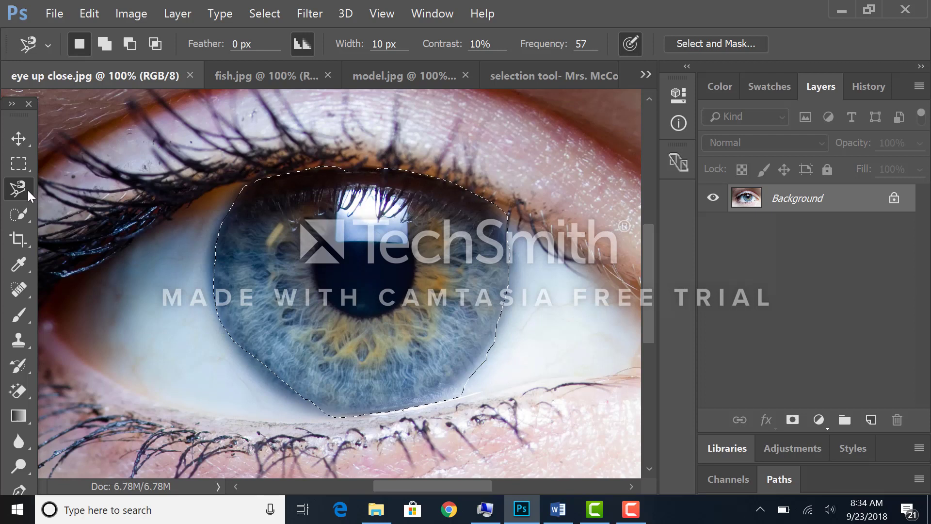
{"action": "key", "text": "shift"}
{"action": "left_click", "coordinate": [24, 195]}
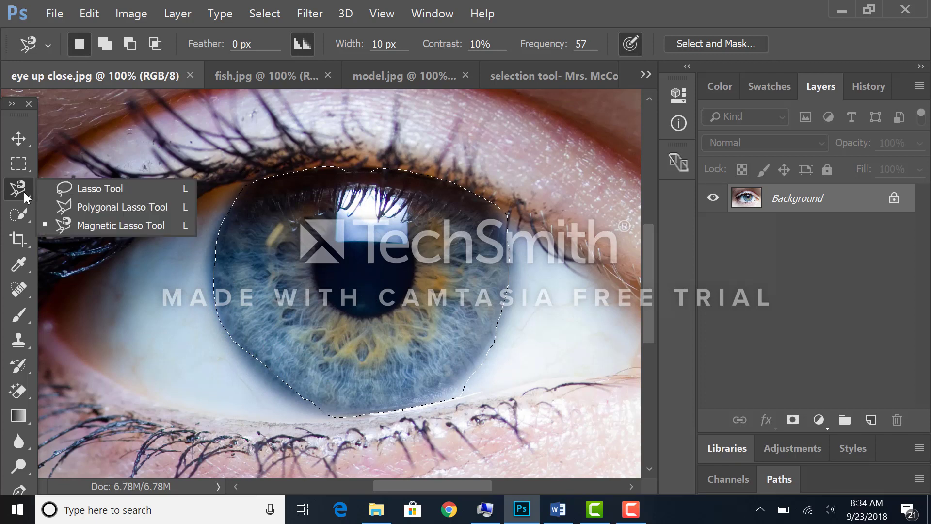
{"action": "left_click", "coordinate": [90, 188]}
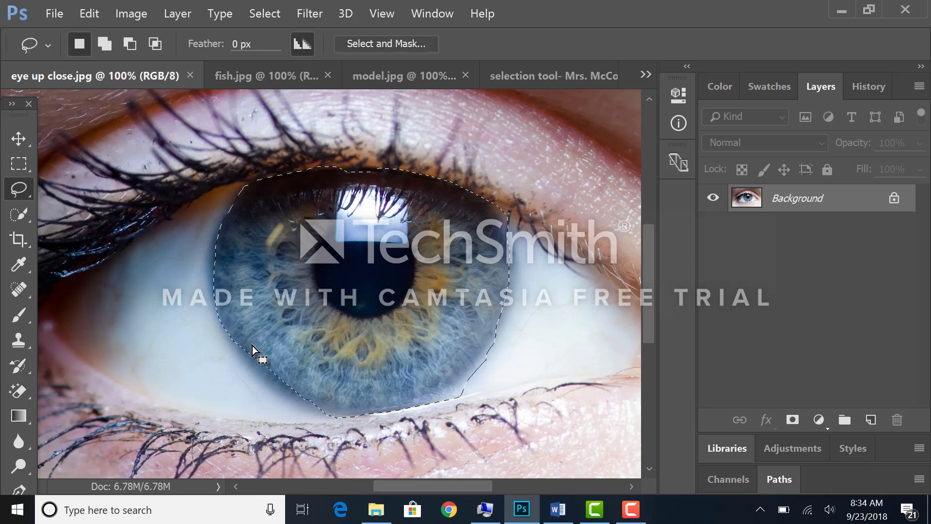
{"action": "key", "text": "shift"}
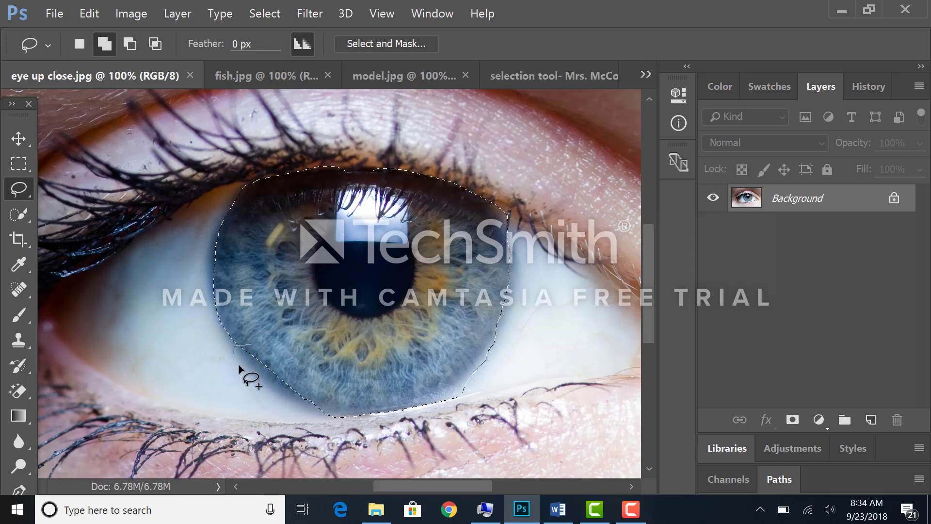
{"action": "left_click_drag", "start_coordinate": [239, 365], "coordinate": [319, 418]}
{"action": "left_click_drag", "start_coordinate": [246, 346], "coordinate": [246, 348]}
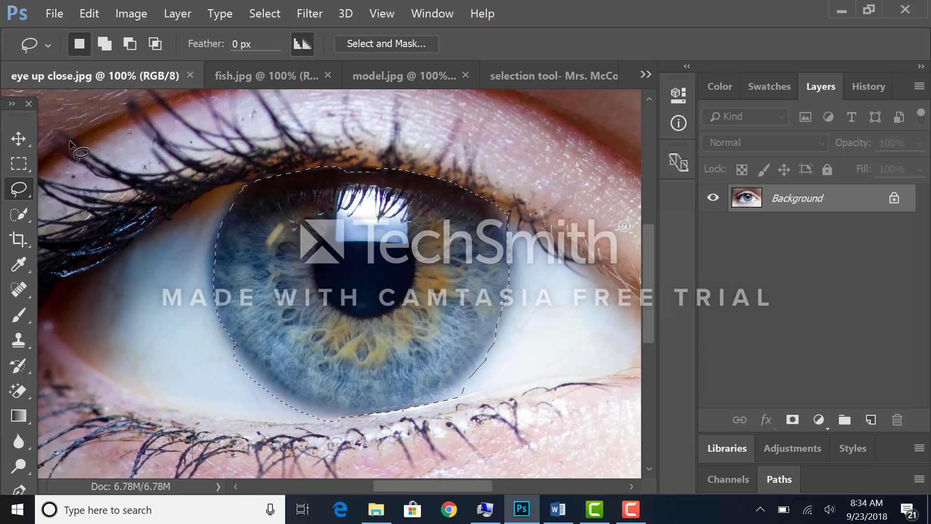
Copy the selected iris with the Move tool near the page centre of the selection tool document, and return to eye up close.jpg.
{"action": "left_click", "coordinate": [18, 139]}
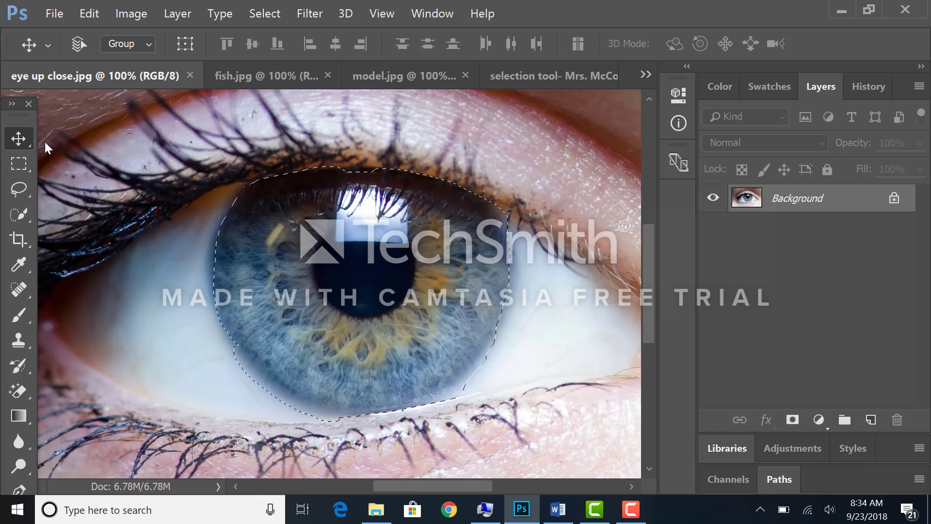
{"action": "left_click_drag", "start_coordinate": [353, 283], "coordinate": [325, 304]}
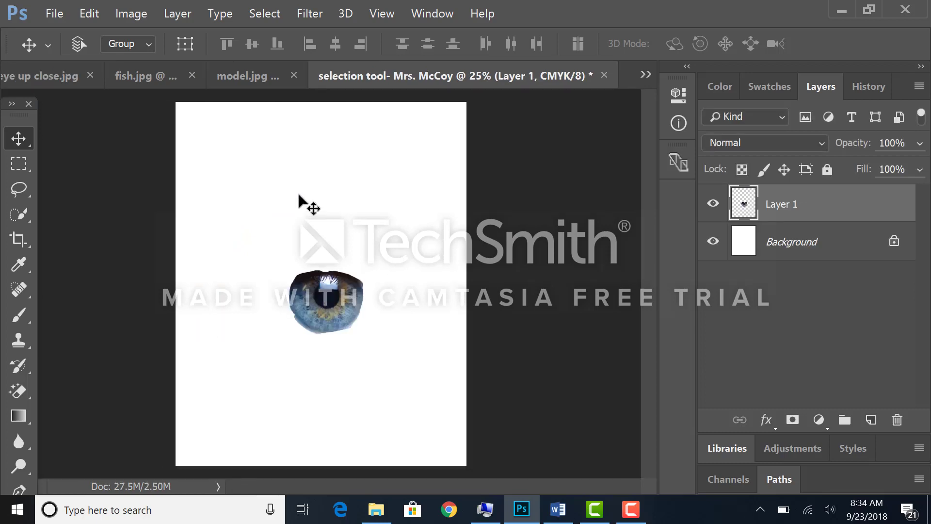
{"action": "left_click", "coordinate": [51, 81]}
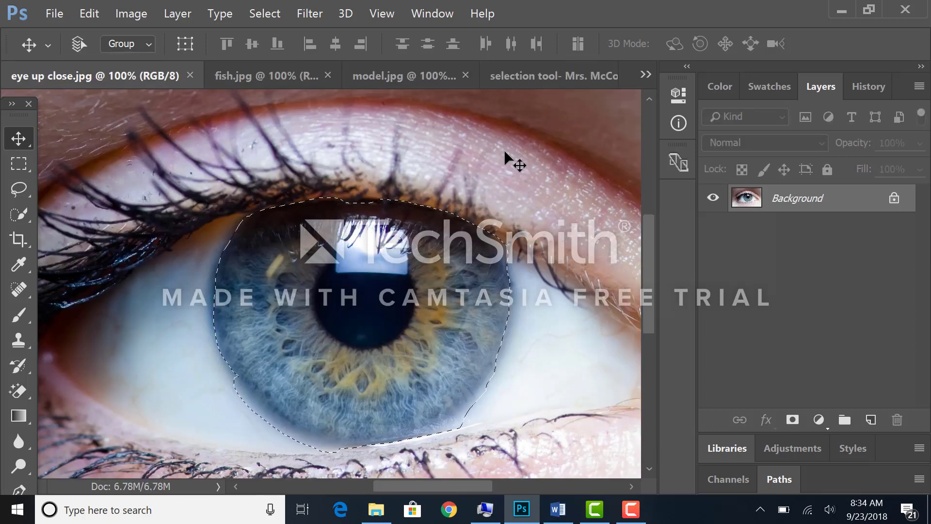
Try a Content-Aware fill with Color Adaptation at 100% opacity on the selected iris, and revert to the history state before it.
{"action": "key", "text": "Delete"}
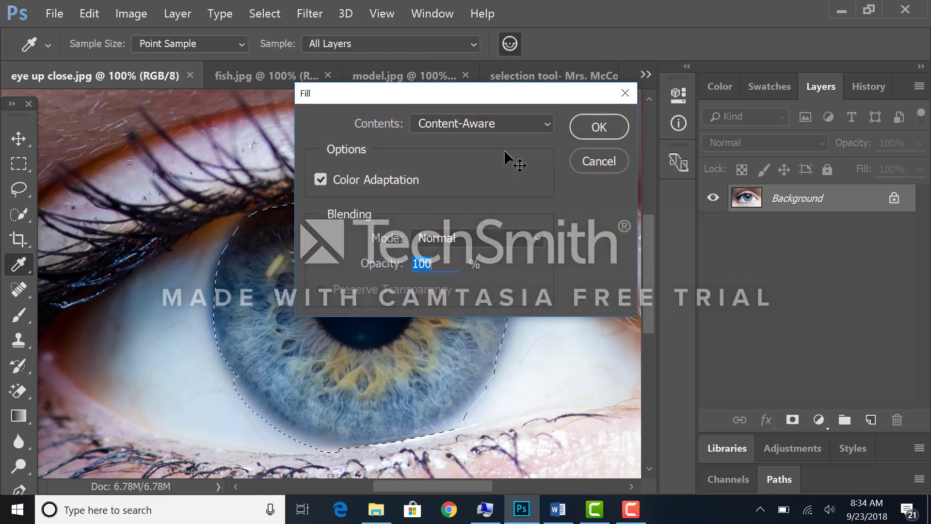
{"action": "left_click", "coordinate": [582, 128]}
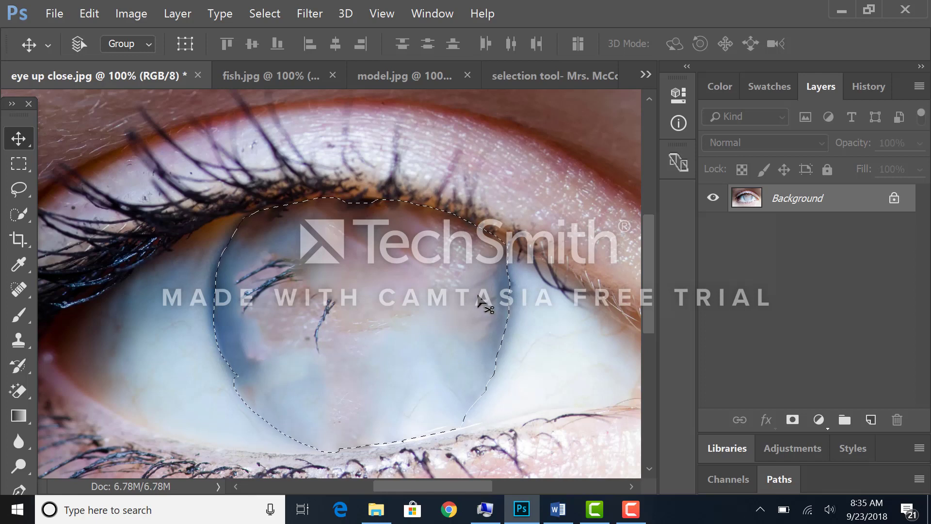
{"action": "left_click", "coordinate": [862, 83]}
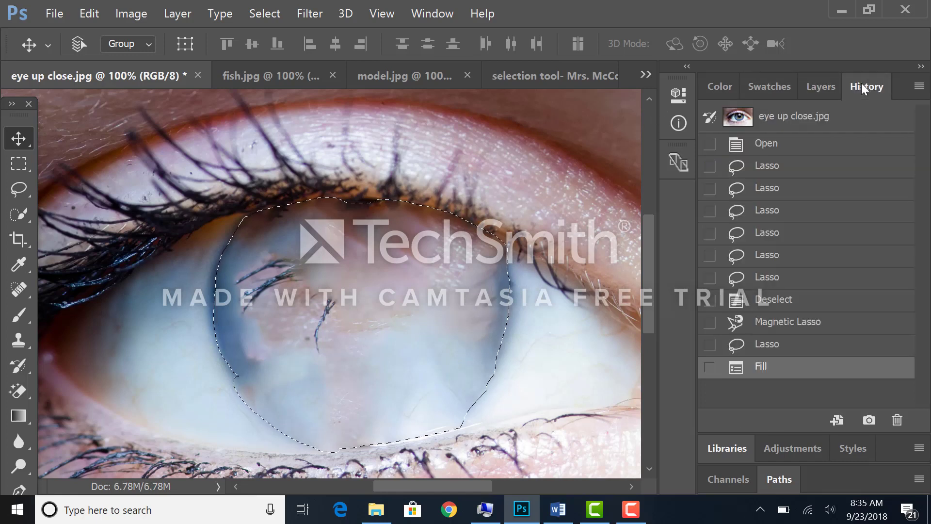
{"action": "left_click", "coordinate": [753, 345]}
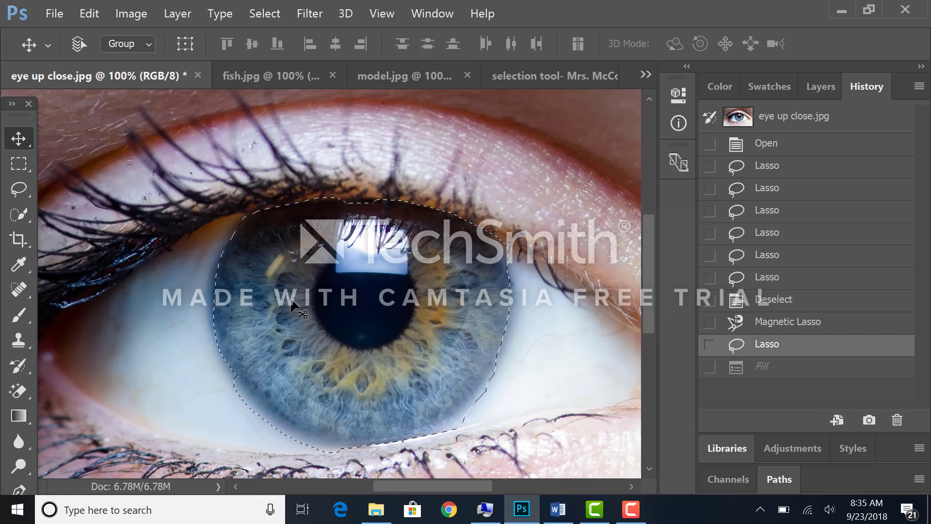
Try the Emboss filter on the iris at angle 135°, height 3 pixels and amount 100%, and revert to the preceding Lasso history state.
{"action": "left_click", "coordinate": [306, 15]}
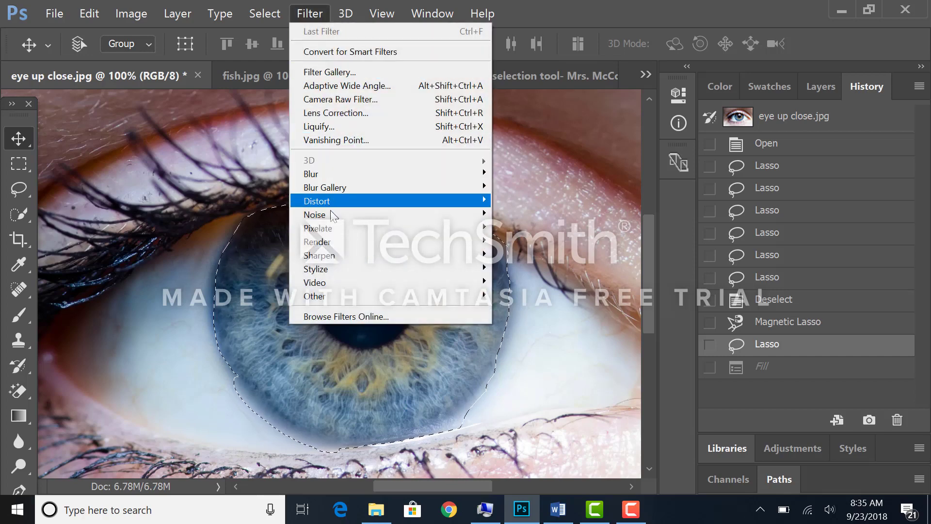
{"action": "mouse_move", "coordinate": [347, 276]}
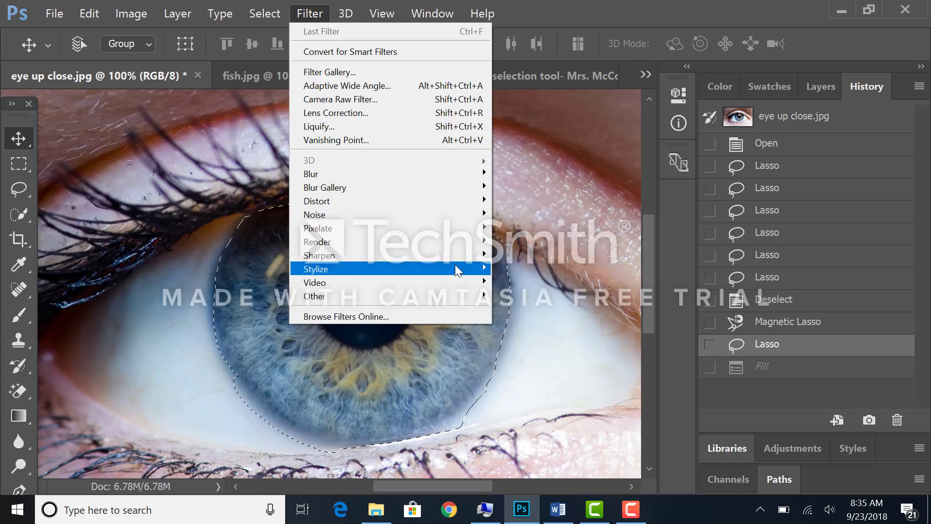
{"action": "mouse_move", "coordinate": [454, 264]}
{"action": "left_click", "coordinate": [522, 280]}
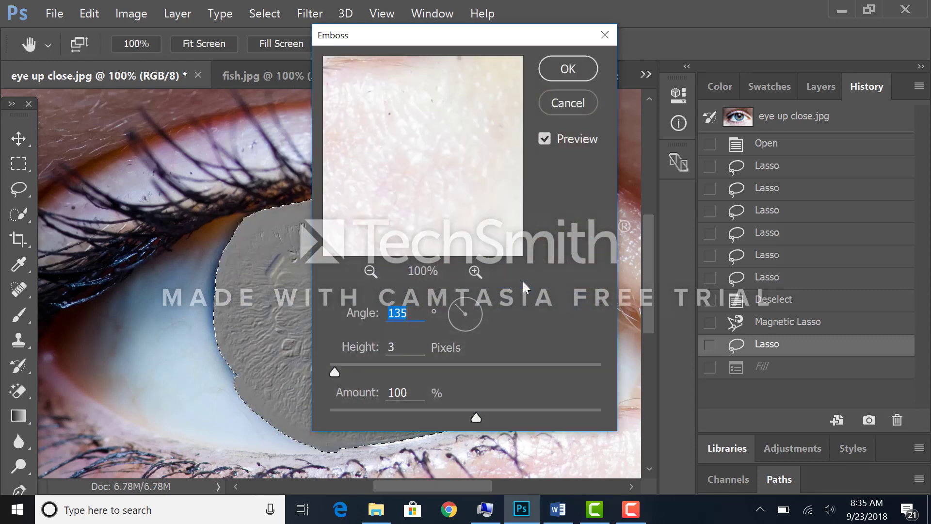
{"action": "left_click", "coordinate": [561, 69]}
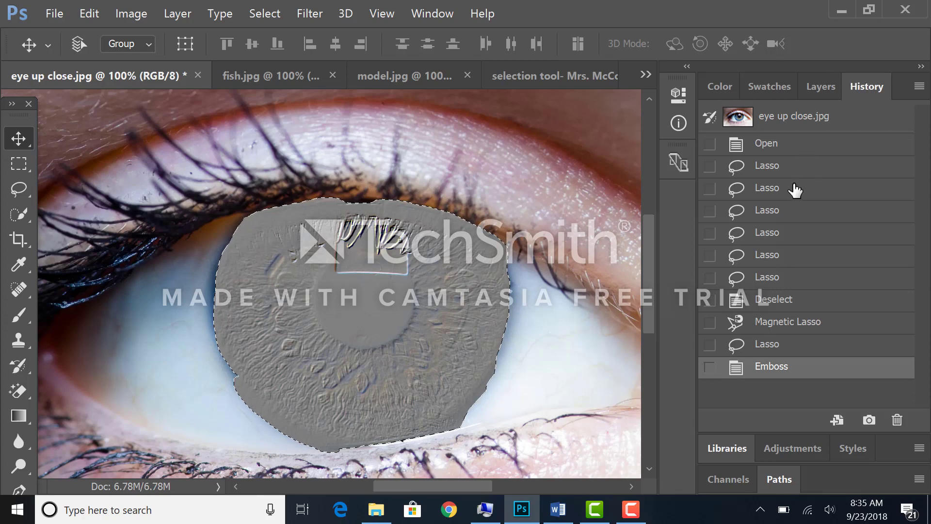
{"action": "left_click", "coordinate": [766, 346]}
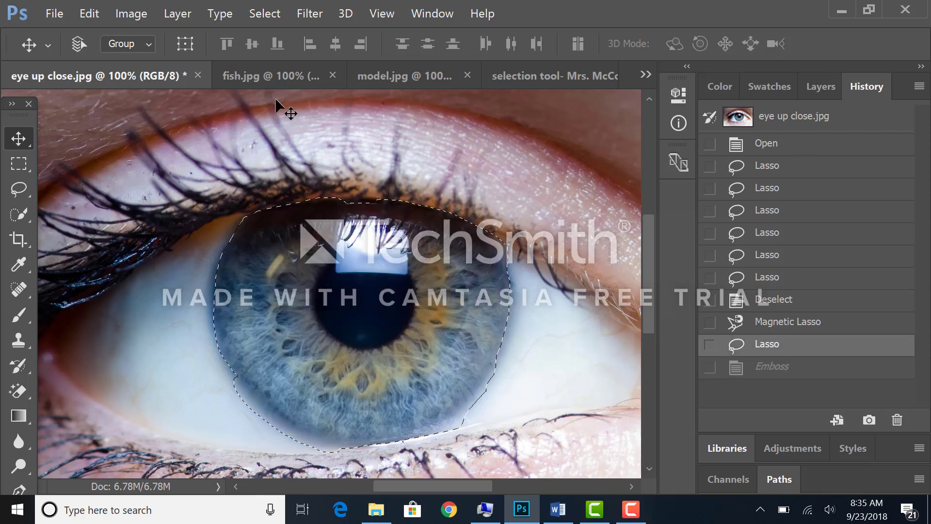
Apply the Ripple filter to the selected iris with an amount of 738% and Medium size.
{"action": "left_click", "coordinate": [303, 14]}
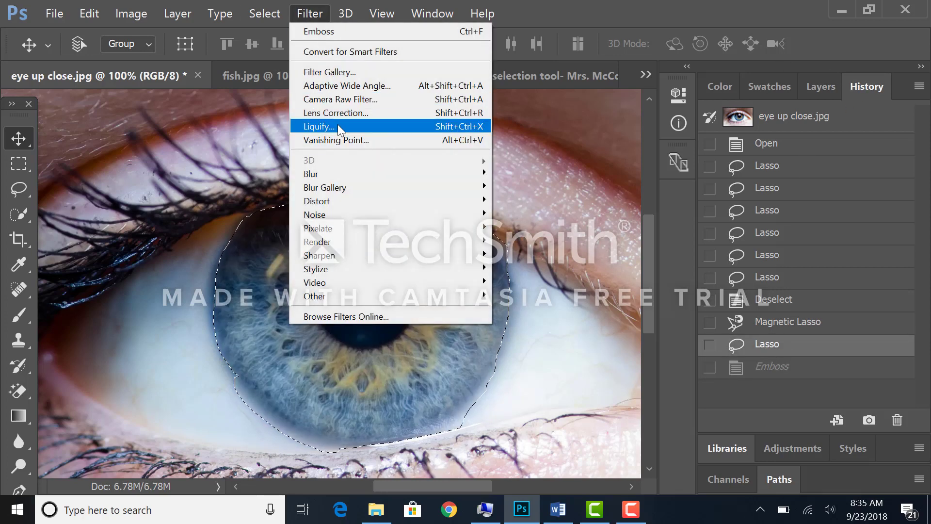
{"action": "mouse_move", "coordinate": [333, 190]}
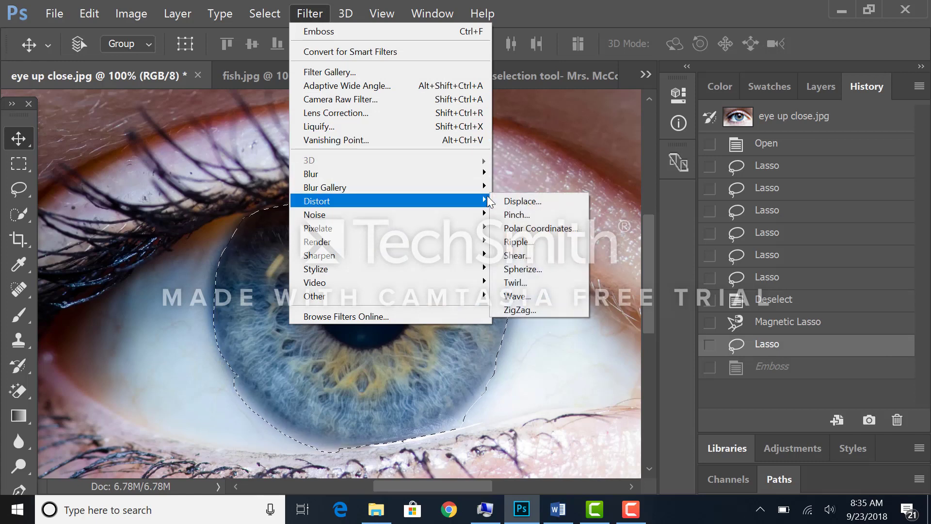
{"action": "left_click", "coordinate": [518, 242]}
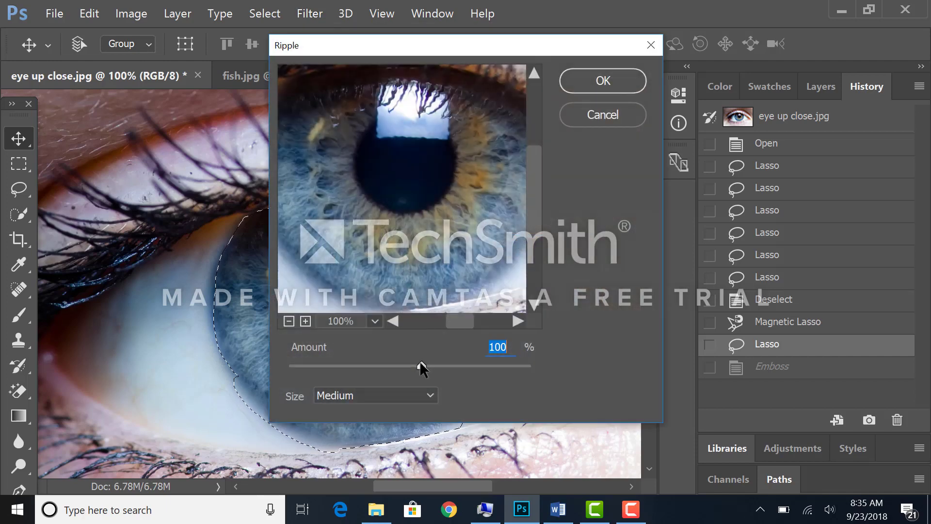
{"action": "left_click_drag", "start_coordinate": [421, 365], "coordinate": [493, 367]}
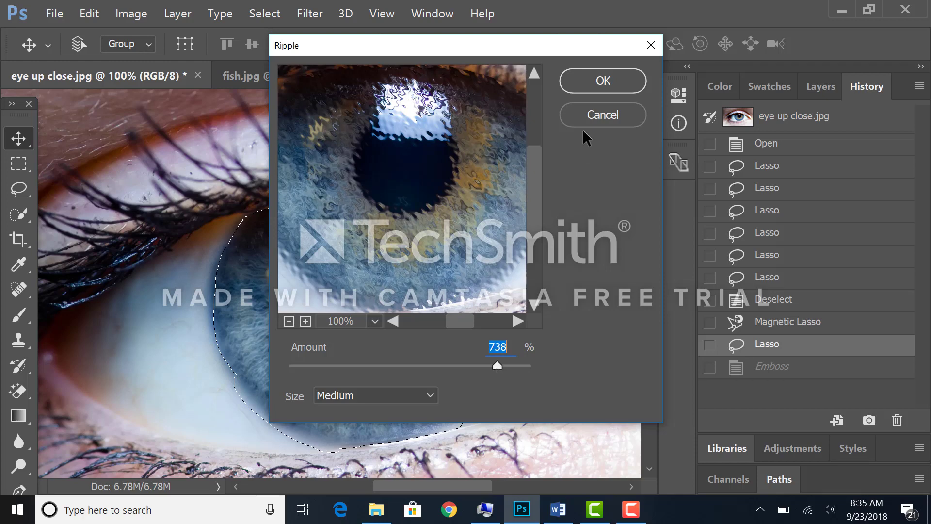
{"action": "left_click", "coordinate": [594, 80]}
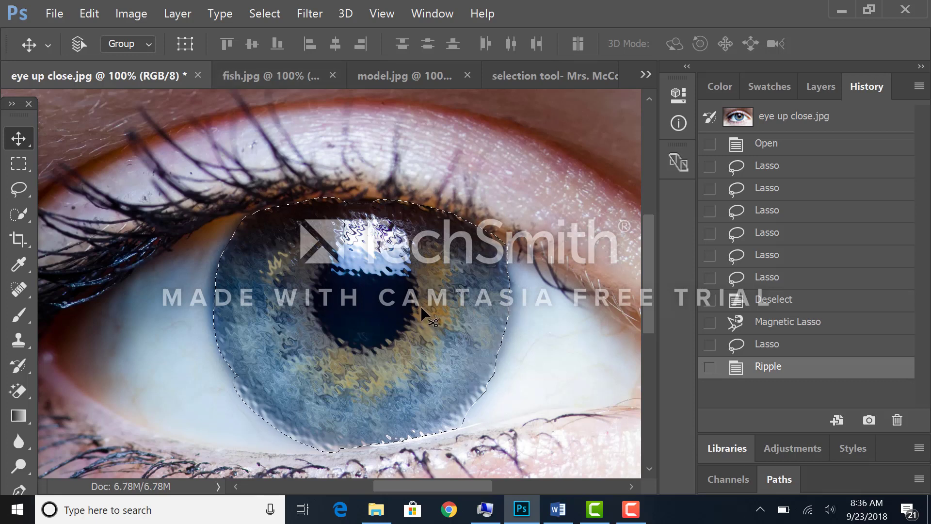
Copy the rippled iris into the selection tool document with the Move tool, and arrange the two irises side by side.
{"action": "left_click_drag", "start_coordinate": [420, 306], "coordinate": [397, 318]}
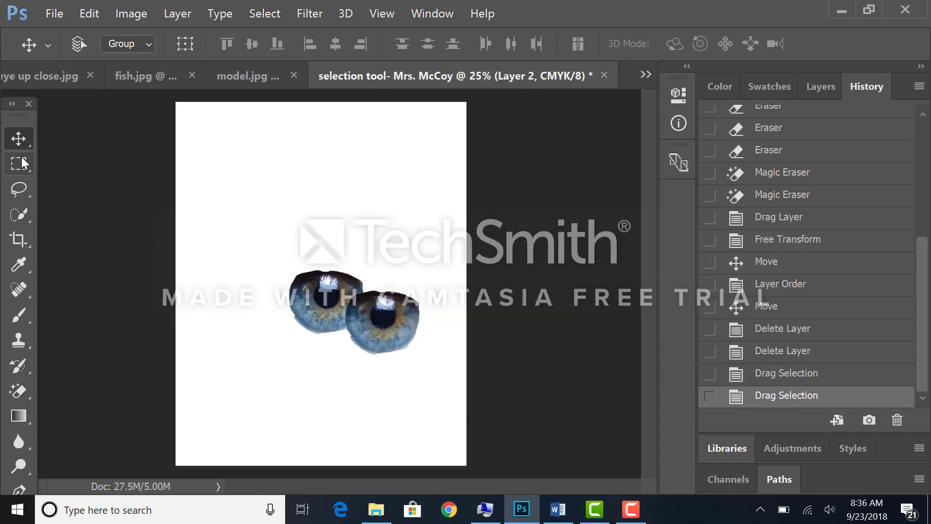
{"action": "left_click_drag", "start_coordinate": [308, 297], "coordinate": [164, 269]}
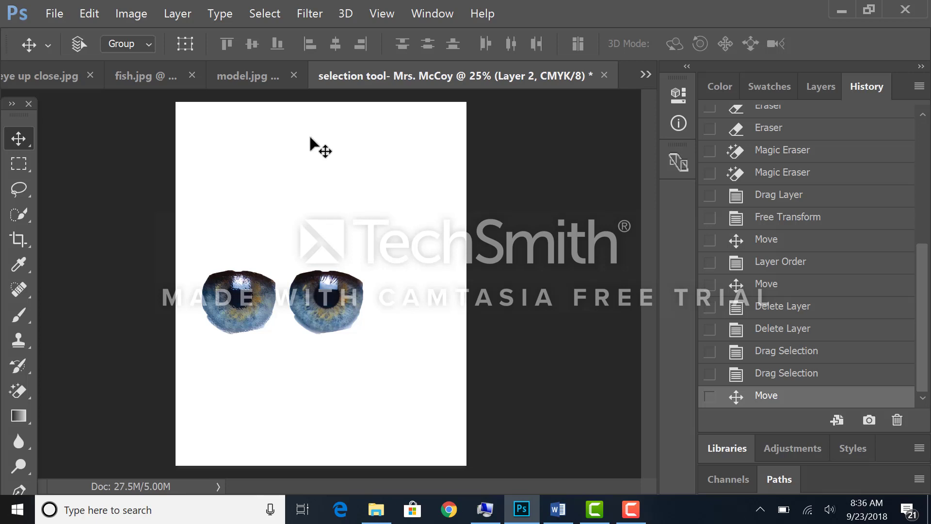
Switch to fish.jpg, and set the Quick Selection brush size to 25 px.
{"action": "left_click", "coordinate": [130, 76]}
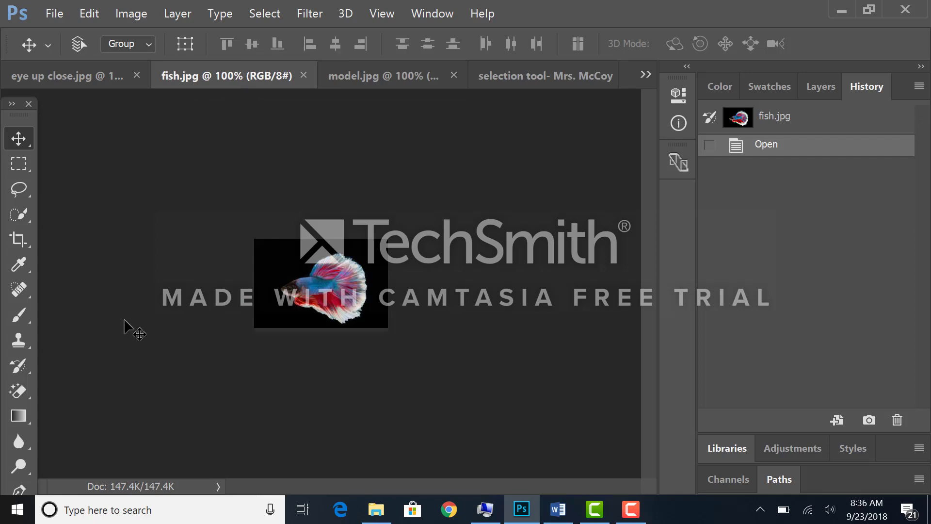
{"action": "key", "text": "ctrl+plus"}
{"action": "key", "text": "ctrl+plus"}
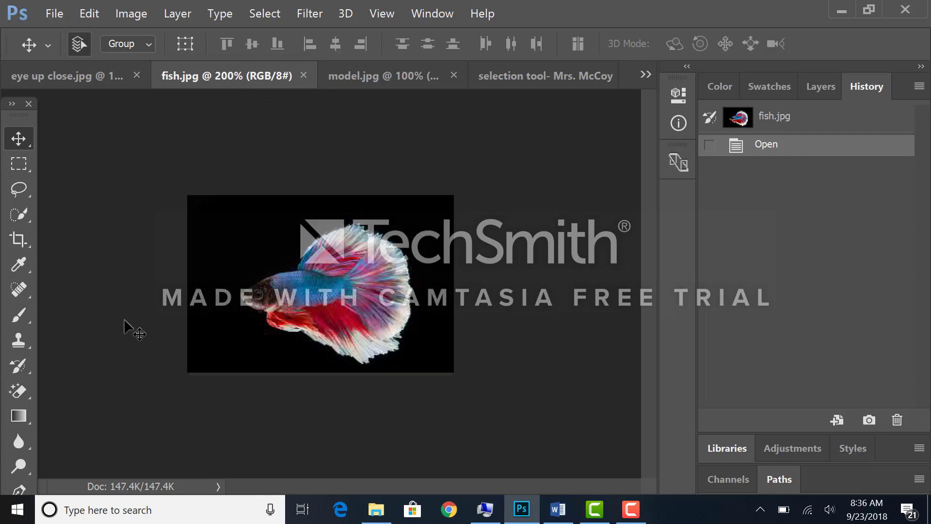
{"action": "key", "text": "ctrl+plus"}
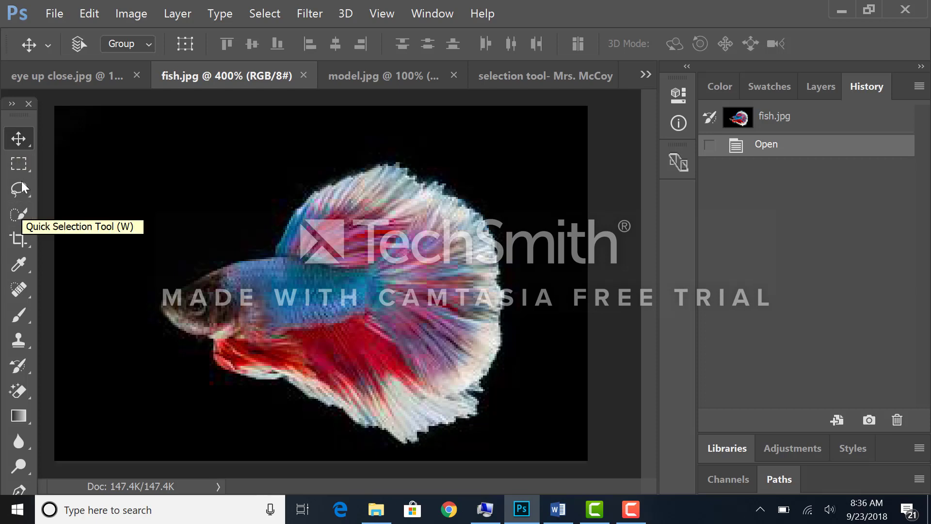
{"action": "left_click", "coordinate": [21, 211]}
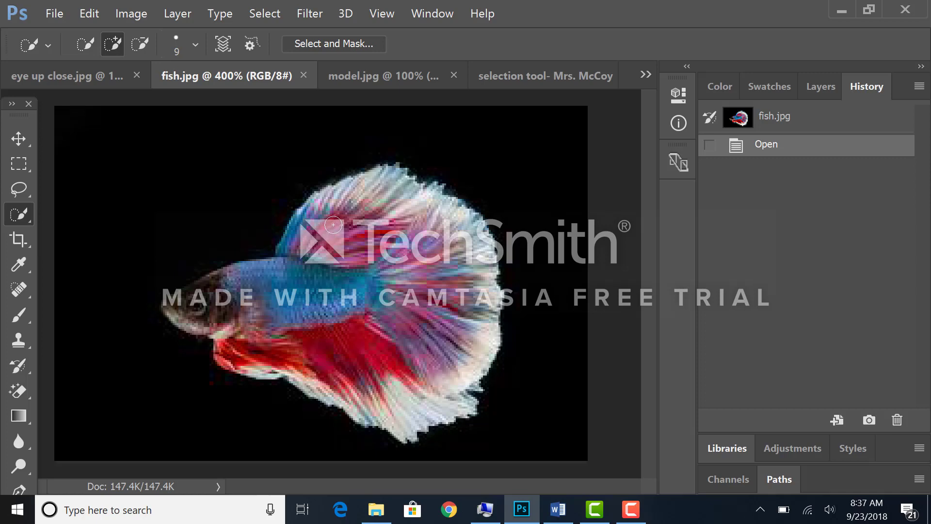
{"action": "left_click", "coordinate": [194, 44]}
{"action": "mouse_move", "coordinate": [94, 91]}
{"action": "left_mouse_down"}
{"action": "mouse_move", "coordinate": [145, 91]}
{"action": "mouse_move", "coordinate": [112, 92]}
{"action": "left_mouse_up"}
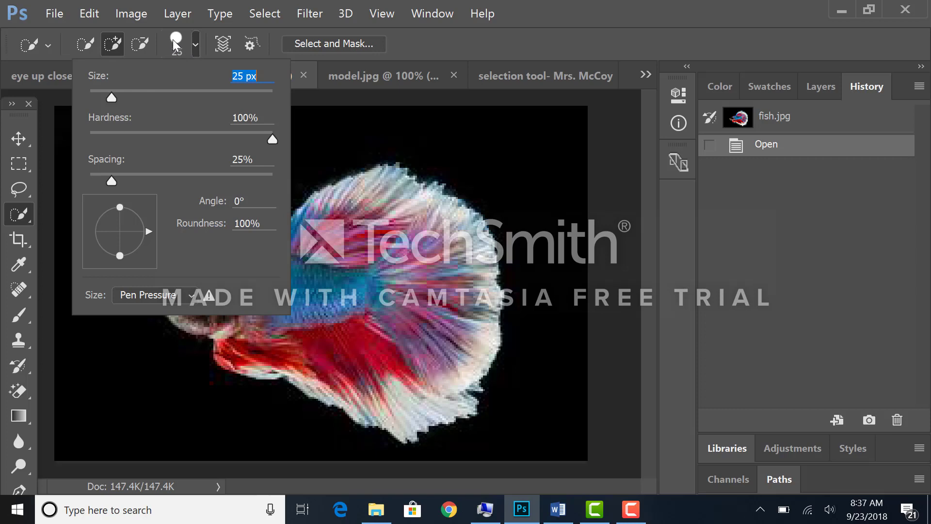
Select the whole fish with the Quick Selection tool, covering the tail, fins, body and head.
{"action": "left_click", "coordinate": [345, 236]}
{"action": "left_click", "coordinate": [378, 203]}
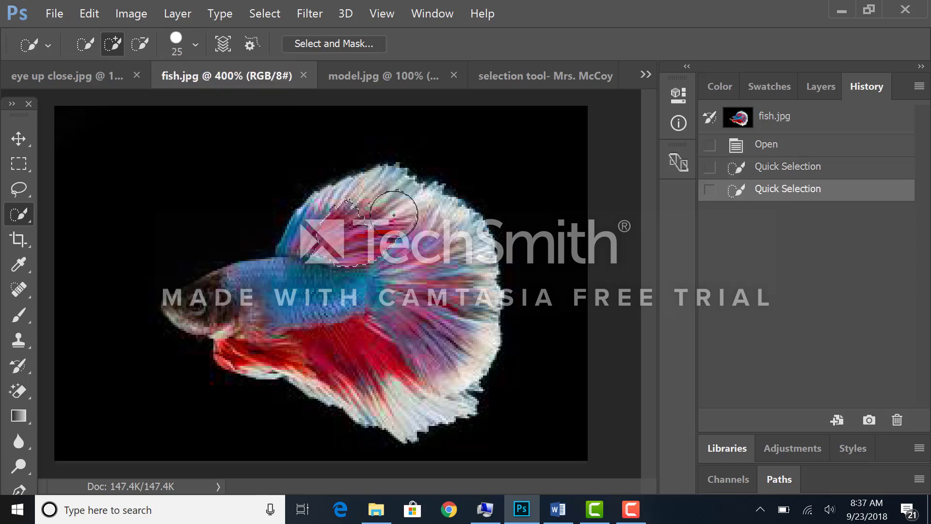
{"action": "left_click", "coordinate": [437, 251]}
{"action": "mouse_move", "coordinate": [437, 291]}
{"action": "left_mouse_down"}
{"action": "mouse_move", "coordinate": [462, 340]}
{"action": "mouse_move", "coordinate": [448, 371]}
{"action": "mouse_move", "coordinate": [403, 390]}
{"action": "left_mouse_up"}
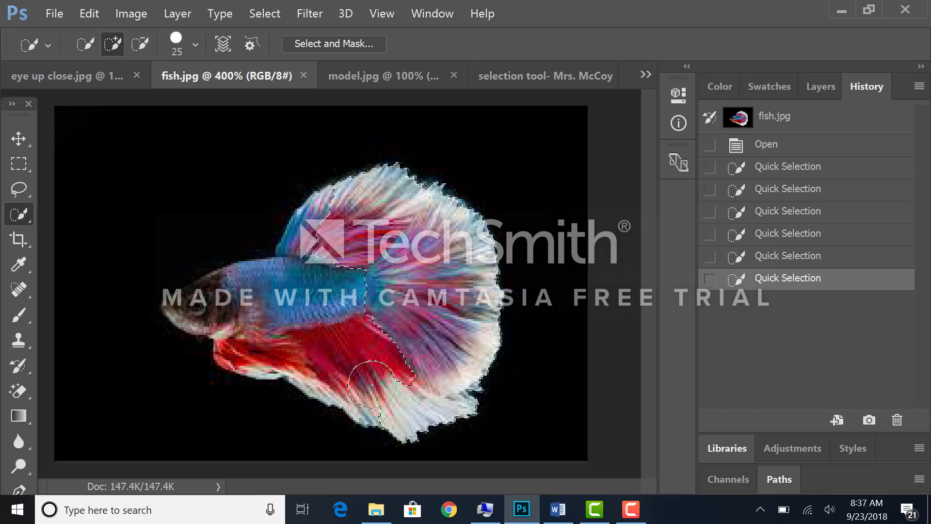
{"action": "left_click", "coordinate": [372, 384]}
{"action": "left_click", "coordinate": [328, 301]}
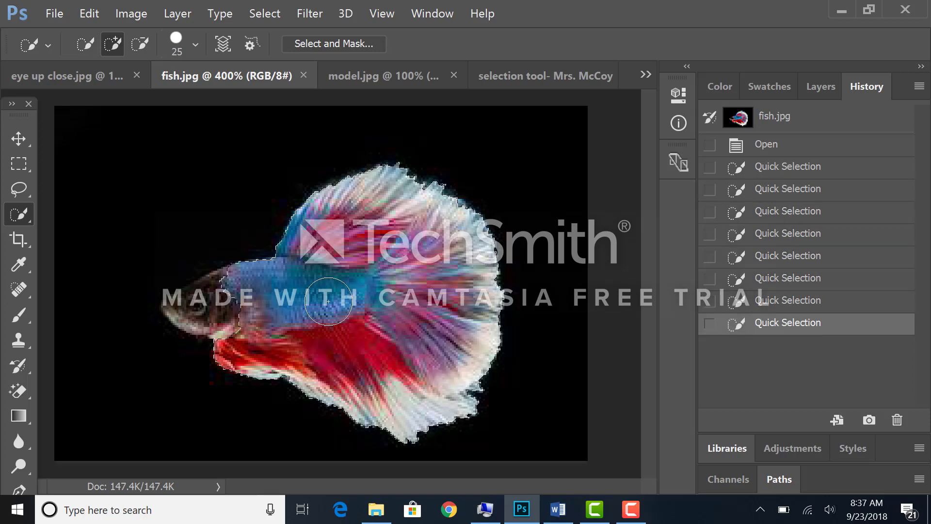
{"action": "left_click", "coordinate": [207, 305]}
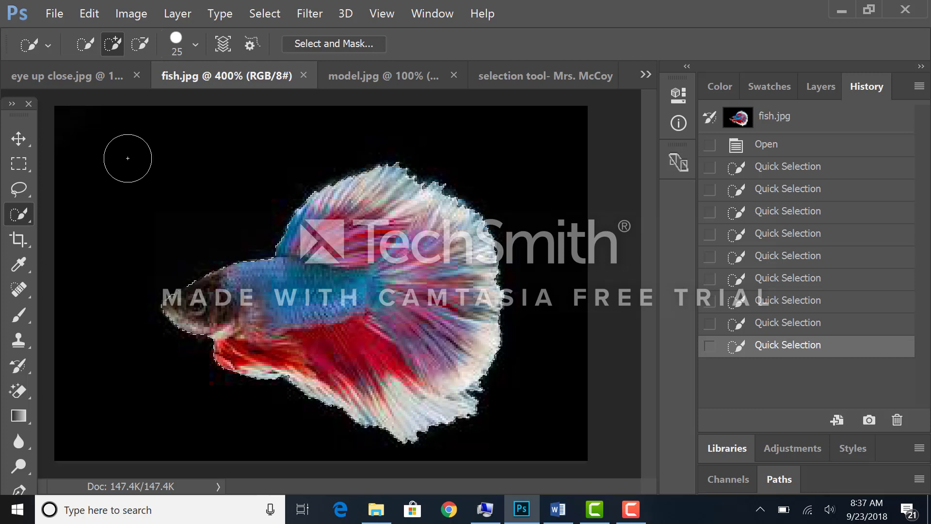
Copy the selected fish into the selection tool document, and scale it up just above the two irises.
{"action": "left_click", "coordinate": [28, 144]}
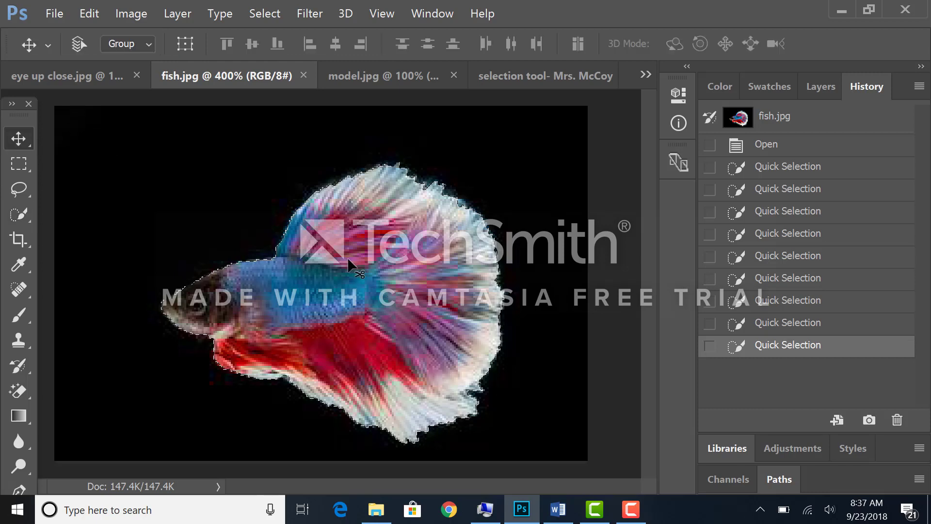
{"action": "left_click_drag", "start_coordinate": [348, 257], "coordinate": [279, 250]}
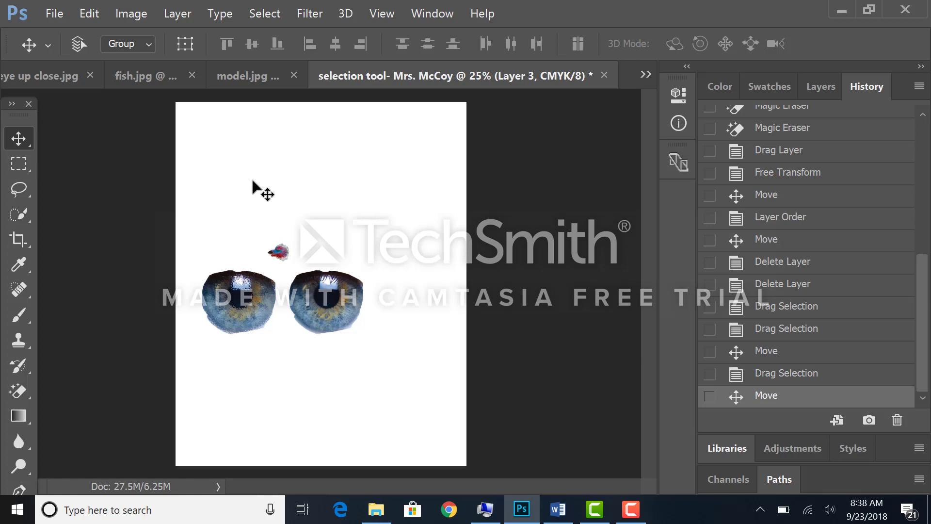
{"action": "left_click", "coordinate": [97, 17]}
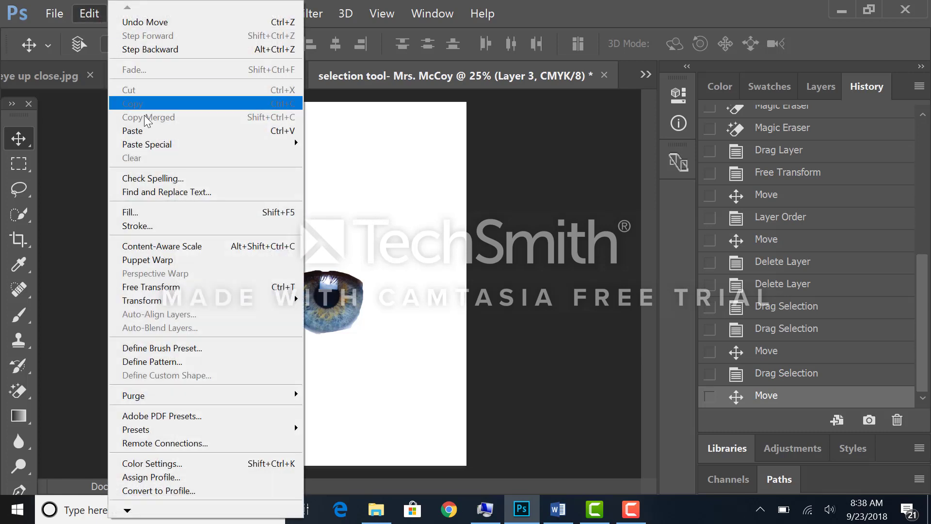
{"action": "mouse_move", "coordinate": [167, 304]}
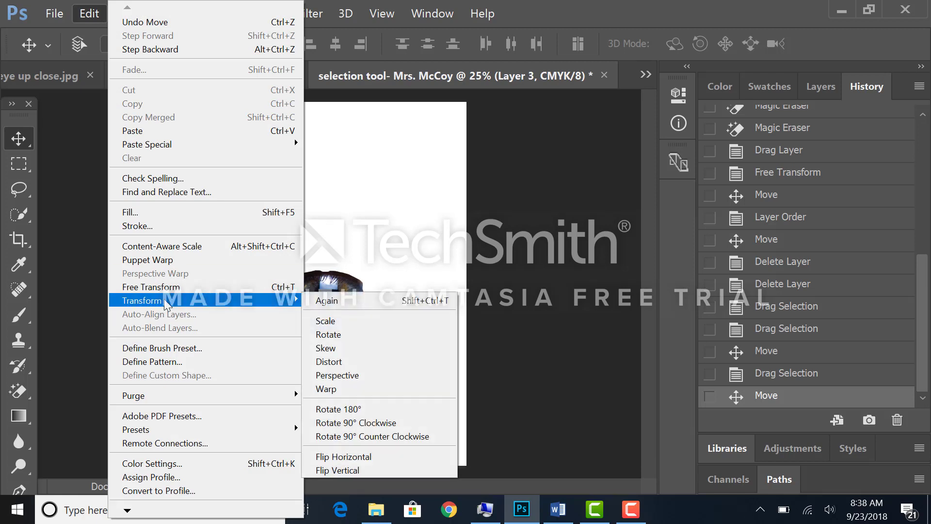
{"action": "left_click", "coordinate": [332, 320]}
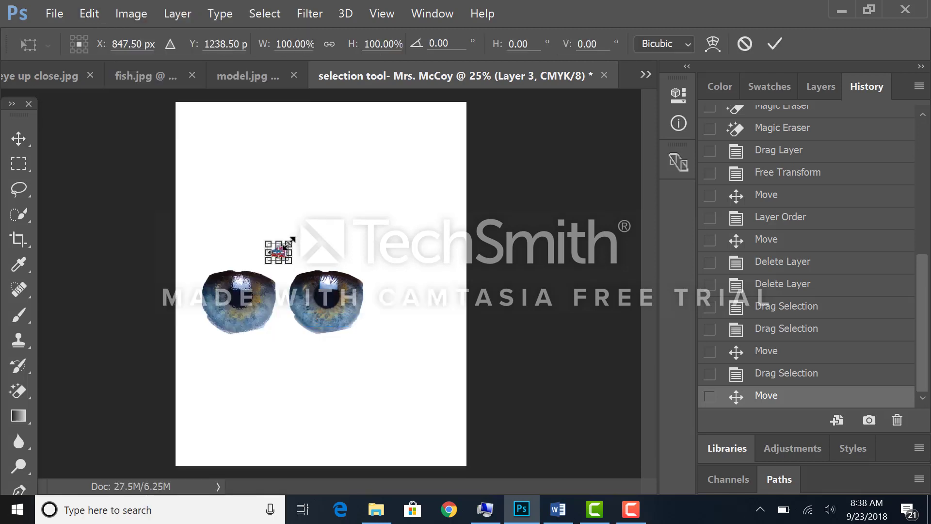
{"action": "left_click_drag", "start_coordinate": [290, 241], "coordinate": [374, 191]}
{"action": "key", "text": "Return"}
{"action": "left_click_drag", "start_coordinate": [315, 209], "coordinate": [279, 214]}
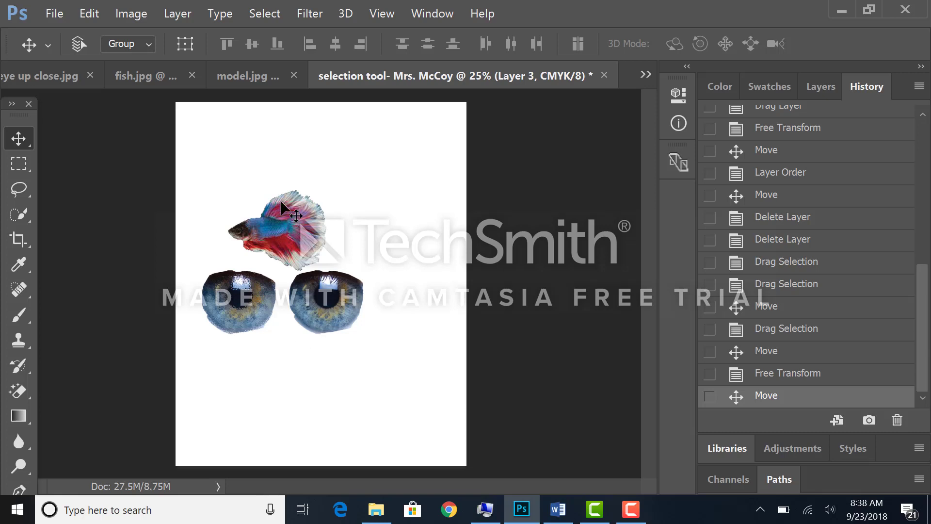
Switch to model.jpg at 300% zoom, and activate the Quick Selection tool.
{"action": "left_click", "coordinate": [230, 78]}
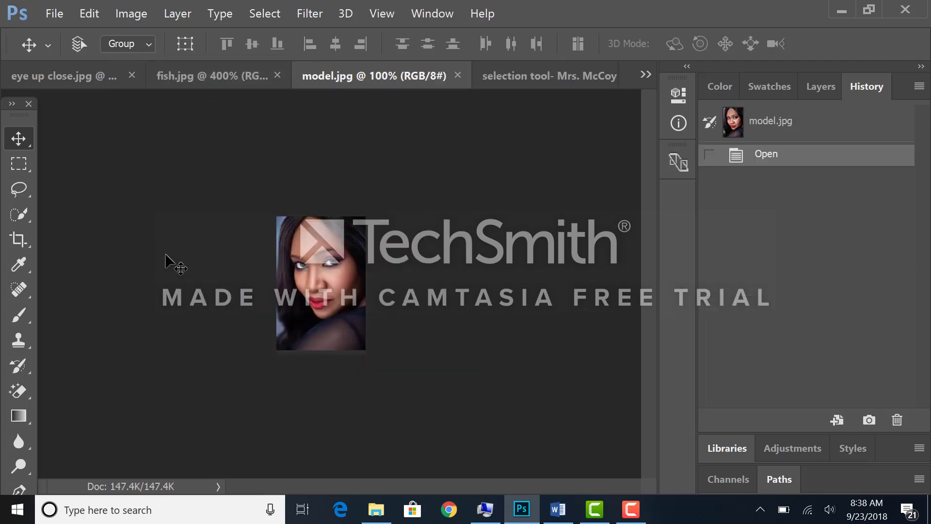
{"action": "key", "text": "ctrl+plus"}
{"action": "key", "text": "ctrl+plus"}
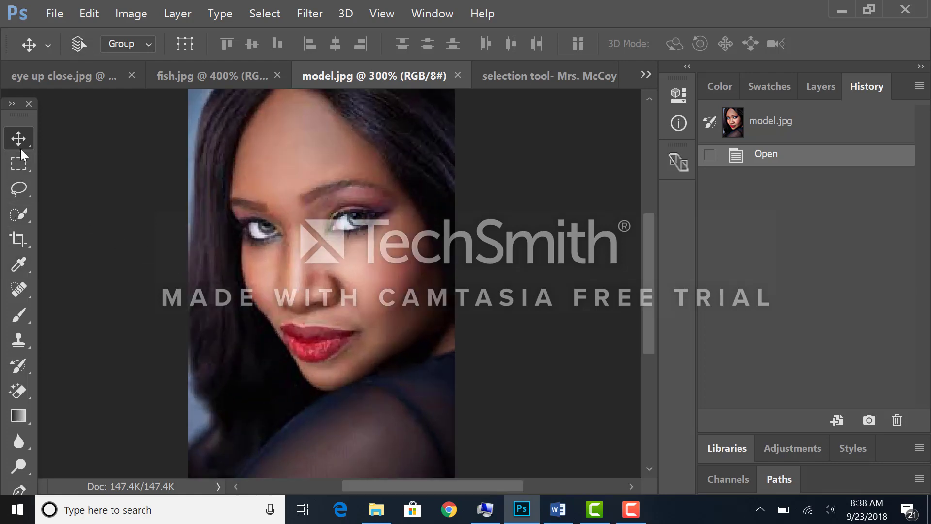
{"action": "left_click", "coordinate": [19, 214]}
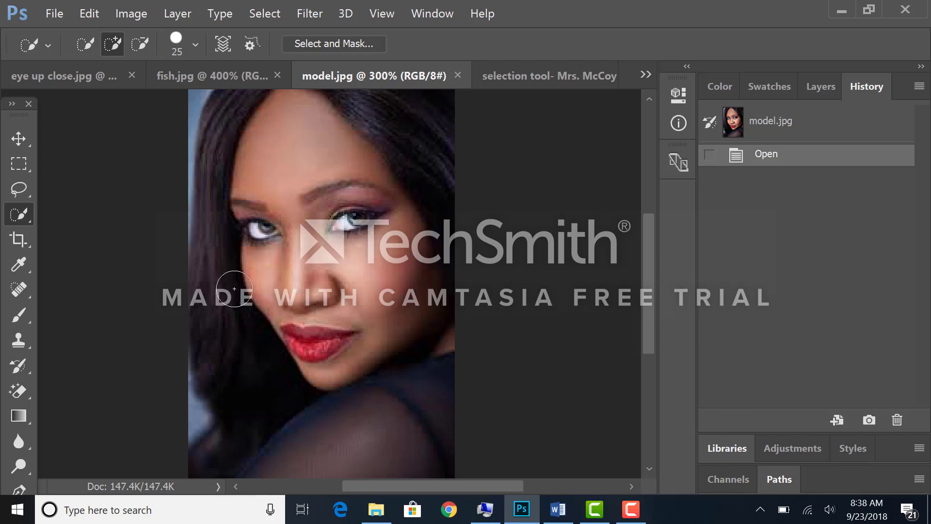
Try to build a selection of the model's face with the Quick Selection tool at 25 px, and deselect it.
{"action": "left_click", "coordinate": [297, 277]}
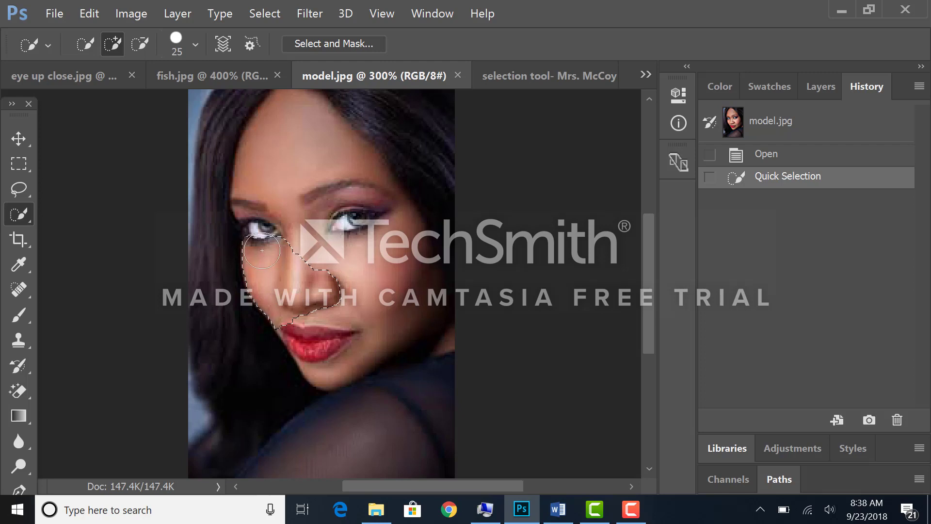
{"action": "mouse_move", "coordinate": [272, 242]}
{"action": "left_mouse_down"}
{"action": "mouse_move", "coordinate": [335, 250]}
{"action": "mouse_move", "coordinate": [325, 257]}
{"action": "left_mouse_up"}
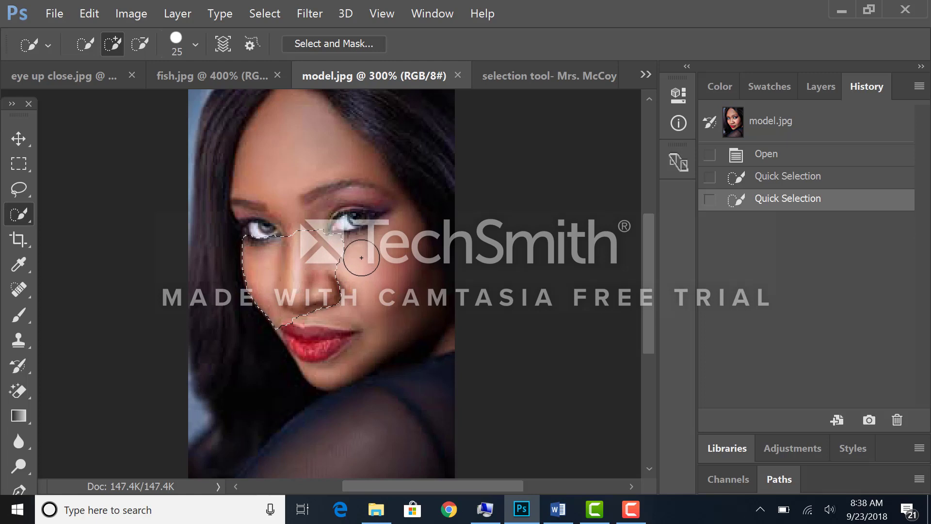
{"action": "left_click_drag", "start_coordinate": [361, 258], "coordinate": [364, 245]}
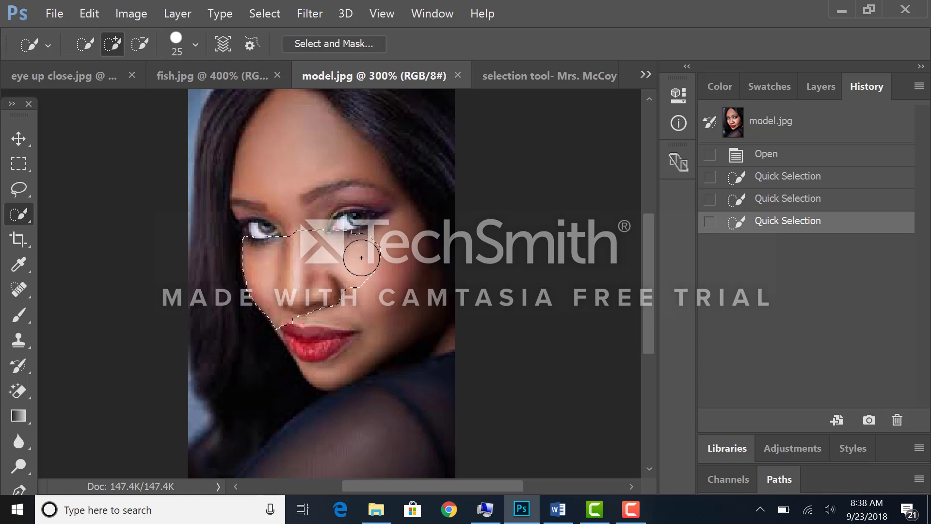
{"action": "left_click_drag", "start_coordinate": [388, 293], "coordinate": [410, 272]}
{"action": "left_click", "coordinate": [396, 330]}
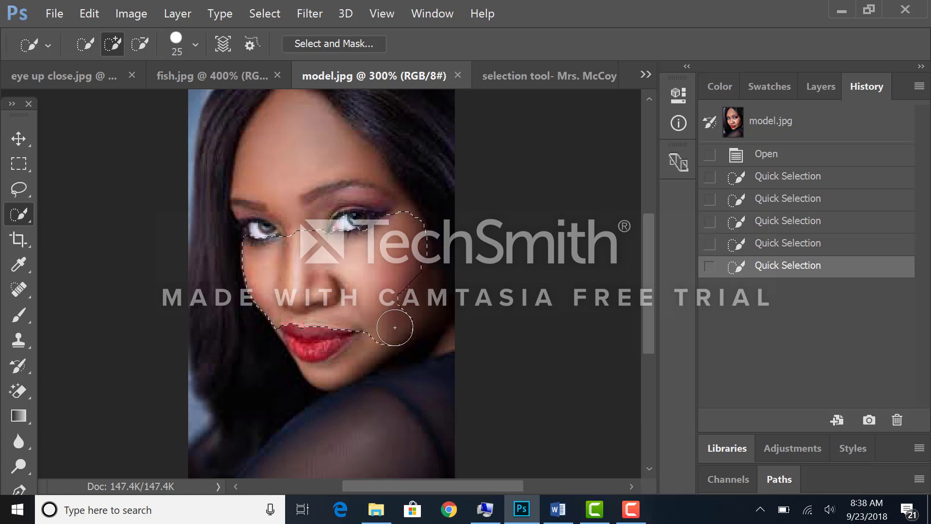
{"action": "left_click_drag", "start_coordinate": [354, 360], "coordinate": [343, 377]}
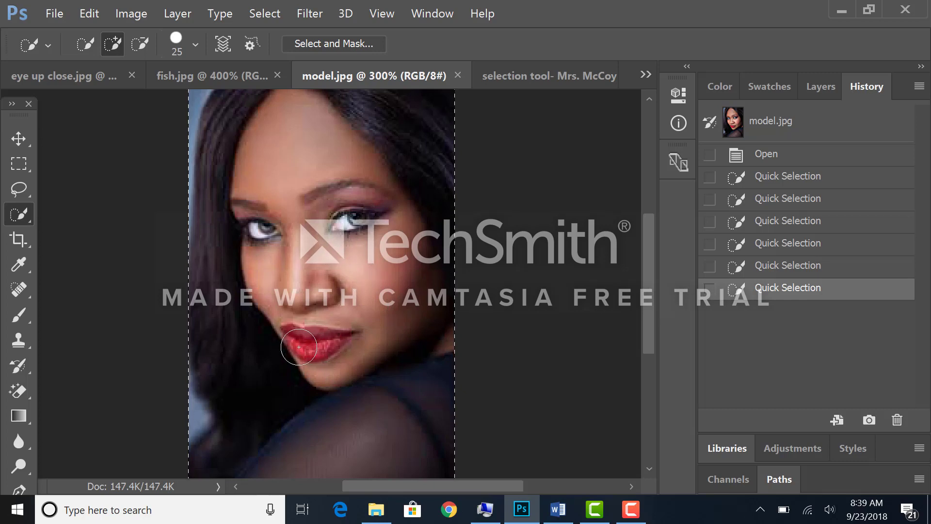
{"action": "key", "text": "ctrl+d"}
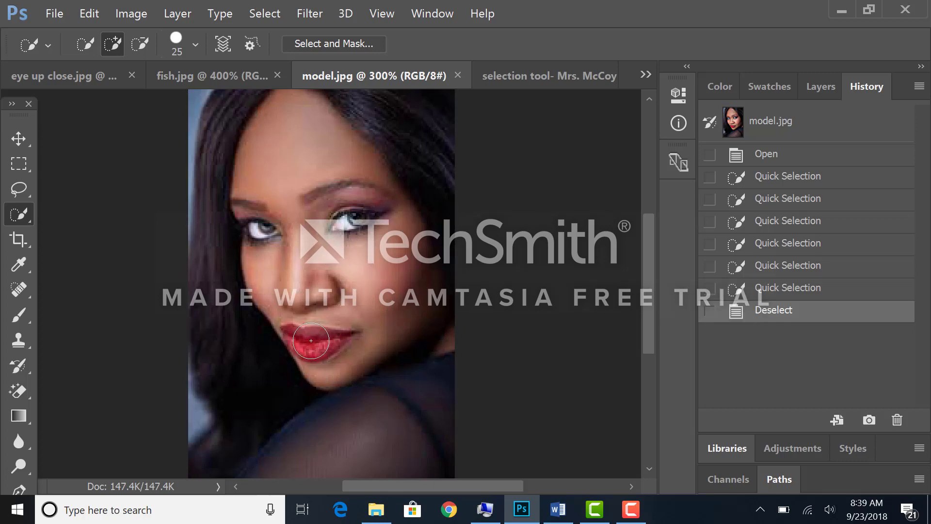
Select the model's red lips with the Quick Selection tool, and set the brush size to 13 px.
{"action": "left_click", "coordinate": [311, 342]}
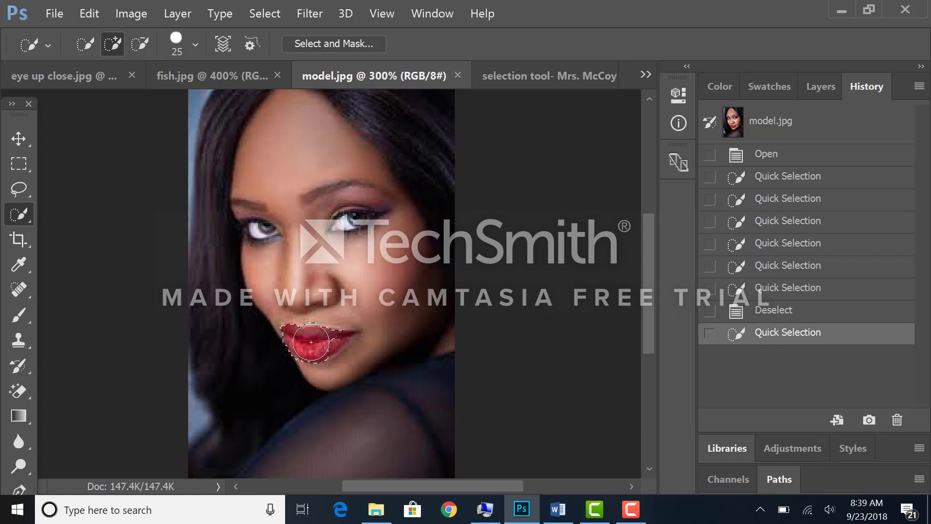
{"action": "left_click", "coordinate": [335, 346]}
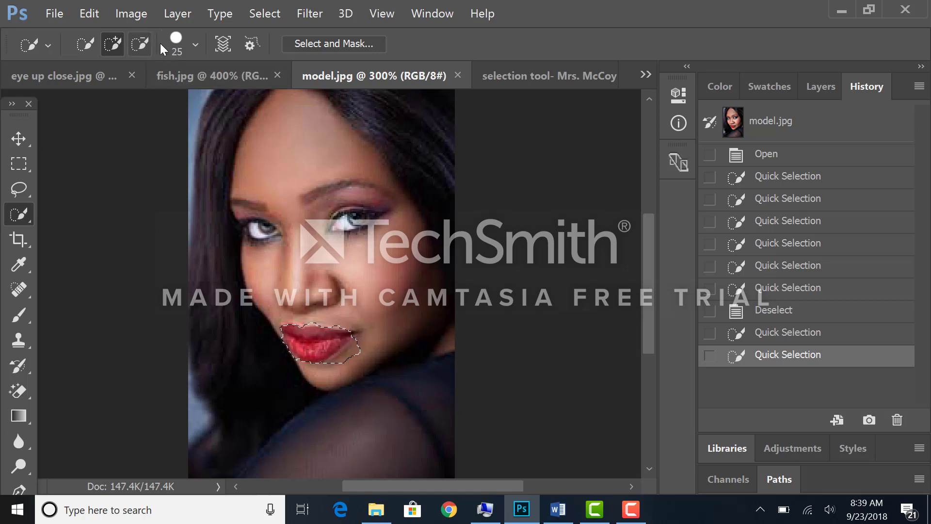
{"action": "left_click", "coordinate": [195, 45]}
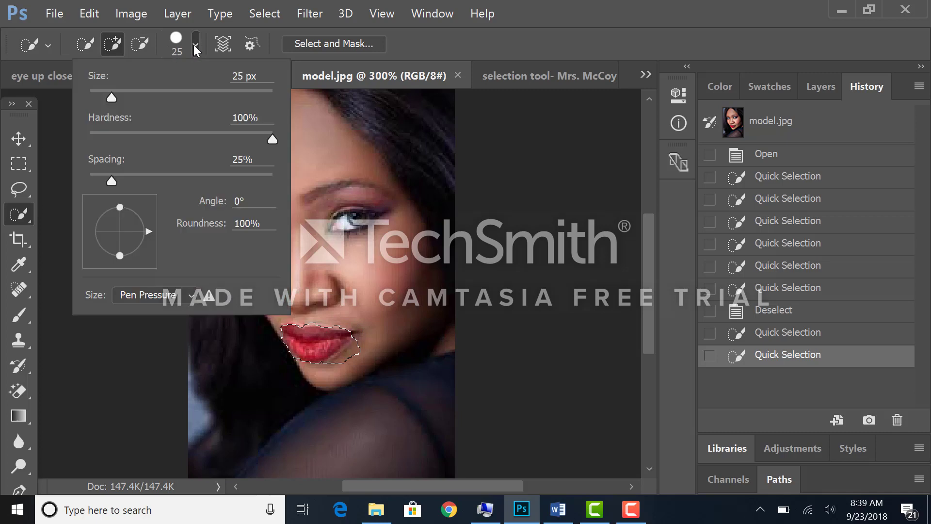
{"action": "left_click", "coordinate": [101, 91]}
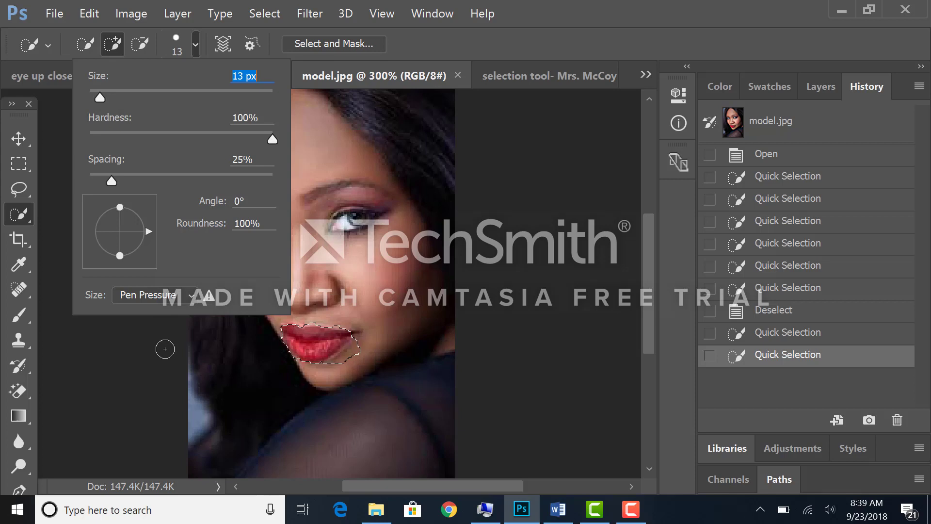
Clear the loose lip selection and reselect only the model's red lips with the Quick Selection tool at 13 px.
{"action": "key", "text": "ctrl+d"}
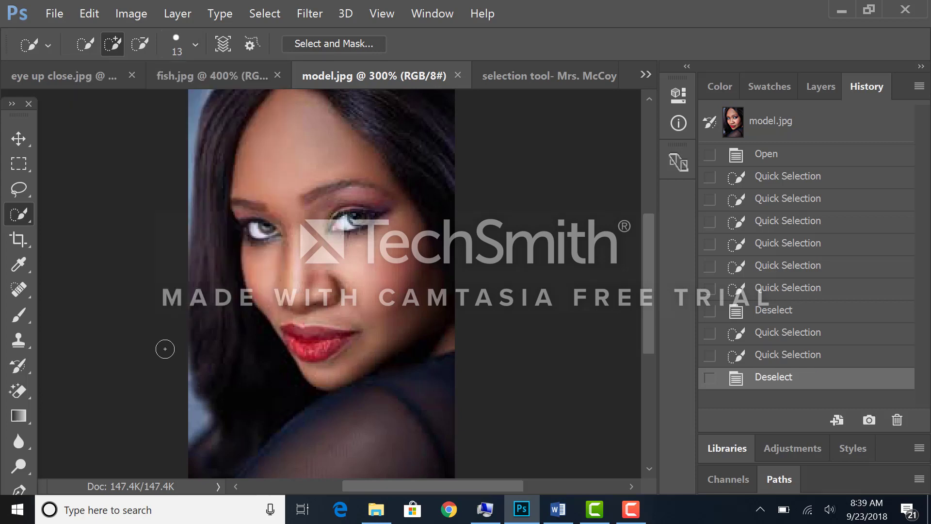
{"action": "left_click", "coordinate": [307, 342]}
{"action": "left_click", "coordinate": [334, 340]}
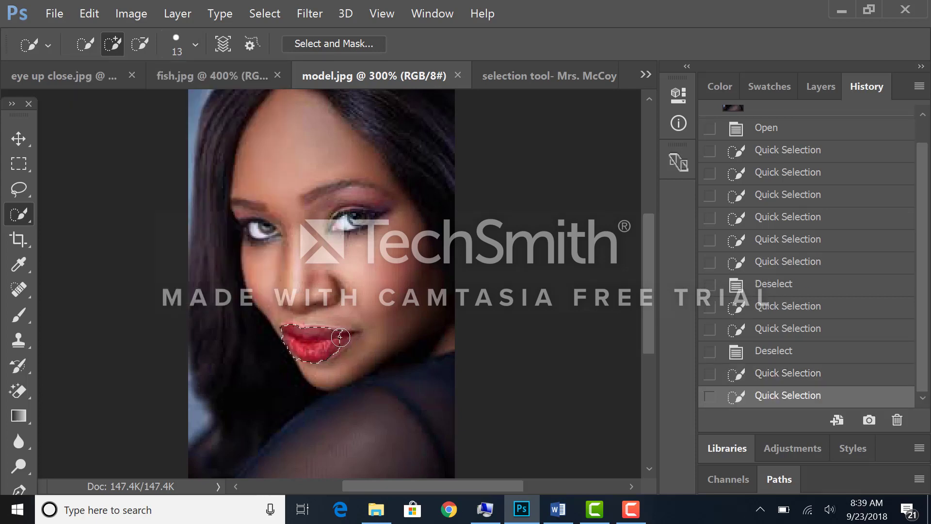
{"action": "left_click", "coordinate": [341, 336]}
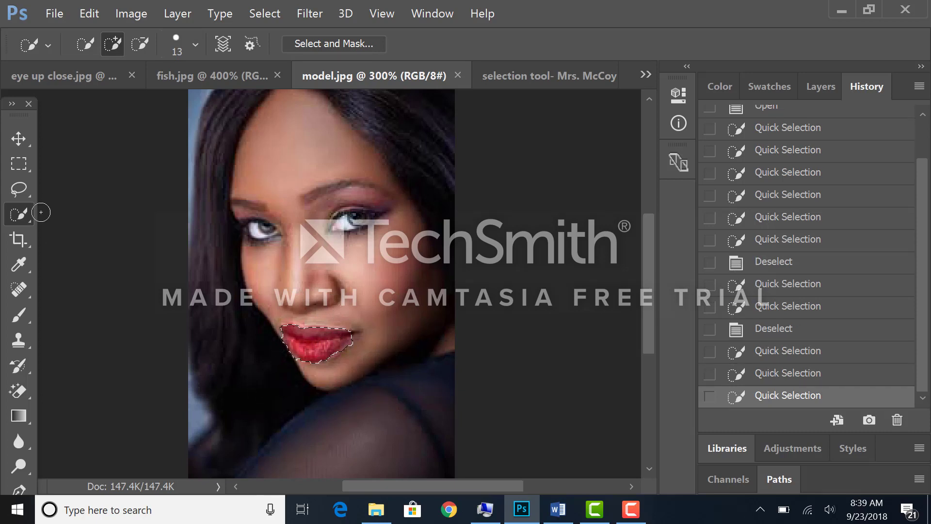
Copy the selected lips into the selection tool document, and scale them to about 1862% above and to the right of the fish.
{"action": "left_click", "coordinate": [18, 139]}
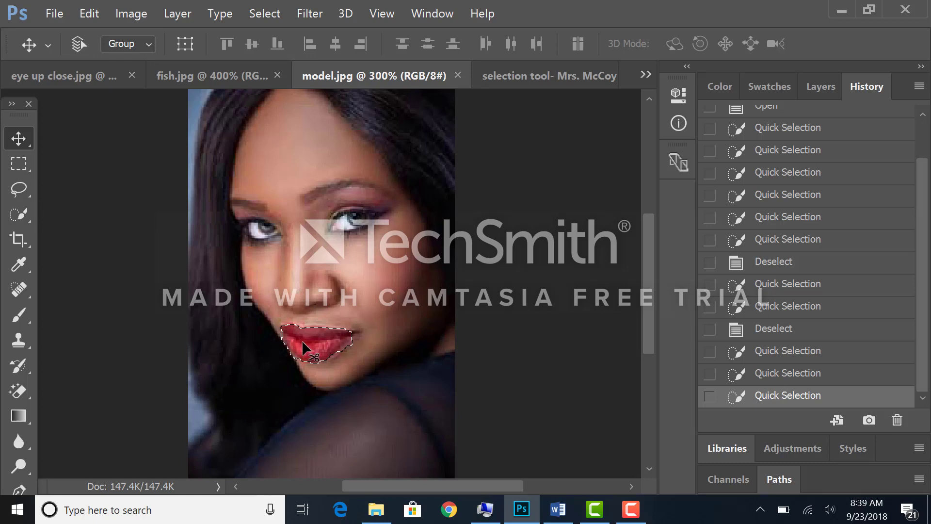
{"action": "left_click_drag", "start_coordinate": [304, 339], "coordinate": [417, 223]}
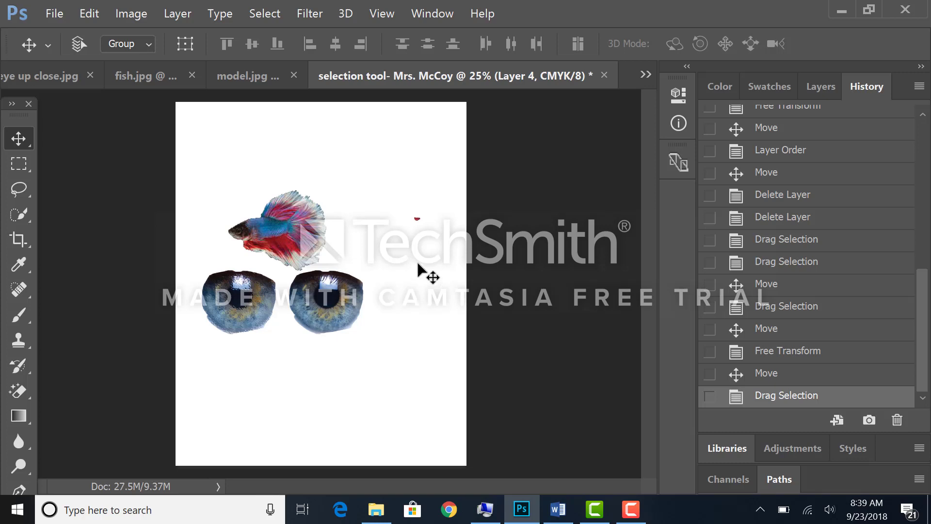
{"action": "left_click", "coordinate": [93, 19]}
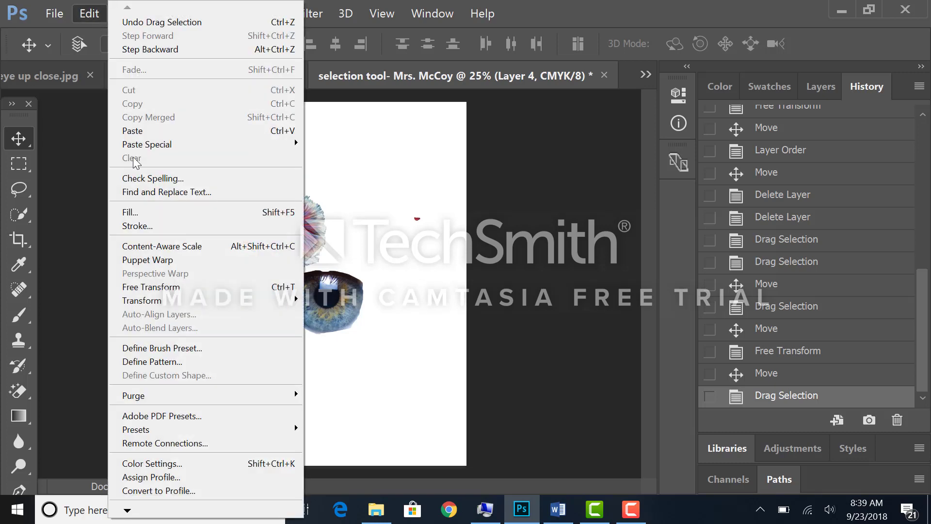
{"action": "mouse_move", "coordinate": [144, 304]}
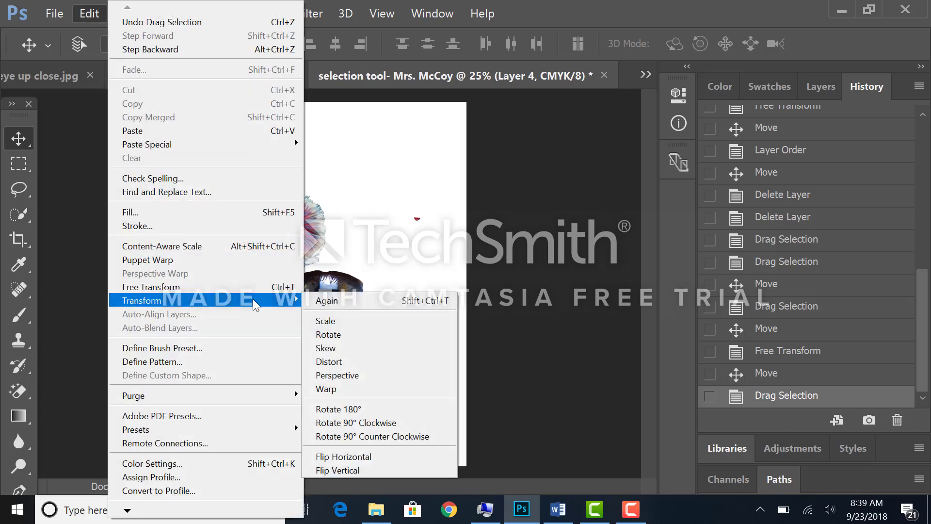
{"action": "left_click", "coordinate": [320, 318]}
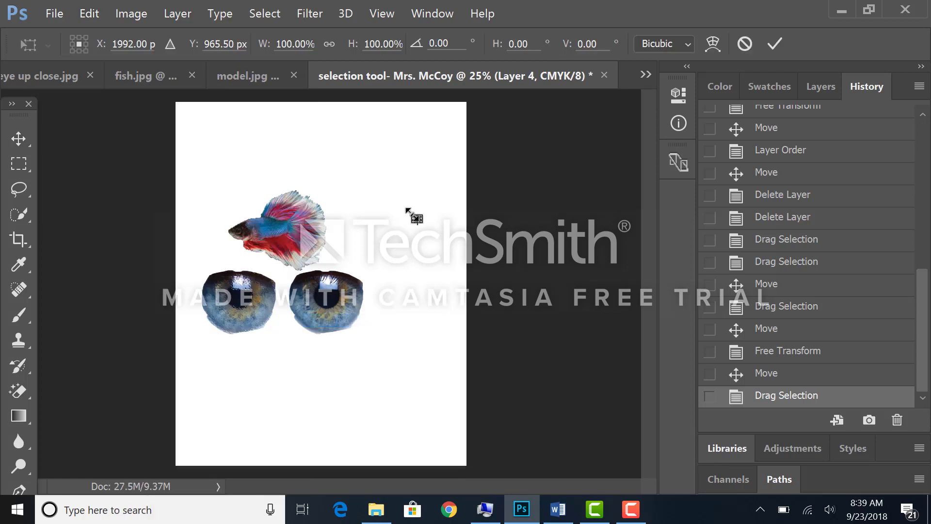
{"action": "left_click_drag", "start_coordinate": [407, 211], "coordinate": [304, 151]}
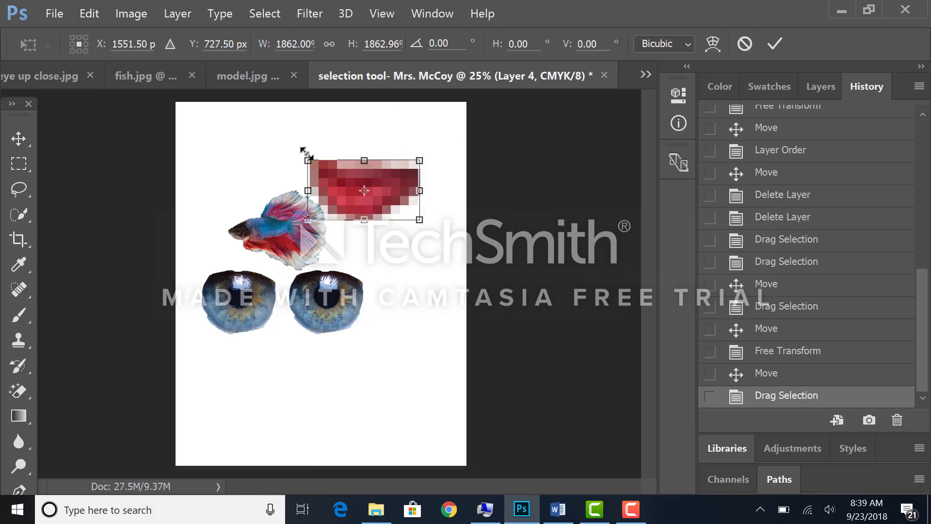
{"action": "key", "text": "Return"}
{"action": "left_click_drag", "start_coordinate": [379, 191], "coordinate": [379, 192]}
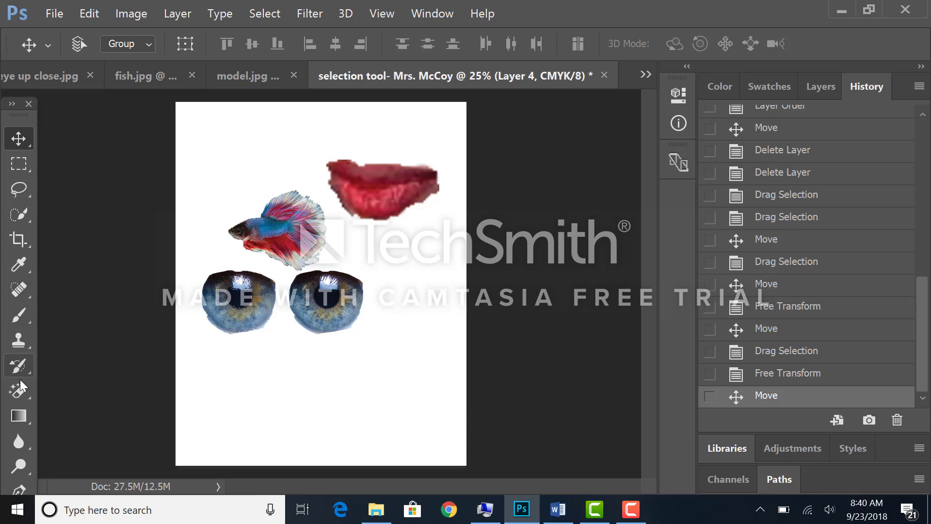
Deselect the fish in fish.jpg, and copy the whole image into the empty lower-right area of the selection tool document.
{"action": "left_click", "coordinate": [30, 392]}
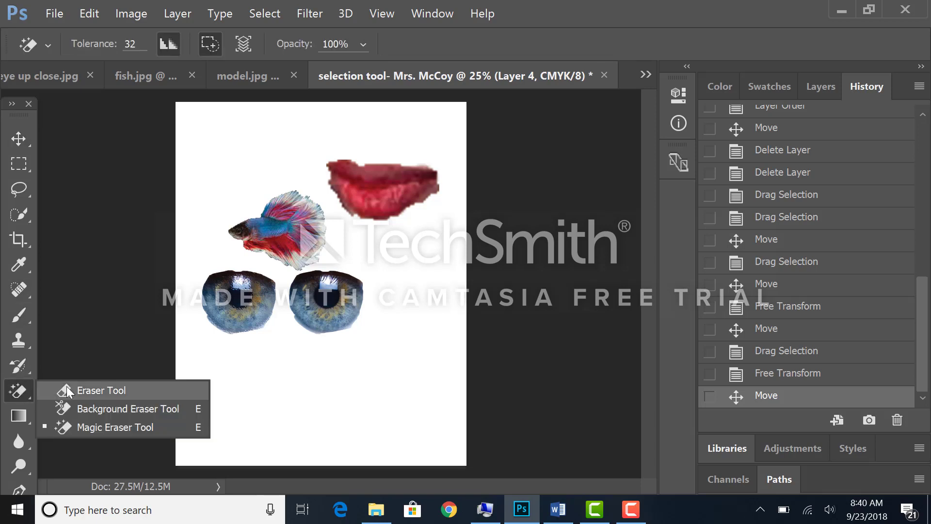
{"action": "left_click", "coordinate": [81, 410]}
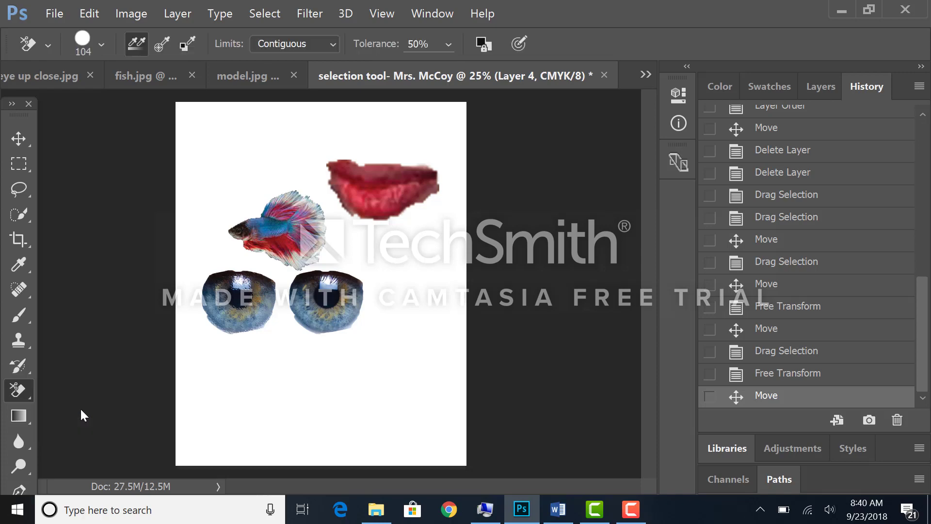
{"action": "left_click", "coordinate": [154, 78]}
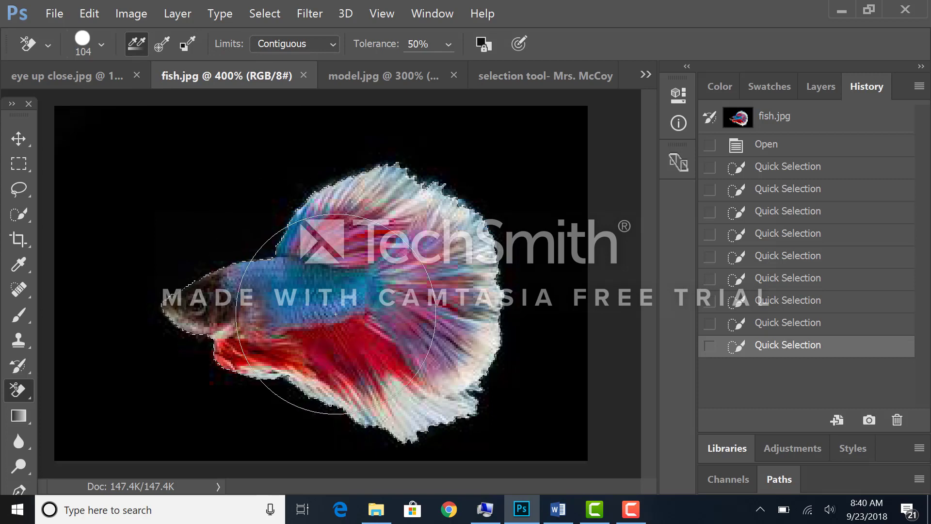
{"action": "key", "text": "ctrl+d"}
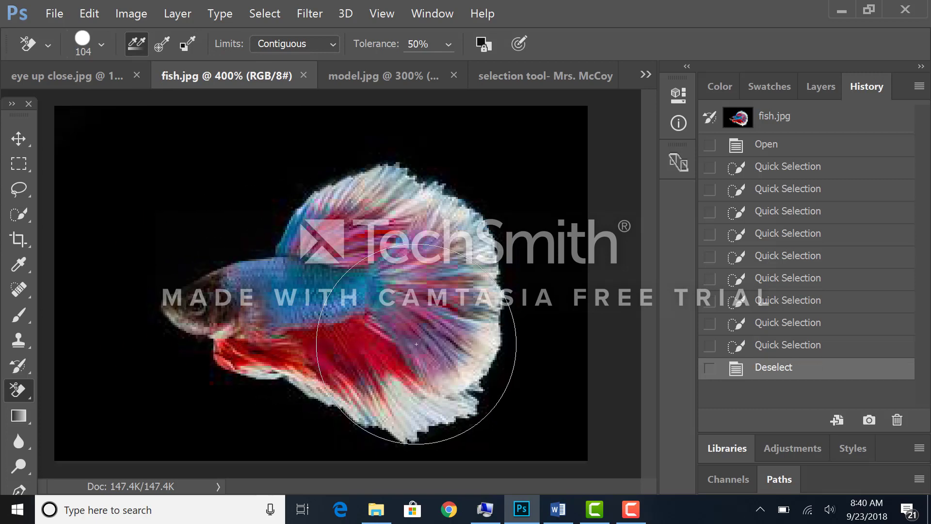
{"action": "left_click", "coordinate": [18, 139]}
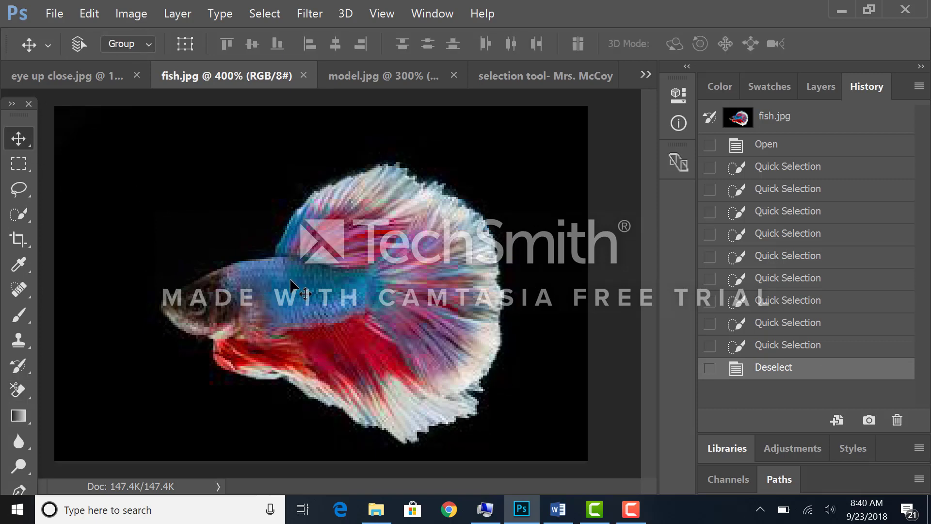
{"action": "left_click_drag", "start_coordinate": [436, 172], "coordinate": [406, 360]}
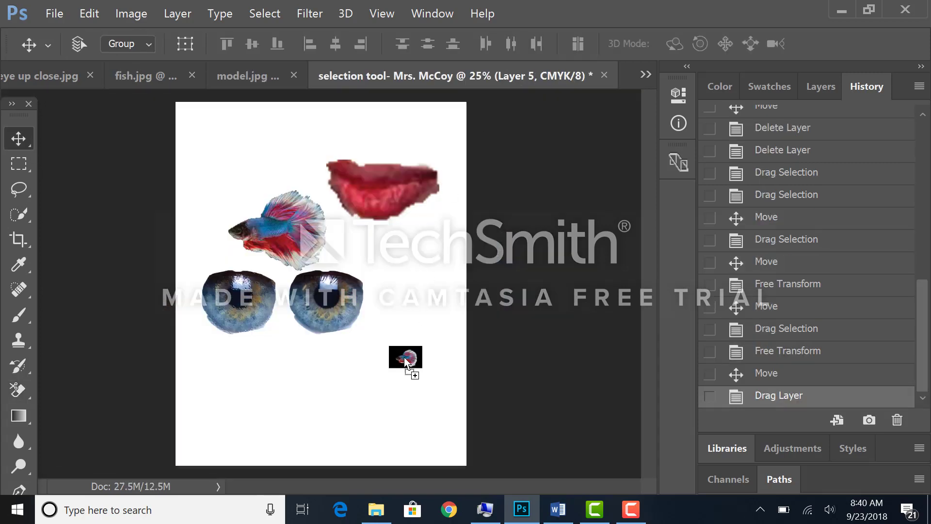
Hide Layer 4, Layer 3, Layer 2 and Layer 1, leaving the copied fish image and the background visible.
{"action": "left_click", "coordinate": [815, 86]}
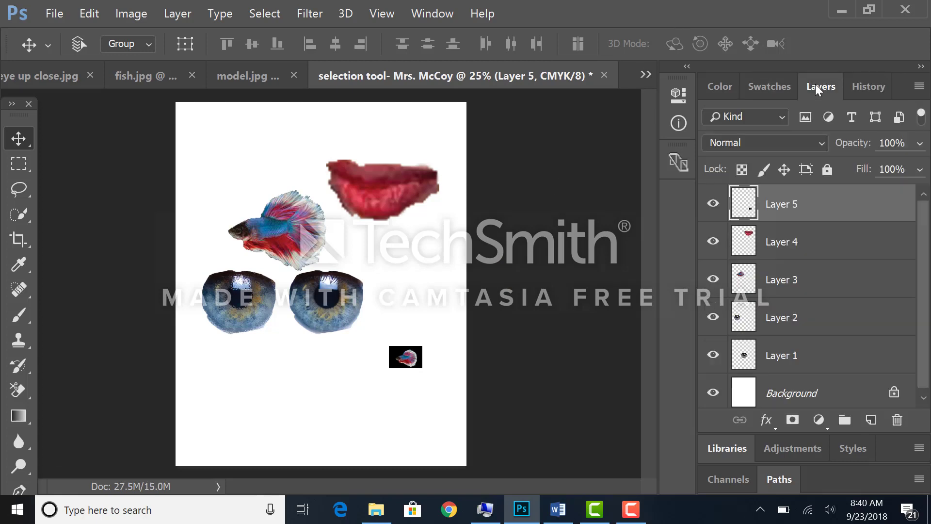
{"action": "left_click", "coordinate": [713, 243]}
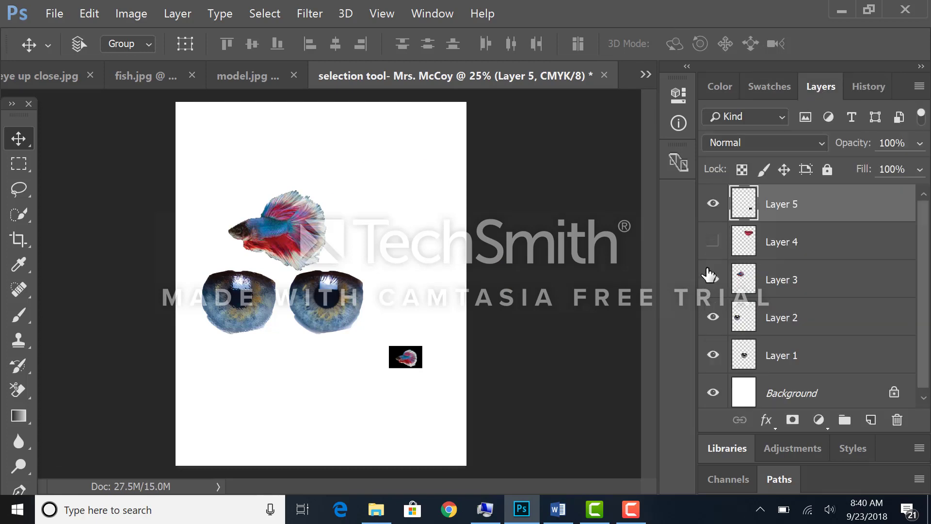
{"action": "left_click", "coordinate": [713, 279]}
{"action": "left_click", "coordinate": [711, 330]}
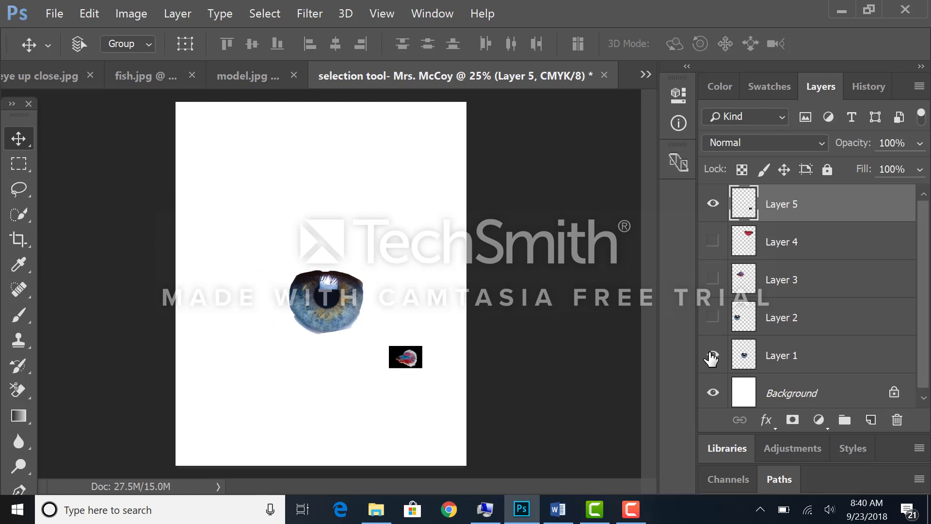
{"action": "left_click", "coordinate": [712, 355]}
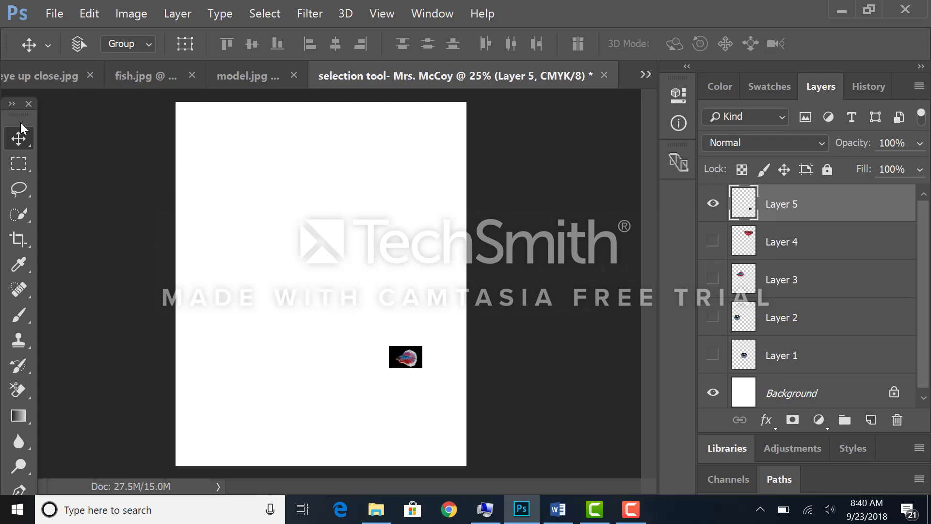
Scale the copied fish image to about 657%, and position it near the middle of the page.
{"action": "left_click_drag", "start_coordinate": [404, 363], "coordinate": [297, 282]}
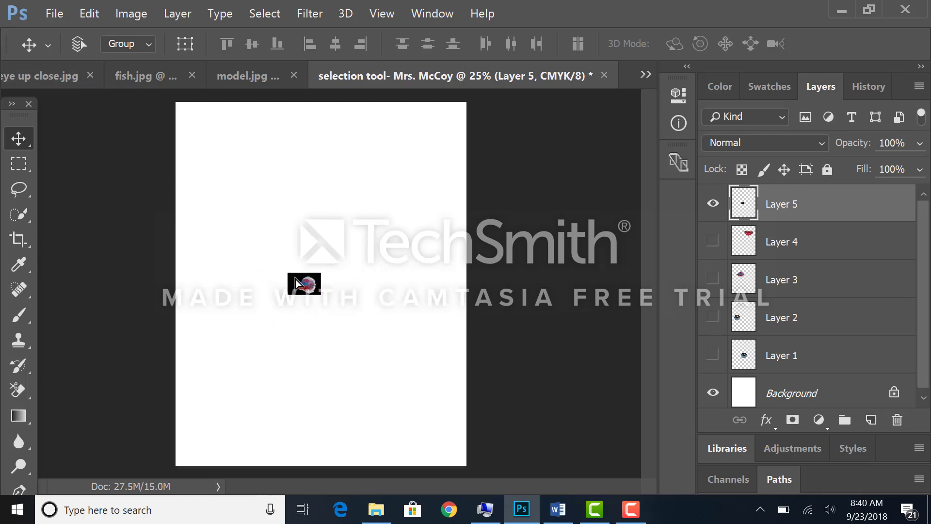
{"action": "left_click", "coordinate": [89, 13]}
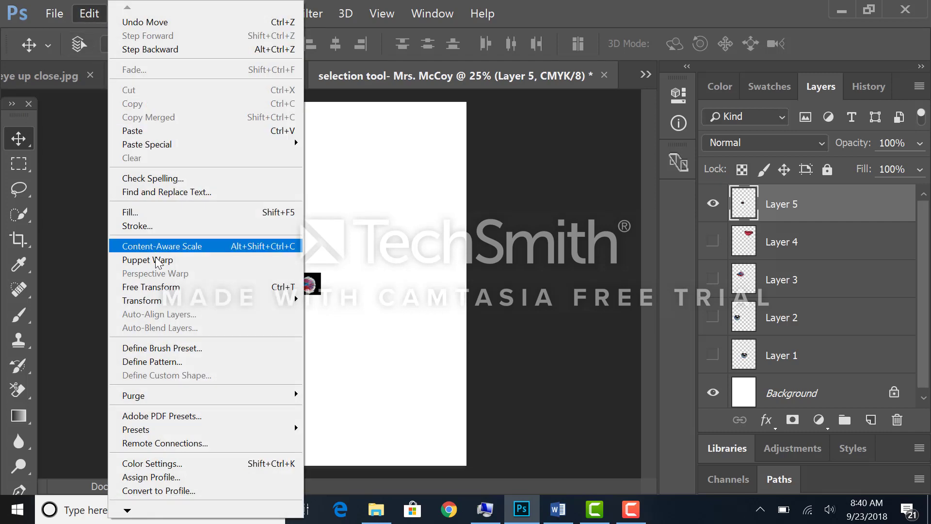
{"action": "mouse_move", "coordinate": [161, 297]}
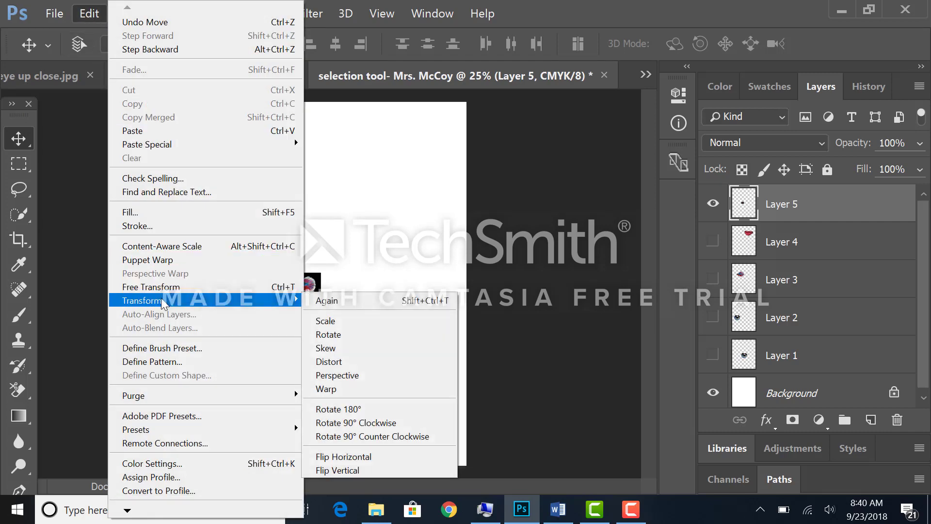
{"action": "left_click", "coordinate": [325, 321]}
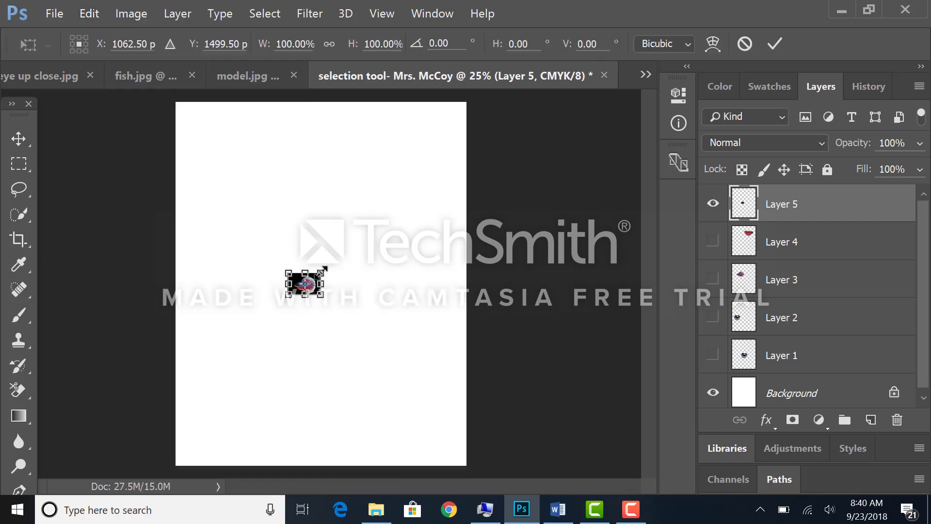
{"action": "left_click_drag", "start_coordinate": [323, 268], "coordinate": [413, 212]}
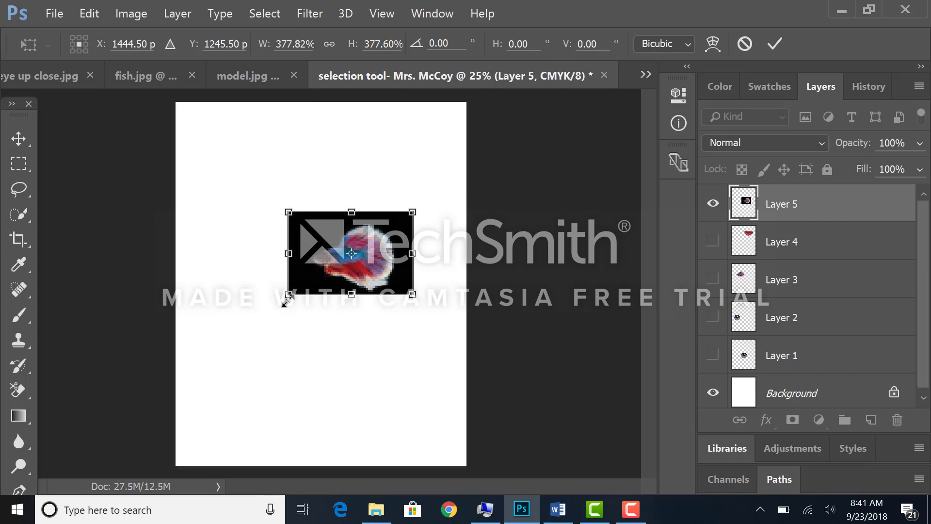
{"action": "left_click_drag", "start_coordinate": [287, 301], "coordinate": [198, 369]}
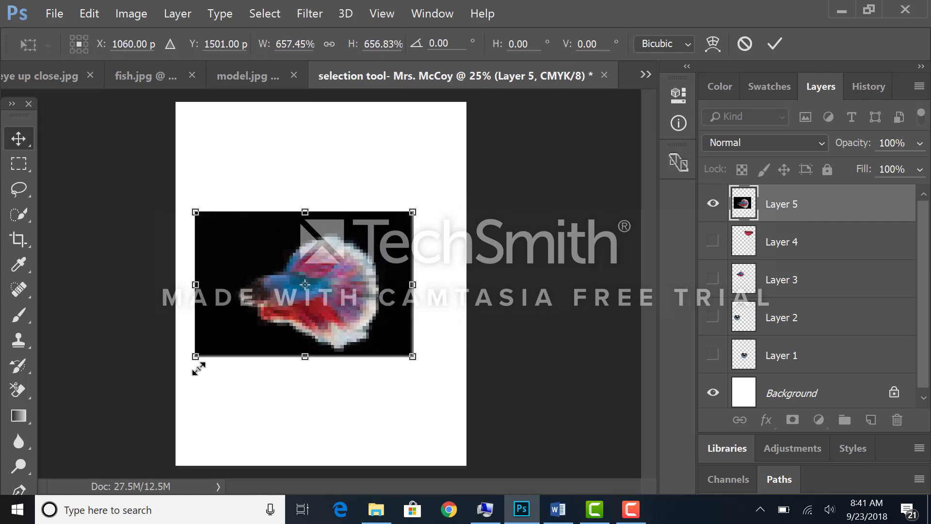
{"action": "key", "text": "Return"}
{"action": "left_click_drag", "start_coordinate": [273, 290], "coordinate": [290, 275]}
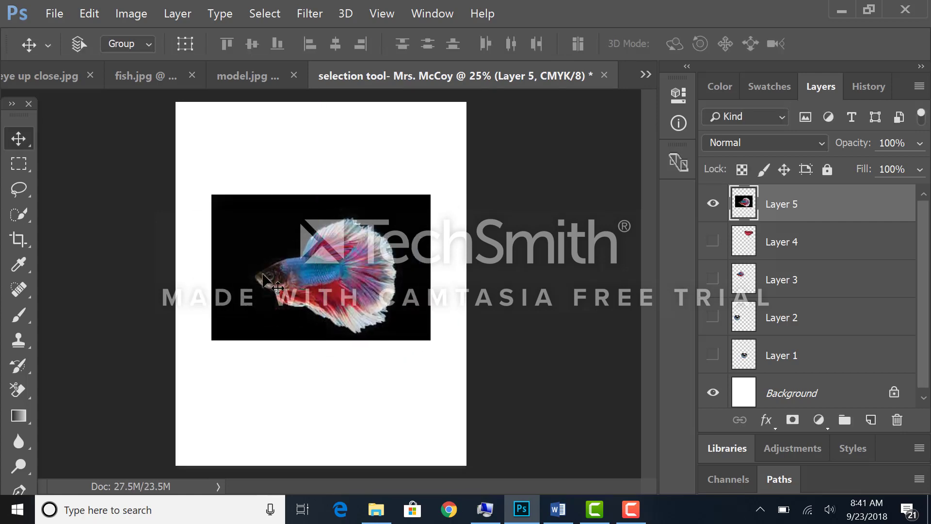
Erase two round spots from the black area above the fish's head with the Background Eraser at 104 px.
{"action": "key", "text": "ctrl+plus"}
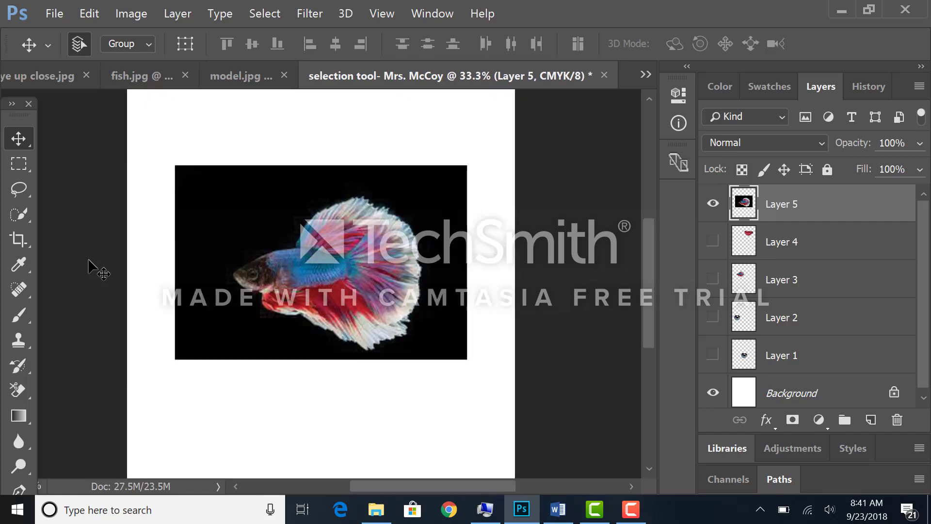
{"action": "key", "text": "ctrl+plus"}
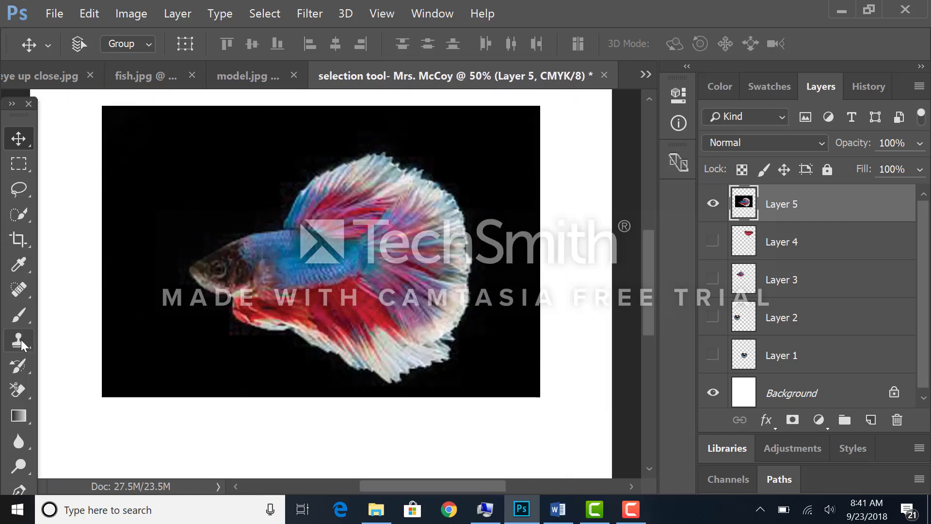
{"action": "left_click", "coordinate": [27, 395]}
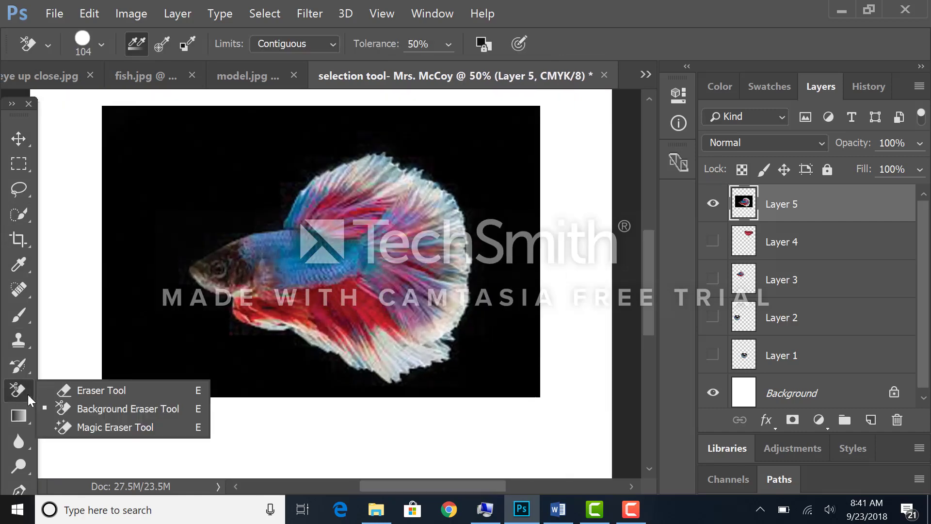
{"action": "left_click", "coordinate": [91, 408]}
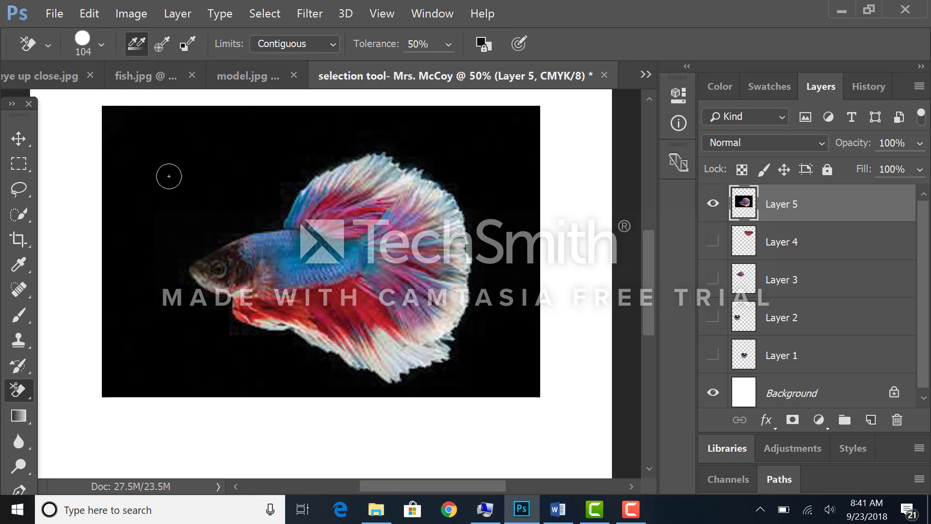
{"action": "left_click", "coordinate": [173, 156]}
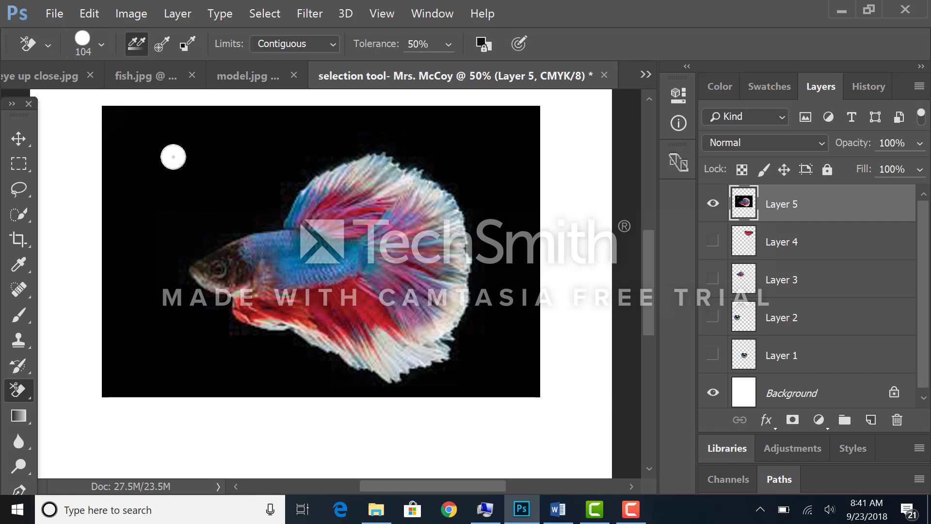
{"action": "left_click", "coordinate": [139, 145]}
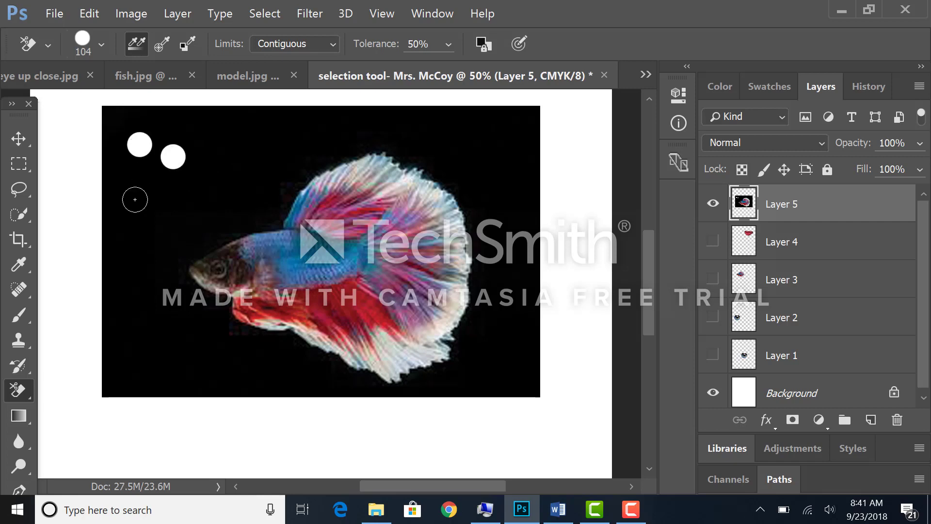
Set the Background Eraser's brush size to 5000 px.
{"action": "left_click", "coordinate": [103, 45]}
{"action": "left_click_drag", "start_coordinate": [124, 96], "coordinate": [213, 102]}
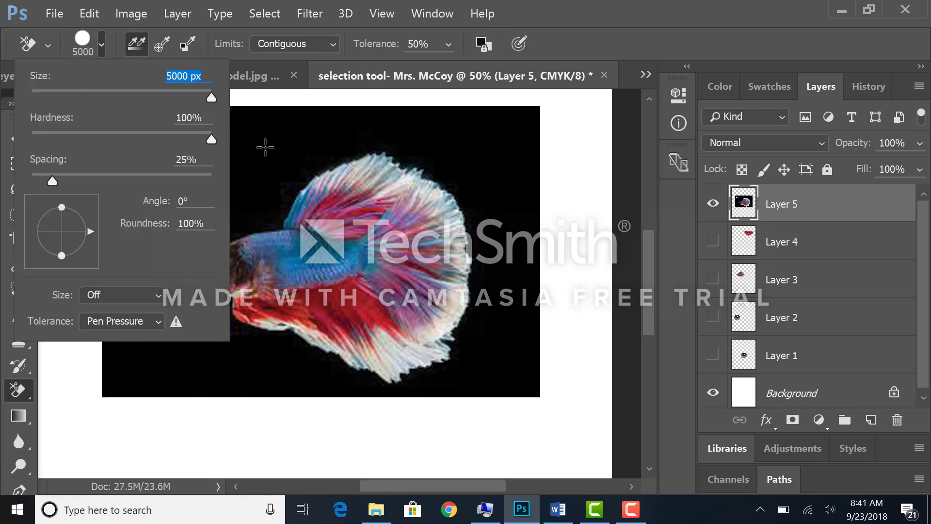
{"action": "left_click", "coordinate": [250, 120]}
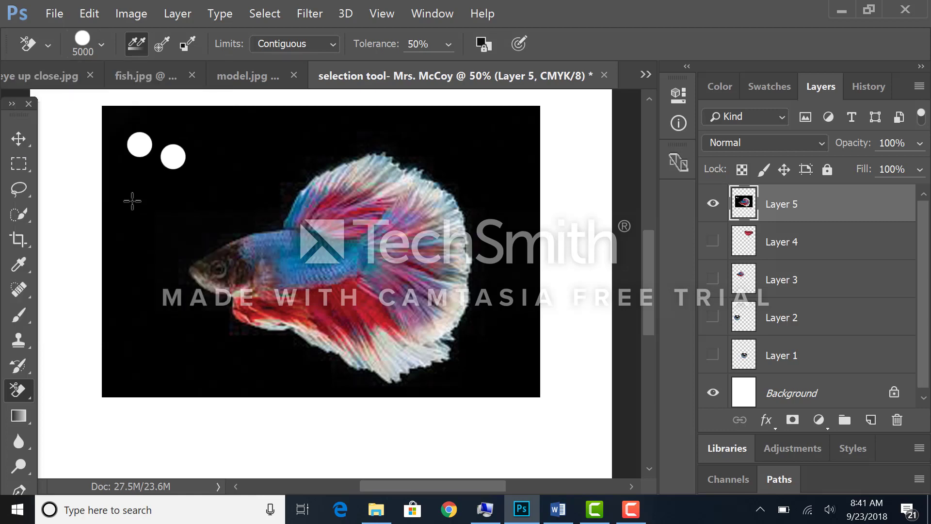
Erase the black background around the fish with the 5000 px Background Eraser, and reduce the brush size to 36 px.
{"action": "left_click", "coordinate": [132, 206]}
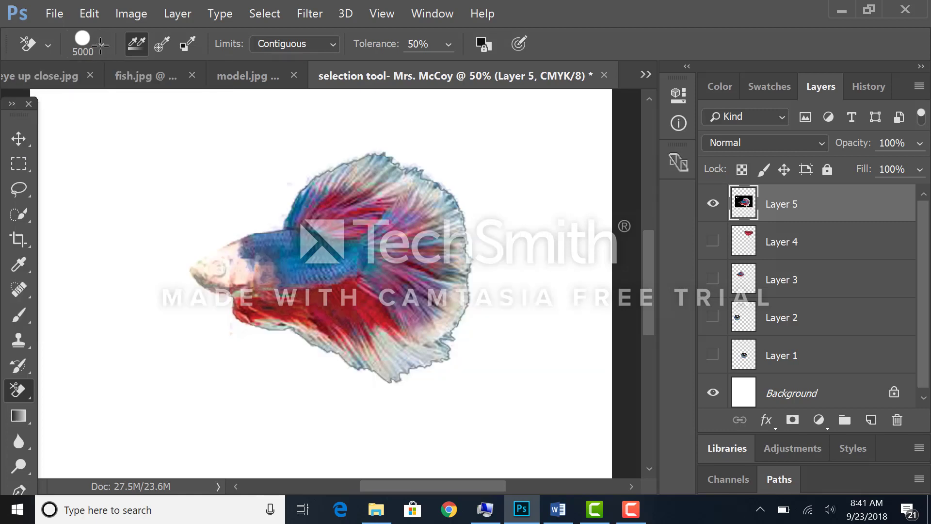
{"action": "right_click", "coordinate": [181, 321]}
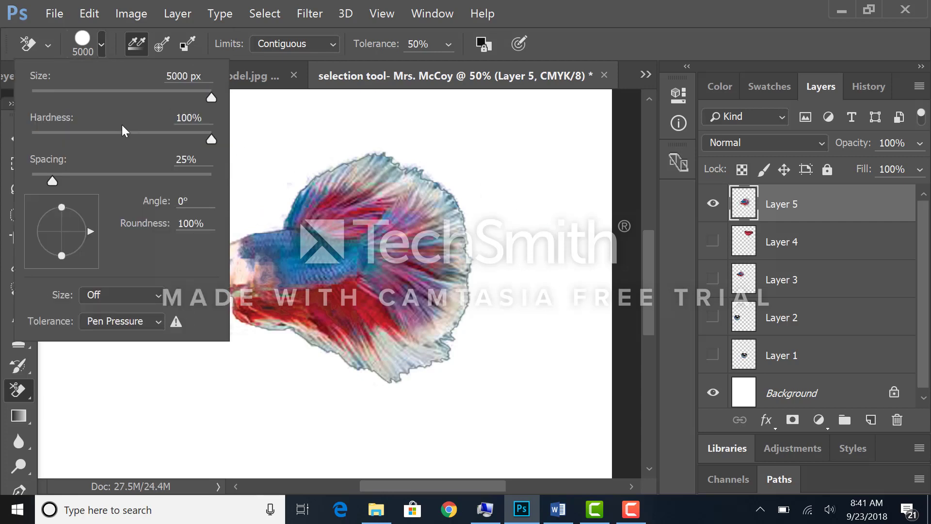
{"action": "left_click", "coordinate": [95, 91]}
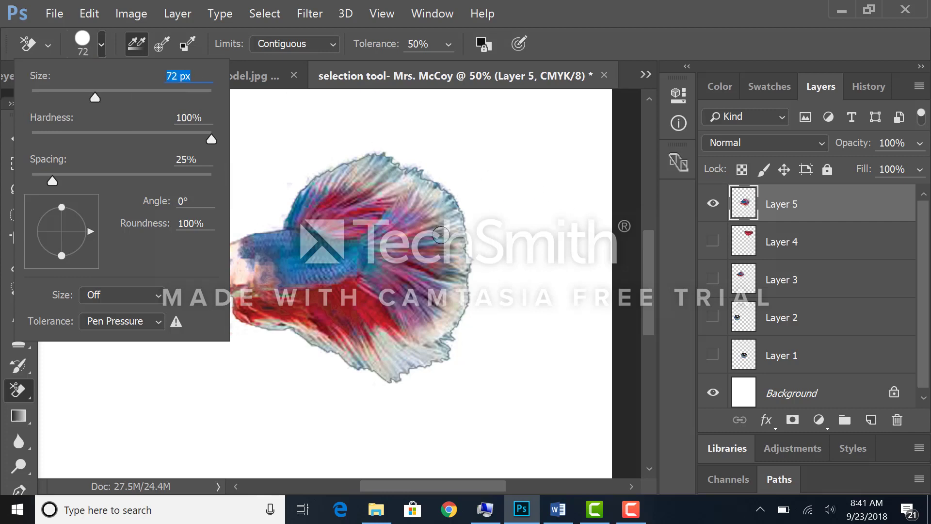
{"action": "left_click", "coordinate": [64, 93]}
Revert the image to its state before the Background Eraser strokes, and erase one 36 px spot from the black area.
{"action": "left_click", "coordinate": [867, 88]}
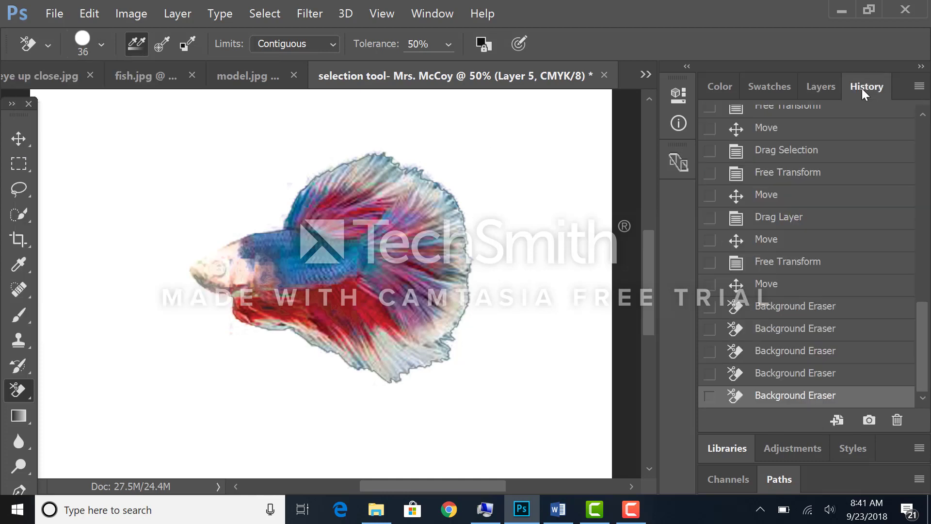
{"action": "left_click", "coordinate": [767, 285]}
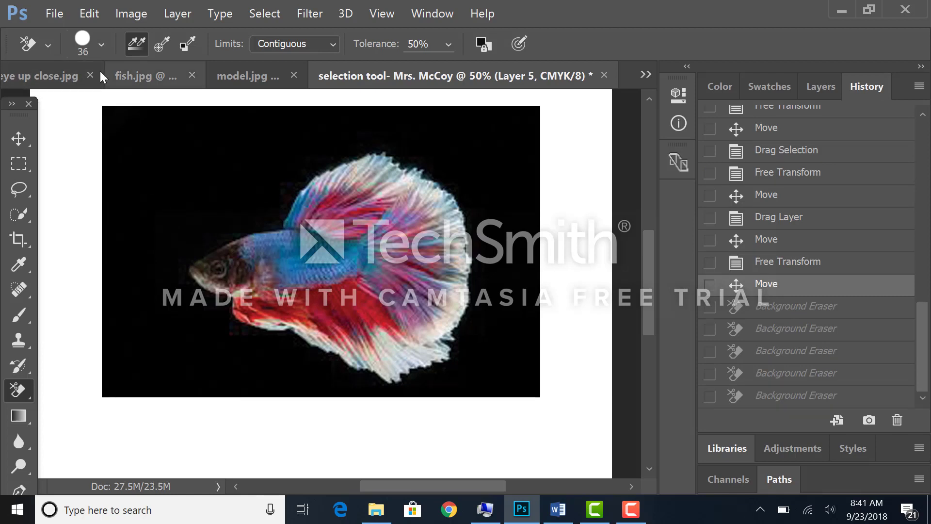
{"action": "left_click", "coordinate": [130, 153]}
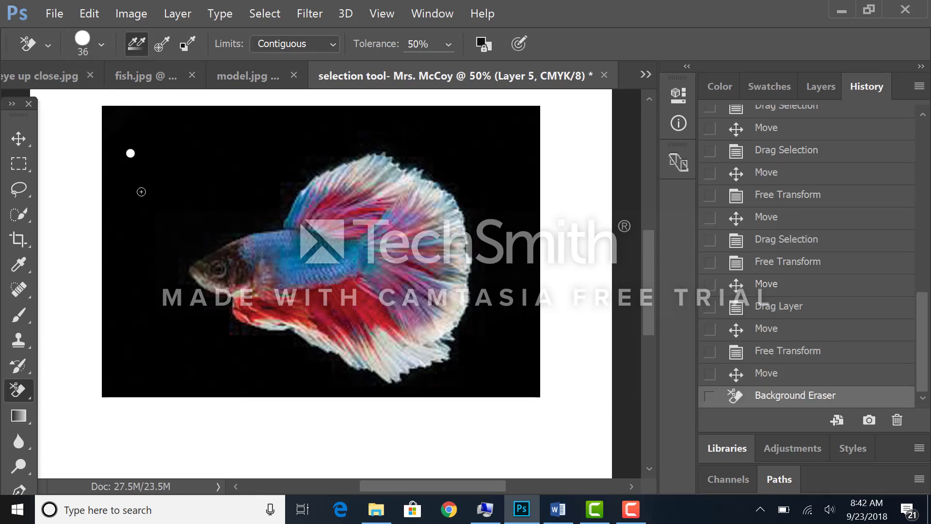
Set the Background Eraser to 66 px and erase one spot beside the front edge of the fish's upper fin.
{"action": "right_click", "coordinate": [201, 224]}
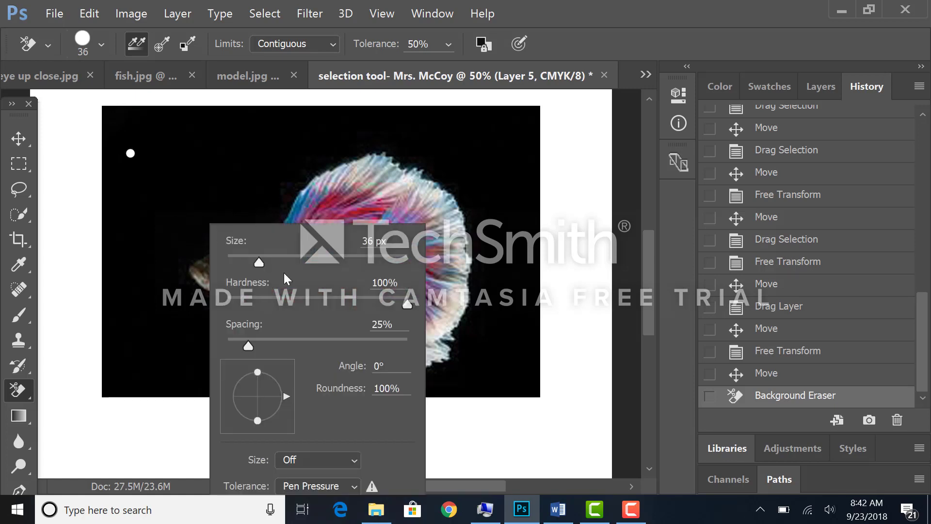
{"action": "left_click_drag", "start_coordinate": [284, 257], "coordinate": [286, 256]}
{"action": "left_click", "coordinate": [282, 197]}
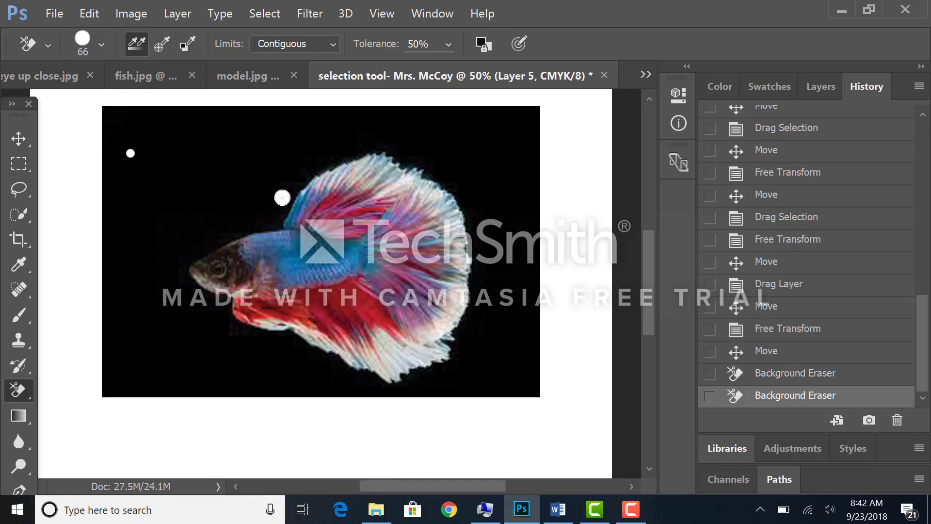
Set the Background Eraser to 106 px and erase spots from the black area along the fish's head and back.
{"action": "right_click", "coordinate": [282, 197]}
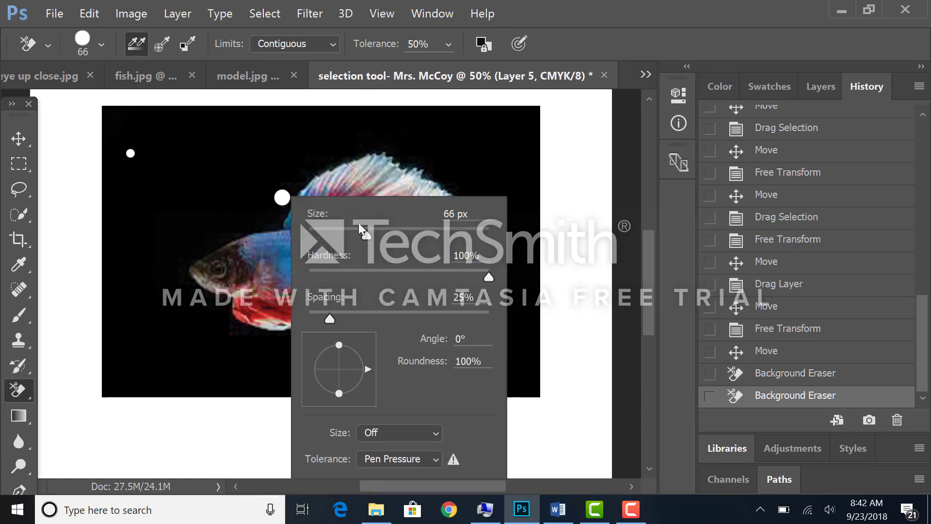
{"action": "left_click", "coordinate": [403, 228]}
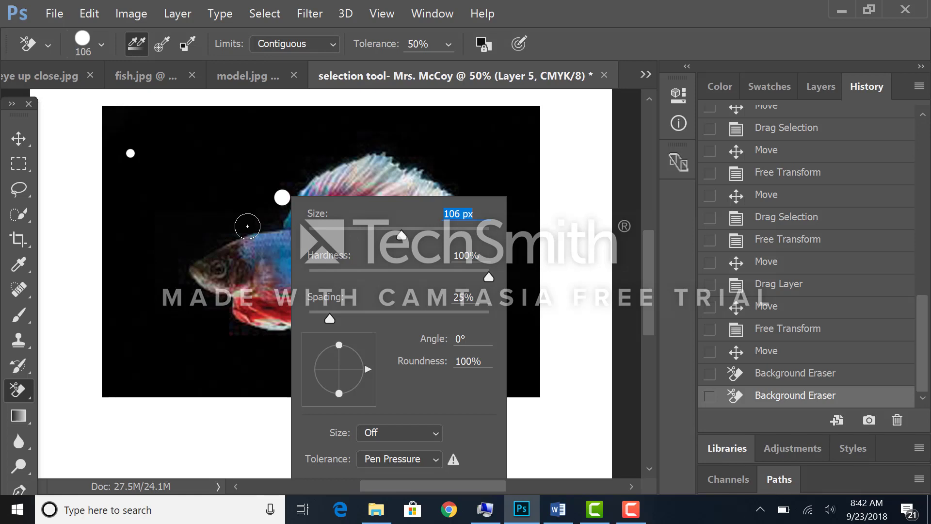
{"action": "left_click", "coordinate": [248, 226]}
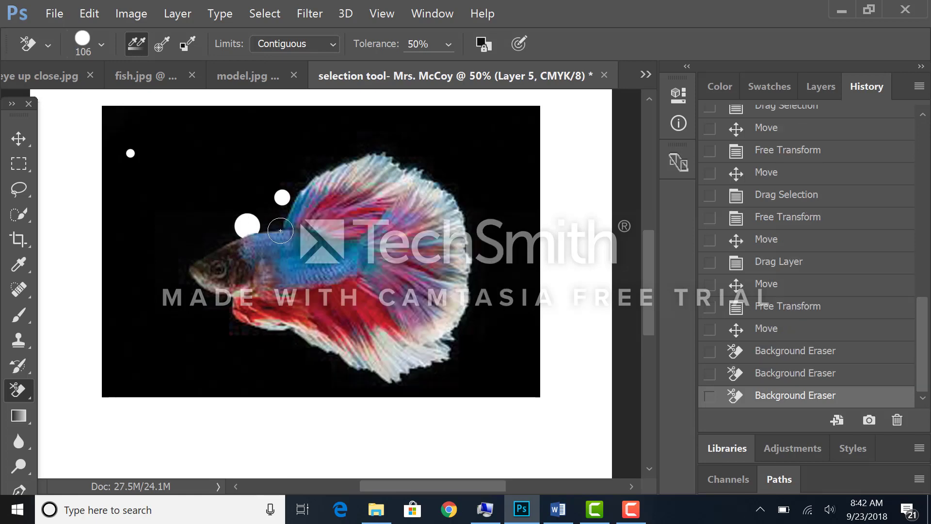
{"action": "left_click", "coordinate": [267, 231]}
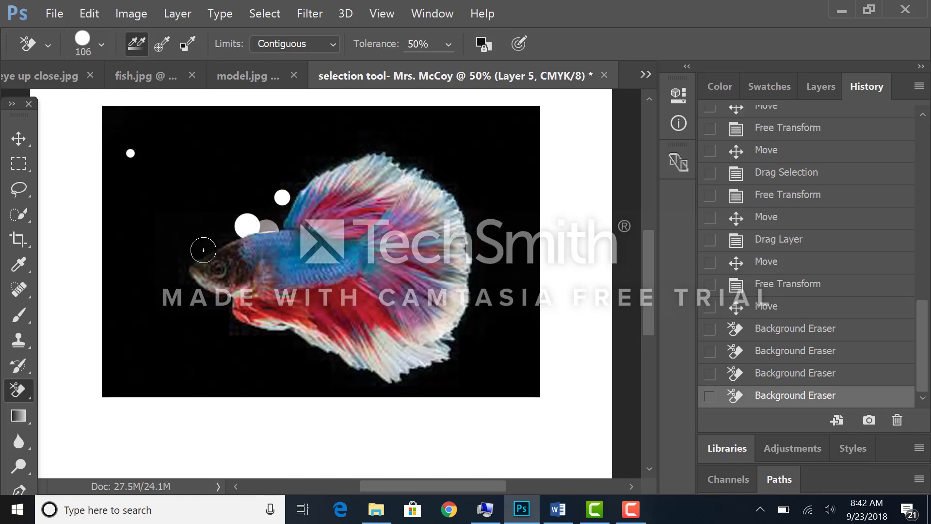
{"action": "left_click", "coordinate": [226, 238]}
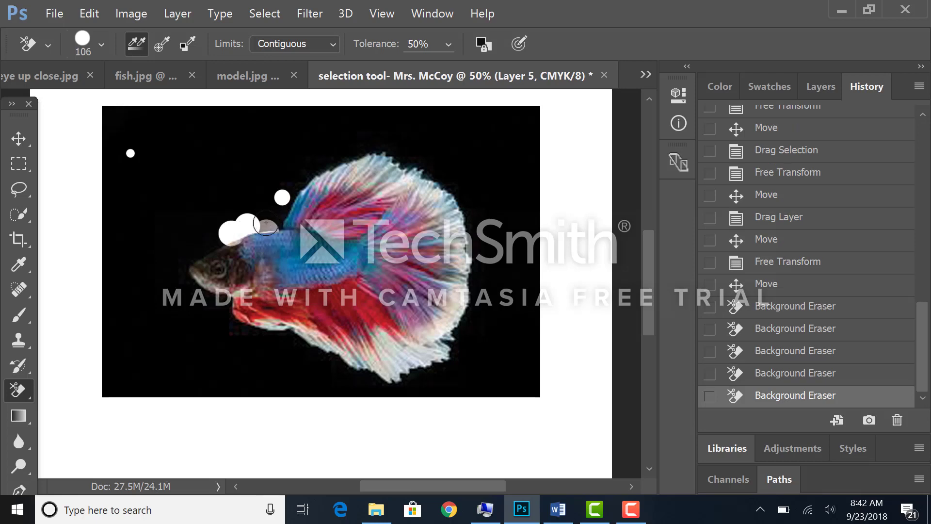
{"action": "left_click", "coordinate": [259, 209]}
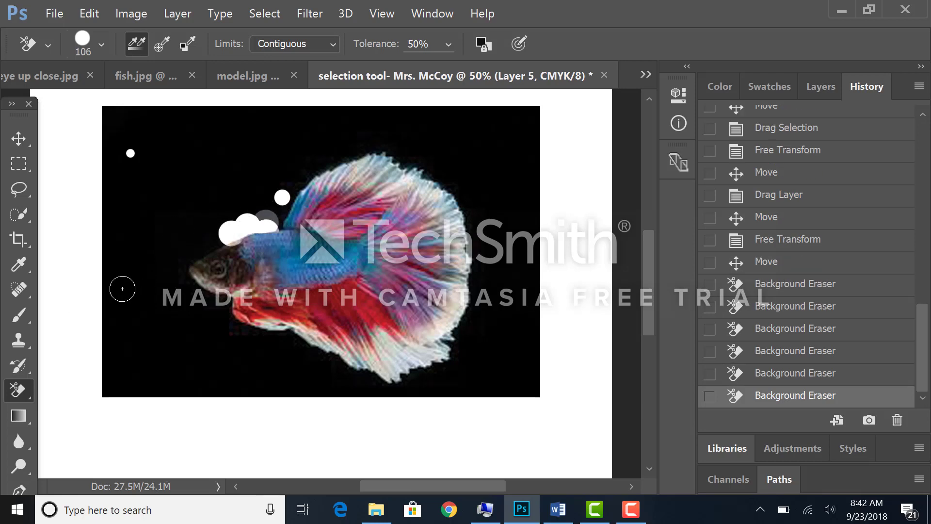
Set the Background Eraser to 169 px and erase the black area along the top edge of the fish's upper fin.
{"action": "right_click", "coordinate": [145, 235]}
{"action": "left_click", "coordinate": [294, 268]}
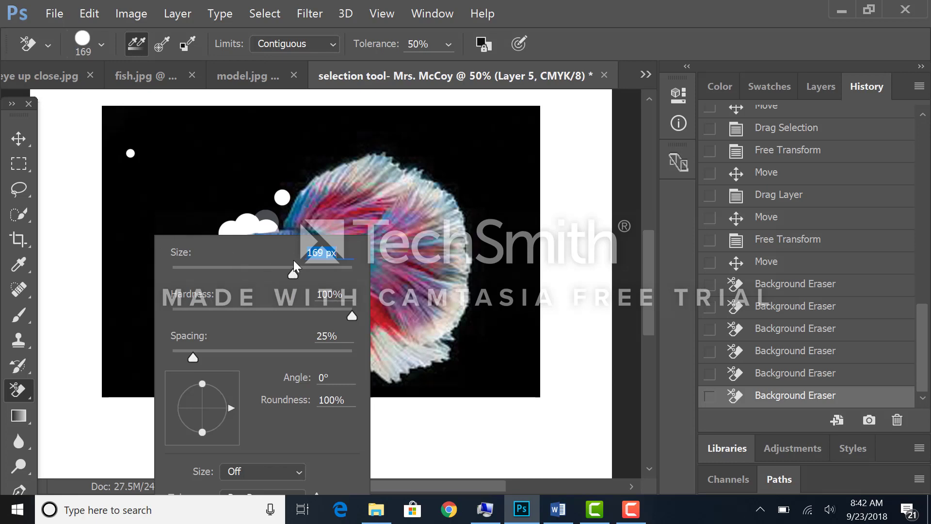
{"action": "left_click", "coordinate": [309, 166]}
{"action": "left_click", "coordinate": [365, 158]}
{"action": "left_click", "coordinate": [339, 154]}
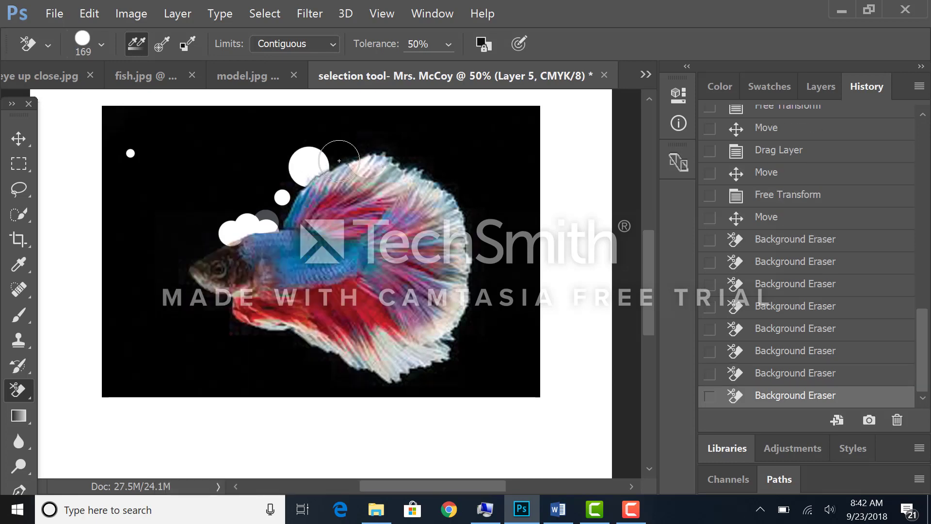
{"action": "left_click", "coordinate": [389, 147]}
{"action": "left_click", "coordinate": [358, 139]}
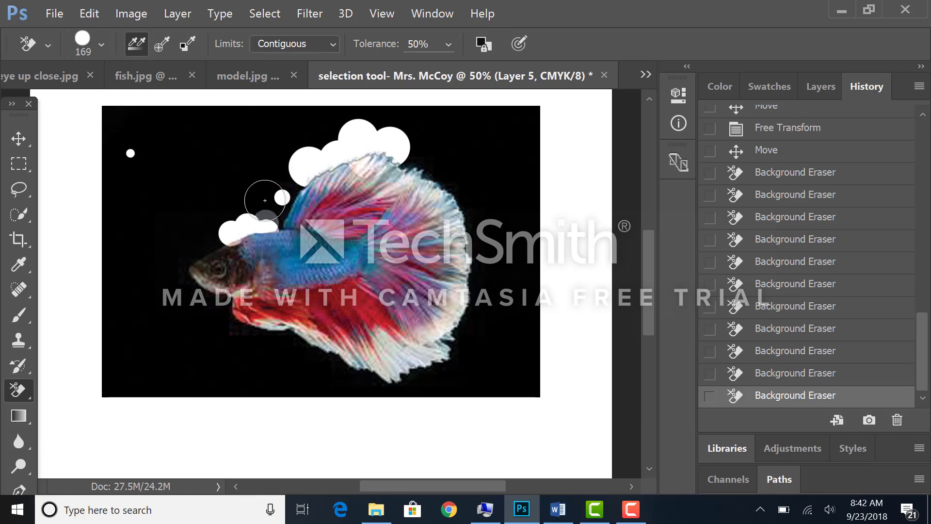
Erase the black area from the front of the upper fin down along the back to the fish's snout.
{"action": "left_click", "coordinate": [284, 189]}
{"action": "left_click", "coordinate": [269, 213]}
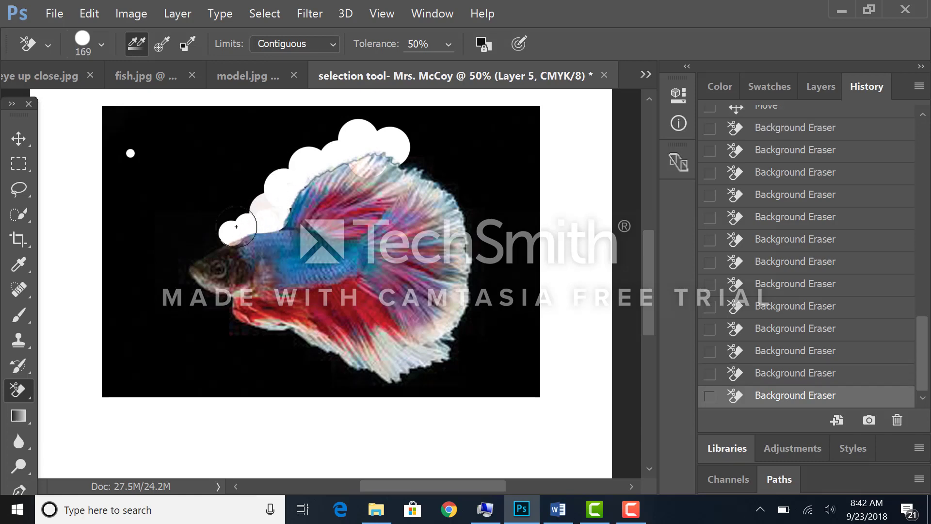
{"action": "left_click", "coordinate": [245, 207]}
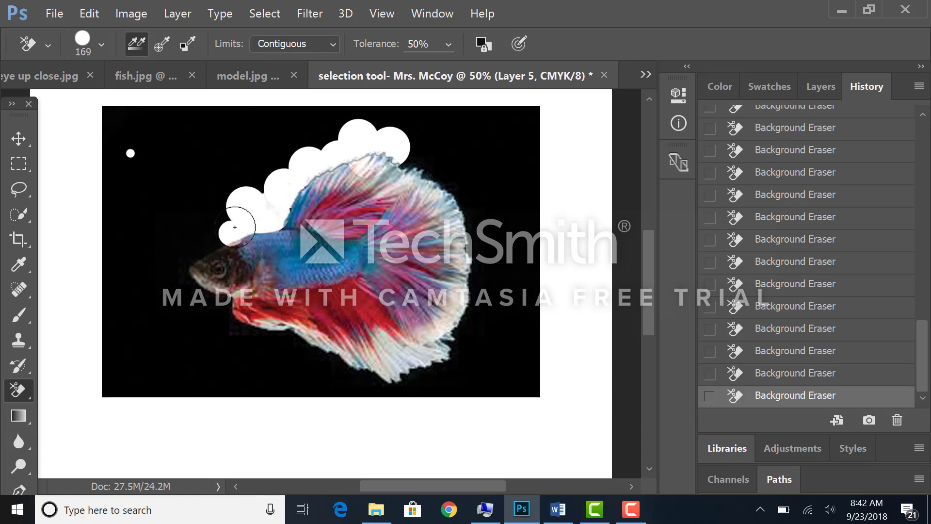
{"action": "left_click", "coordinate": [218, 236]}
{"action": "left_click", "coordinate": [188, 247]}
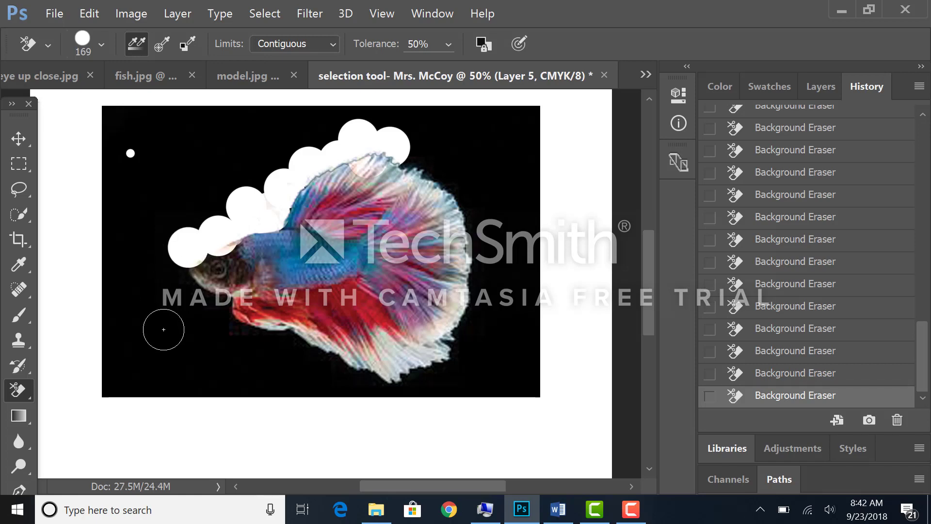
Change Layer 5's blending mode to Darken, and activate the Move tool.
{"action": "key", "text": "5"}
{"action": "key", "text": "0"}
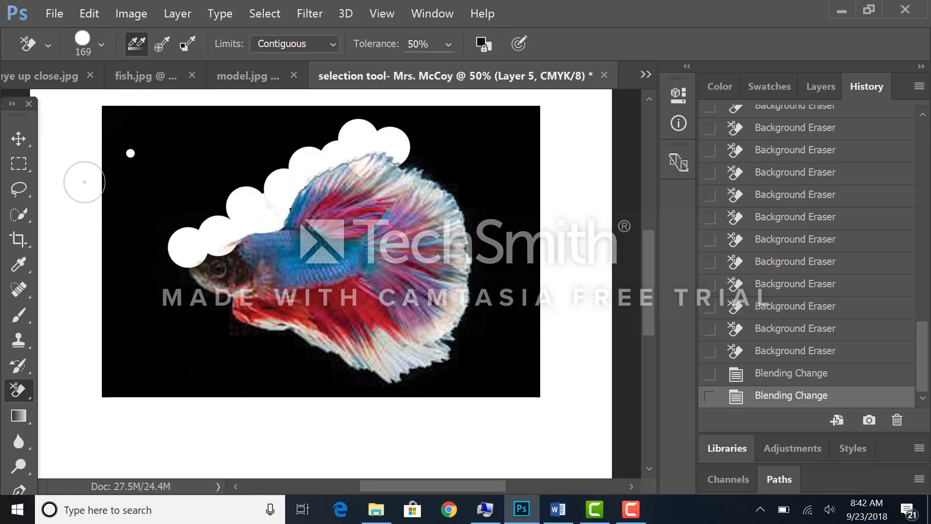
{"action": "left_click", "coordinate": [16, 141]}
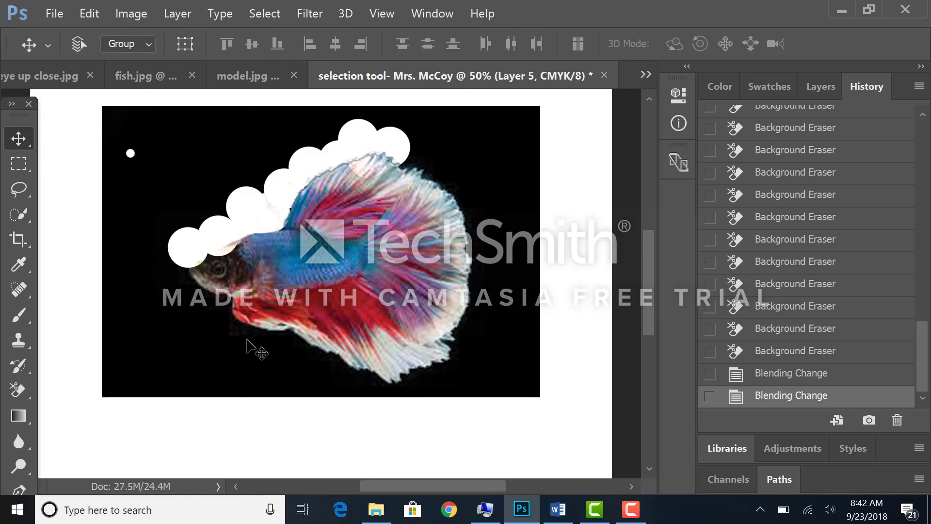
Make Layer 4, Layer 3, Layer 2 and Layer 1 visible again.
{"action": "key", "text": "ctrl+plus"}
{"action": "key", "text": "ctrl+plus"}
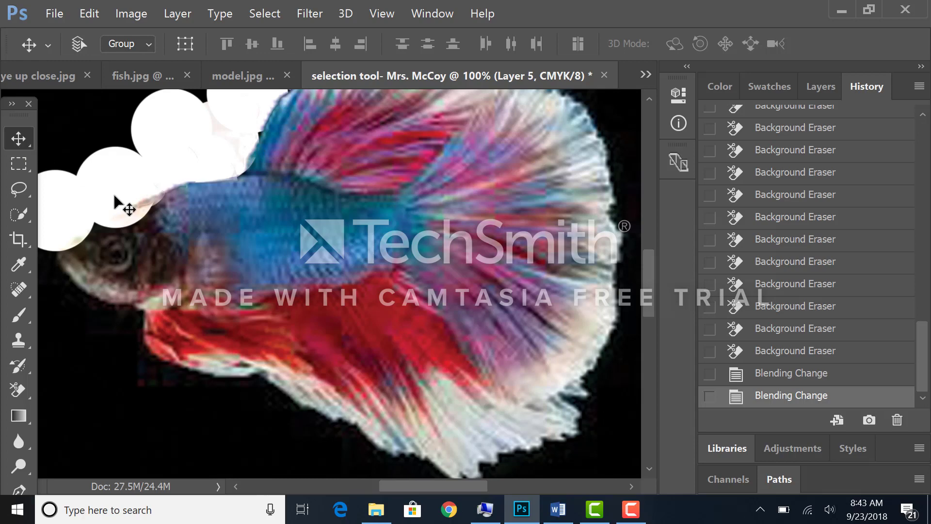
{"action": "key", "text": "ctrl"}
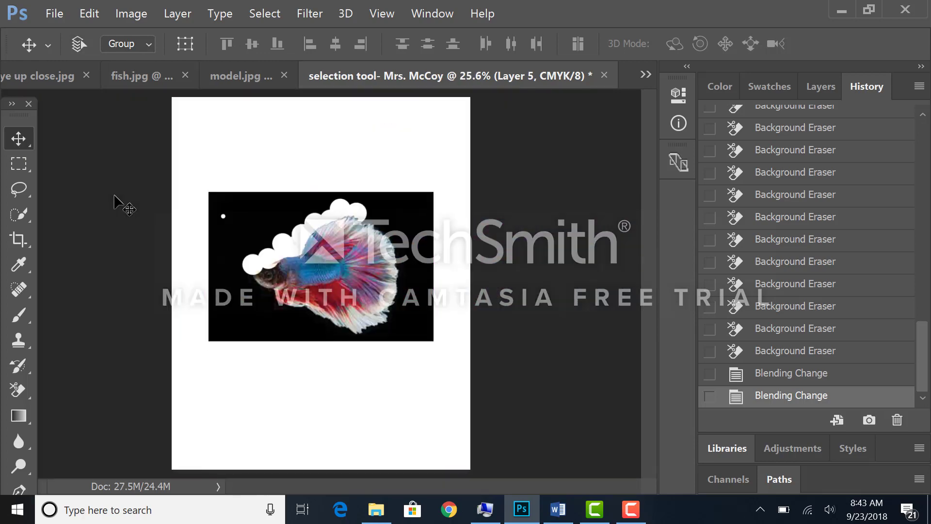
{"action": "left_click", "coordinate": [808, 80]}
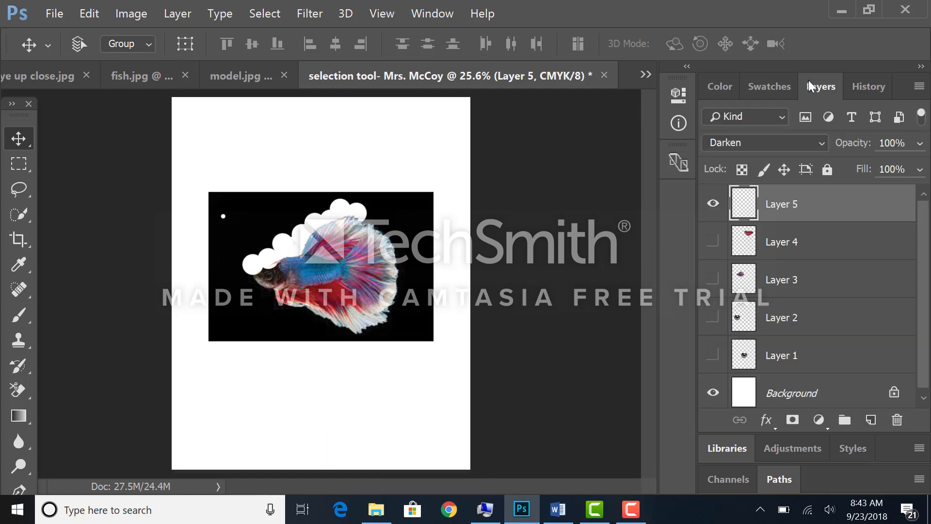
{"action": "left_click", "coordinate": [713, 241]}
{"action": "left_click", "coordinate": [713, 279]}
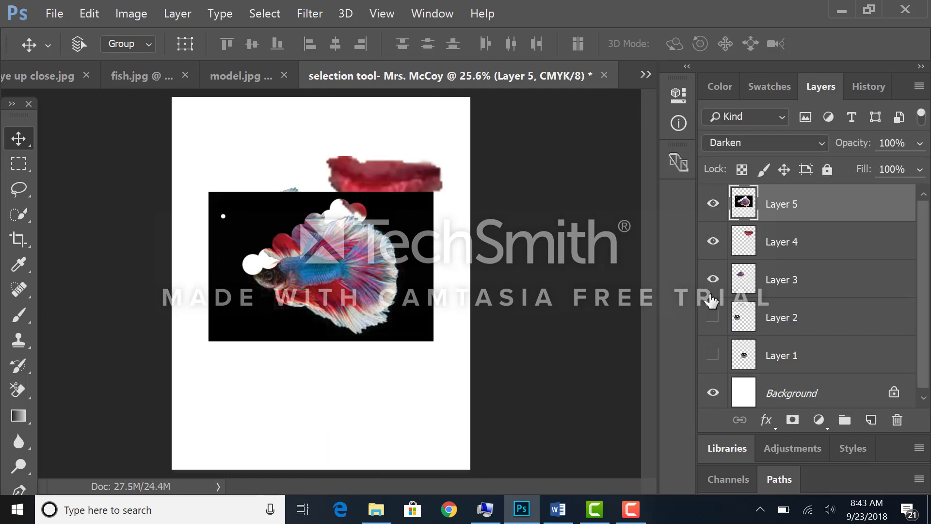
{"action": "left_click", "coordinate": [714, 318]}
{"action": "left_click", "coordinate": [712, 355]}
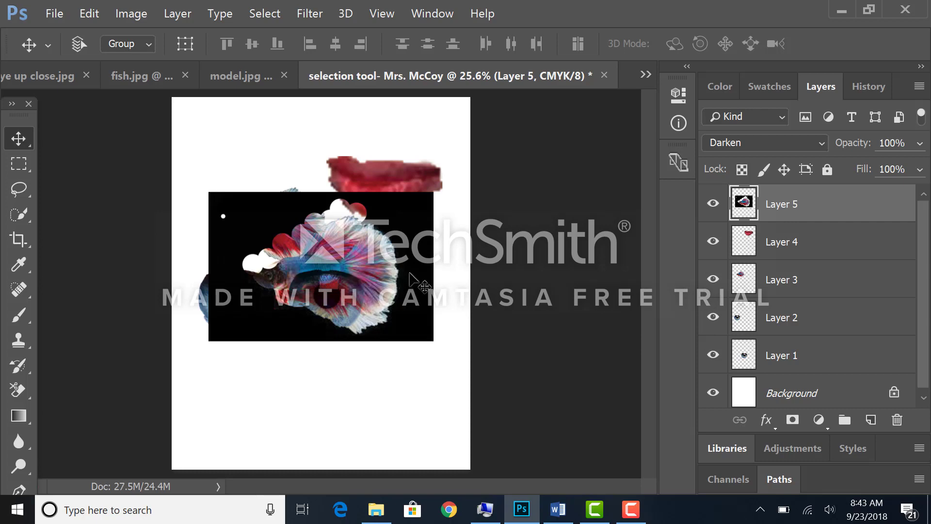
Move the black-backed fish image to the bottom of the page, and delete Layer 4 with the lips and Layer 5.
{"action": "left_click_drag", "start_coordinate": [409, 276], "coordinate": [415, 417]}
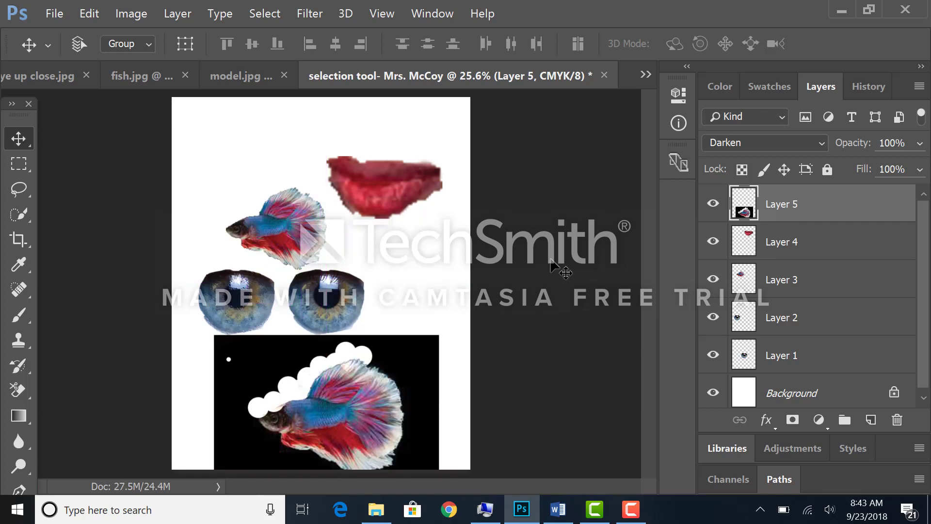
{"action": "left_click_drag", "start_coordinate": [801, 243], "coordinate": [894, 416]}
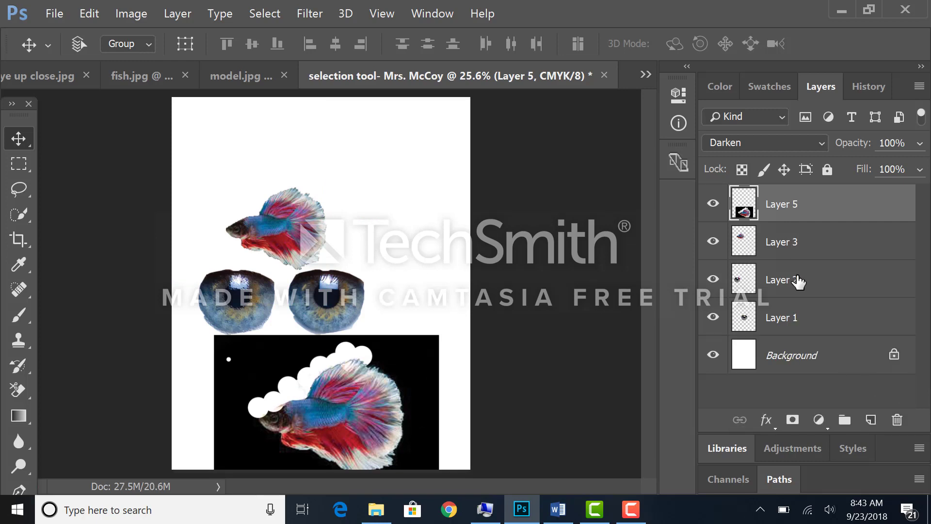
{"action": "left_click_drag", "start_coordinate": [791, 203], "coordinate": [894, 418]}
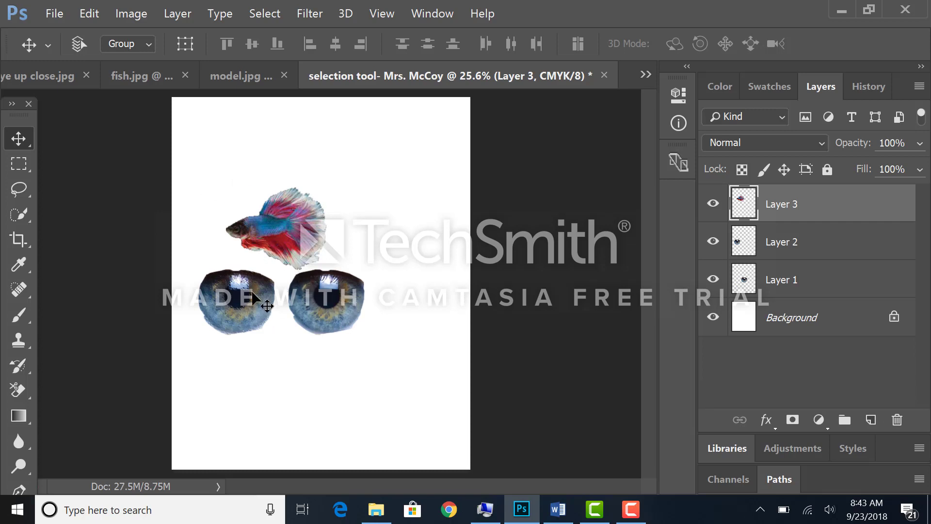
Move the cut-out fish on Layer 3 higher above the eyes, and place a duplicate of it directly behind its tail.
{"action": "left_click_drag", "start_coordinate": [252, 310], "coordinate": [262, 258]}
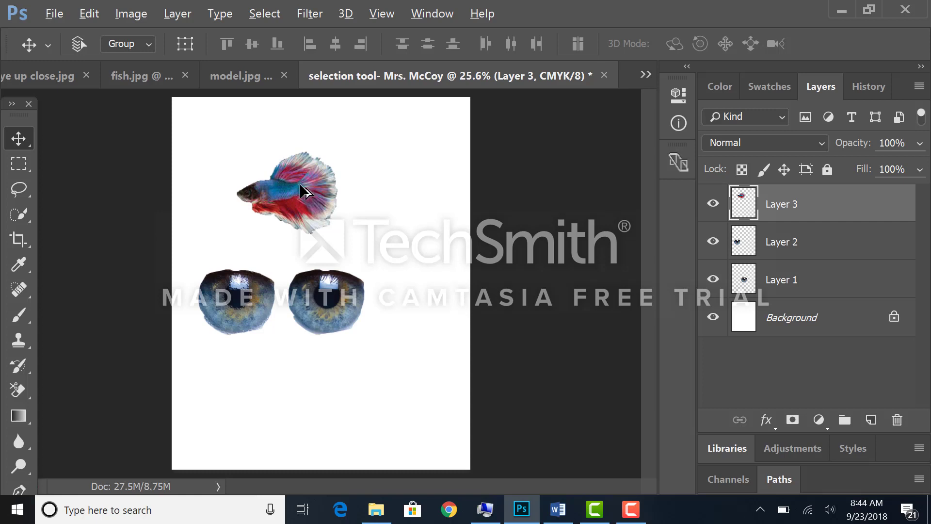
{"action": "left_click_drag", "start_coordinate": [301, 189], "coordinate": [404, 188]}
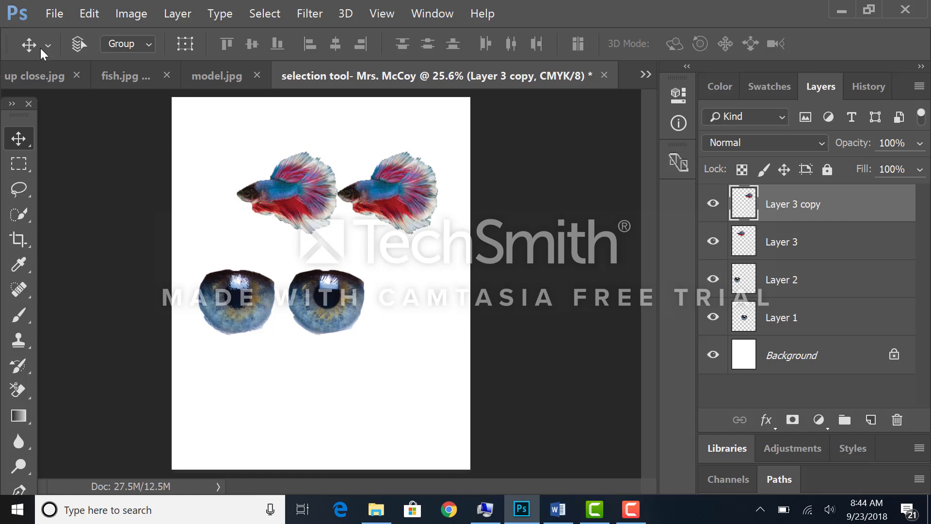
Scale the duplicate fish on Layer 3 copy to about 51%, and place it over the left eye.
{"action": "left_click", "coordinate": [88, 15]}
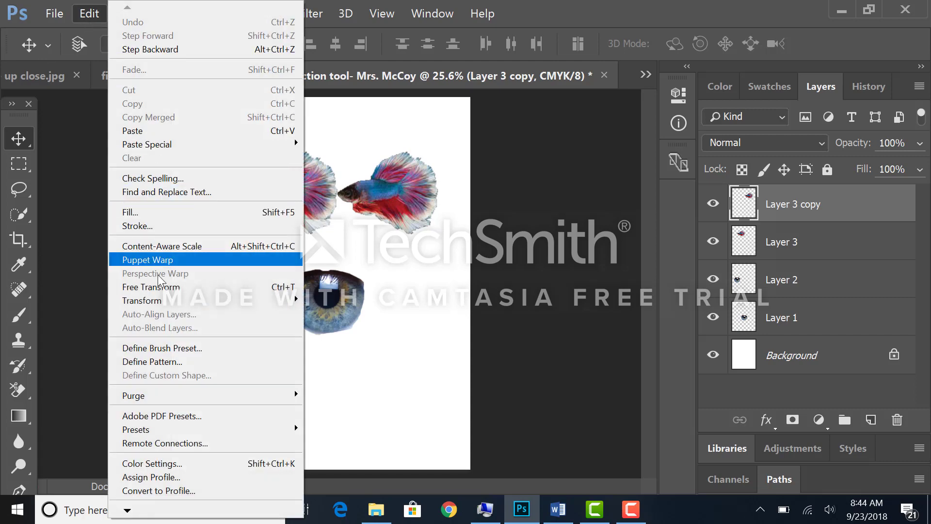
{"action": "mouse_move", "coordinate": [155, 300]}
{"action": "left_click", "coordinate": [326, 321]}
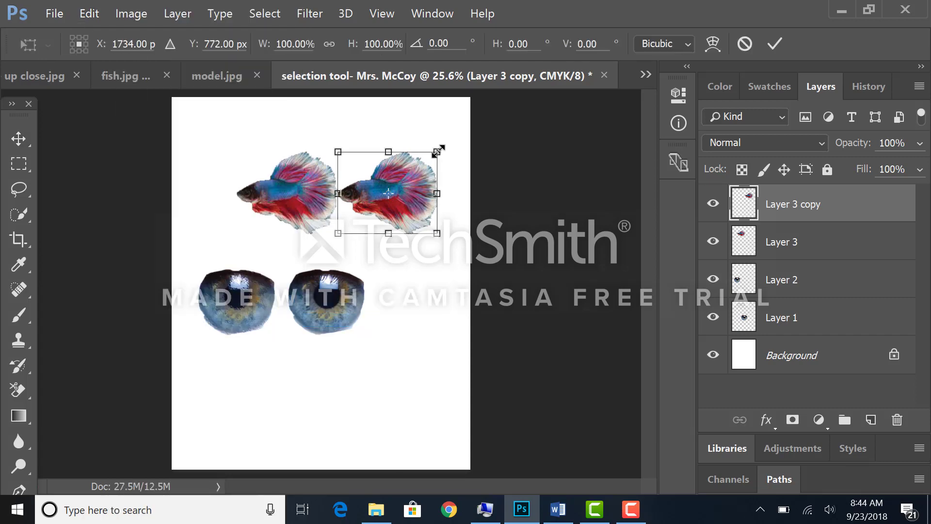
{"action": "left_click_drag", "start_coordinate": [438, 150], "coordinate": [378, 176]}
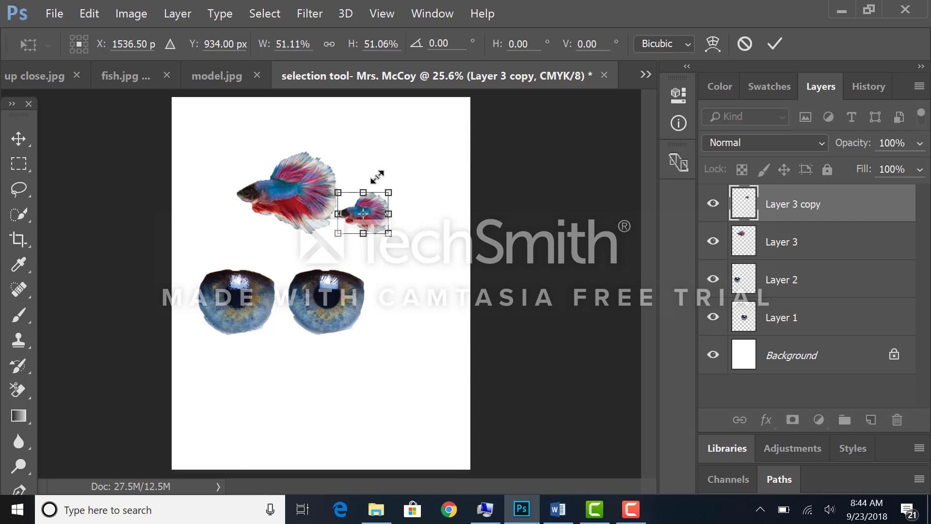
{"action": "double_click", "coordinate": [383, 212]}
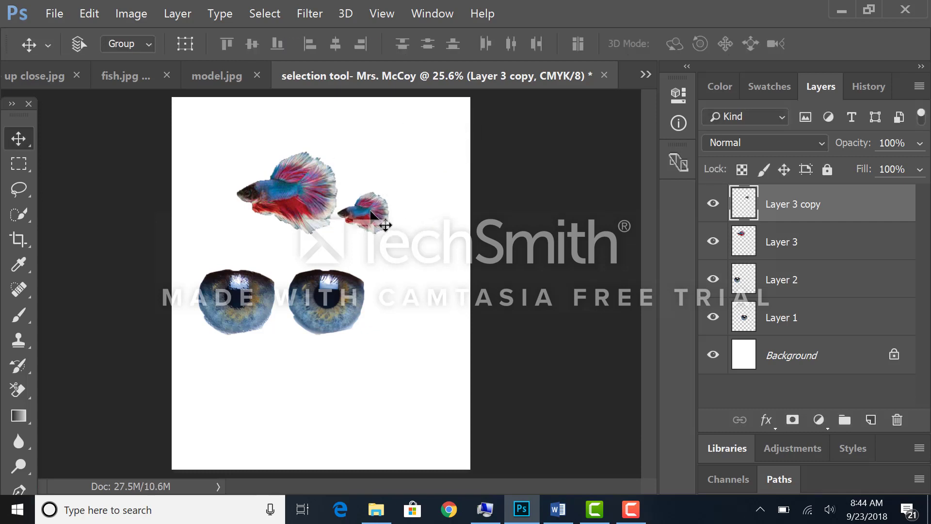
{"action": "left_click_drag", "start_coordinate": [372, 212], "coordinate": [240, 305]}
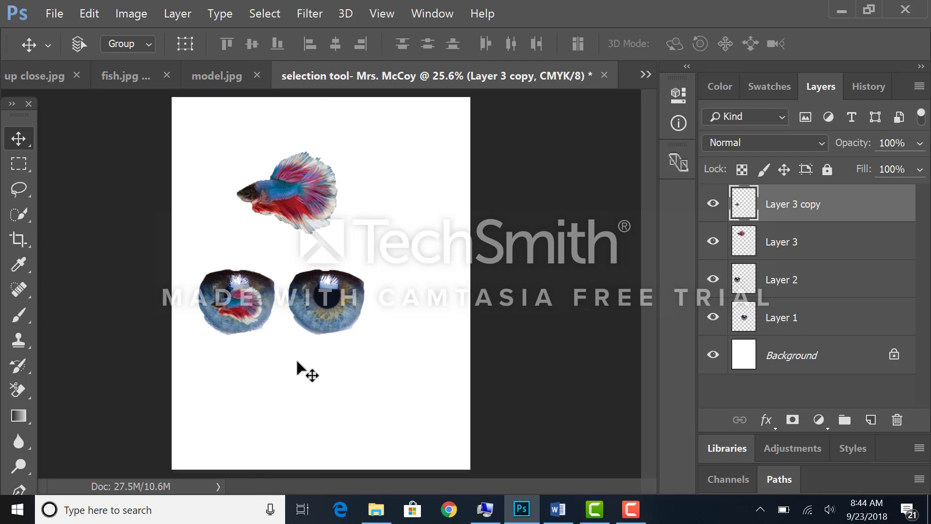
Scale the fish on the left eye to about 50% width and 68% height, and position it just below the pupil.
{"action": "key", "text": "ctrl+plus"}
{"action": "key", "text": "ctrl+plus"}
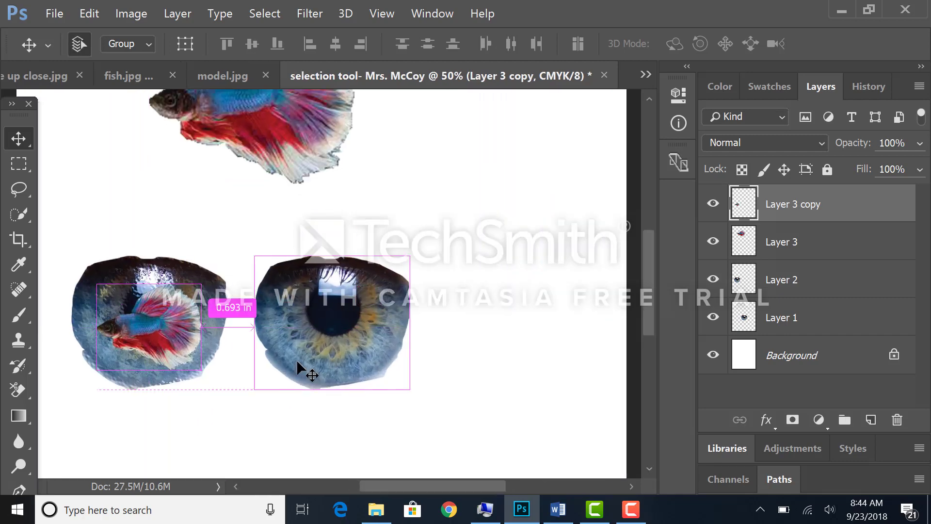
{"action": "key", "text": "ctrl+plus"}
{"action": "scroll", "coordinate": [653, 315], "scroll_direction": "down", "scroll_amount": 1}
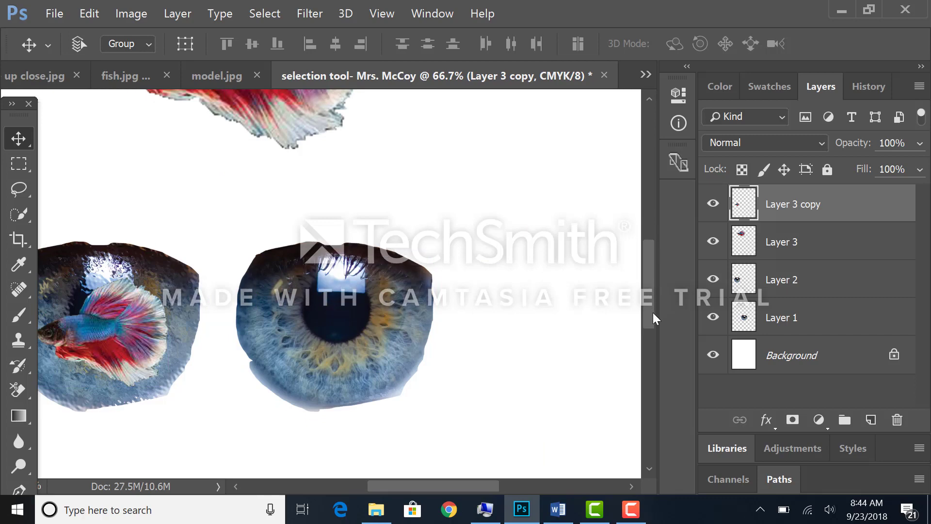
{"action": "scroll", "coordinate": [653, 318], "scroll_direction": "down", "scroll_amount": 3}
{"action": "left_click_drag", "start_coordinate": [467, 486], "coordinate": [433, 488]}
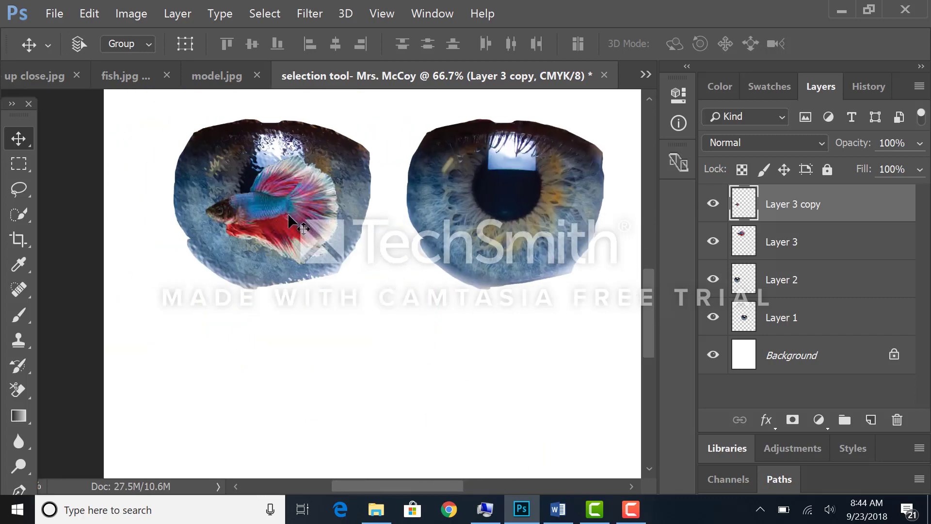
{"action": "mouse_move", "coordinate": [288, 216]}
{"action": "left_mouse_down"}
{"action": "mouse_move", "coordinate": [305, 236]}
{"action": "mouse_move", "coordinate": [270, 294]}
{"action": "mouse_move", "coordinate": [336, 254]}
{"action": "mouse_move", "coordinate": [272, 226]}
{"action": "mouse_move", "coordinate": [282, 220]}
{"action": "left_mouse_up"}
{"action": "left_click", "coordinate": [90, 15]}
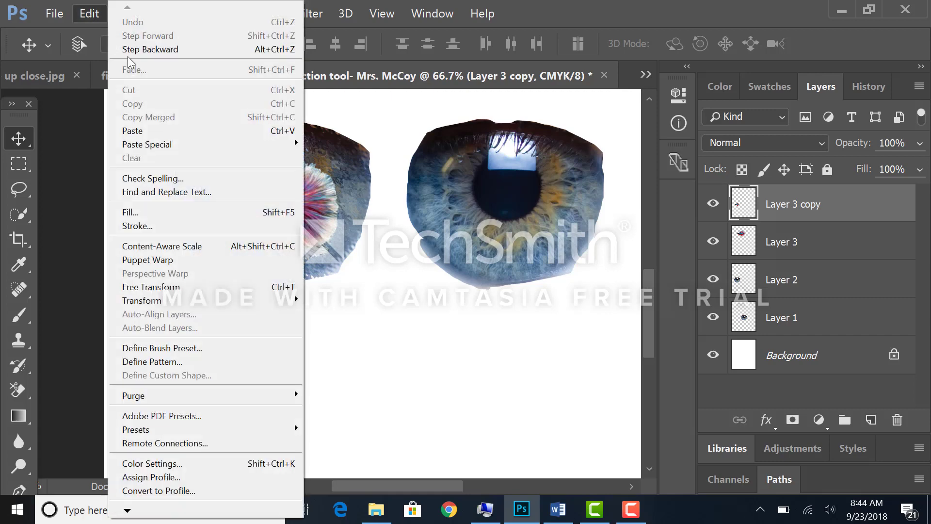
{"action": "mouse_move", "coordinate": [180, 301]}
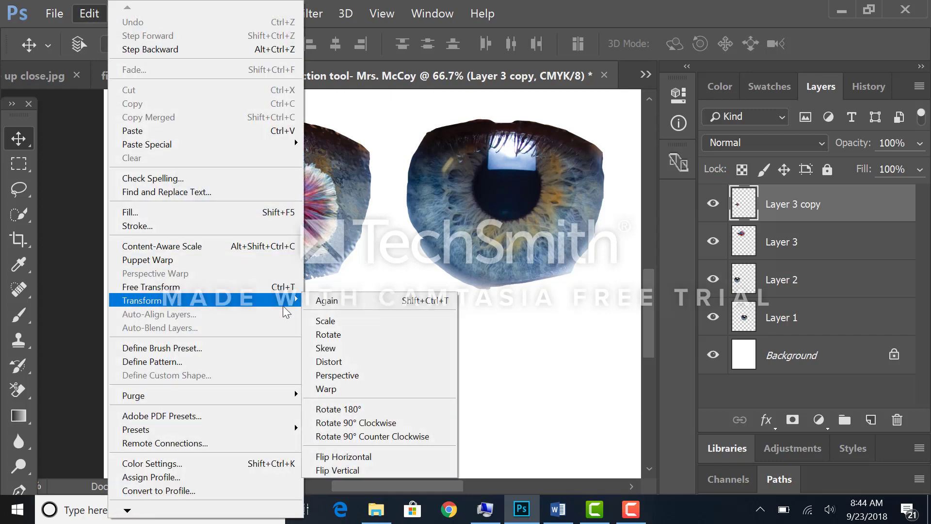
{"action": "left_click", "coordinate": [329, 320]}
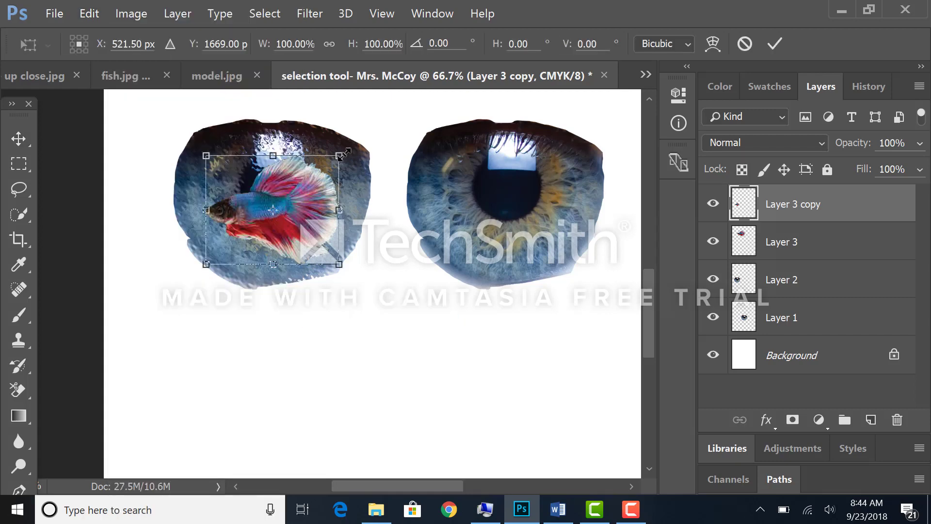
{"action": "left_click_drag", "start_coordinate": [340, 155], "coordinate": [272, 191]}
{"action": "mouse_move", "coordinate": [261, 234]}
{"action": "left_mouse_down"}
{"action": "mouse_move", "coordinate": [262, 249]}
{"action": "mouse_move", "coordinate": [270, 240]}
{"action": "left_mouse_up"}
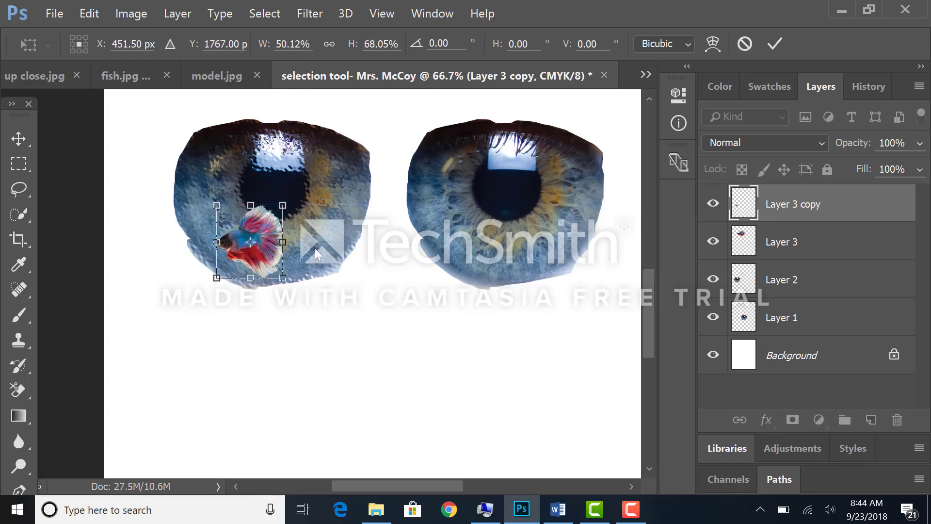
{"action": "key", "text": "Return"}
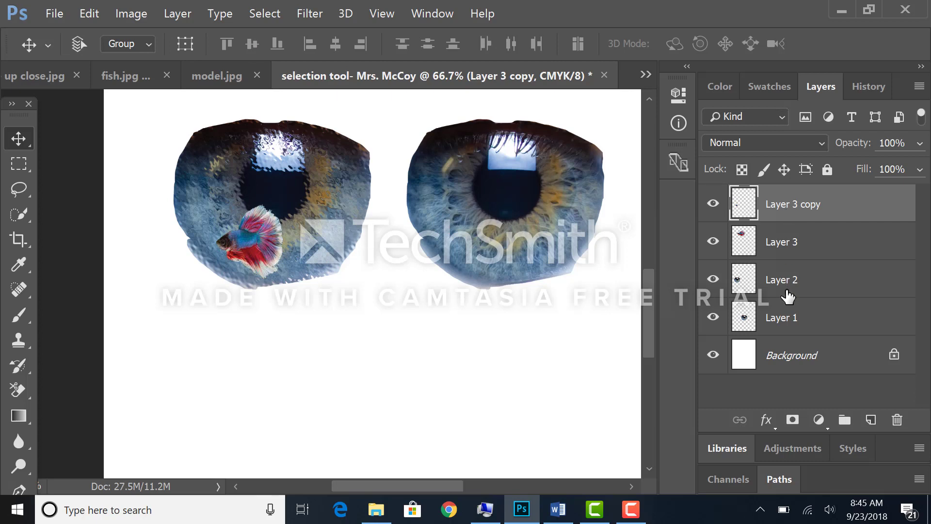
Place Layer 3 copy beneath Layer 2, try Layer 2 at about 45% opacity, and restore it to 100%.
{"action": "left_click_drag", "start_coordinate": [794, 215], "coordinate": [788, 289]}
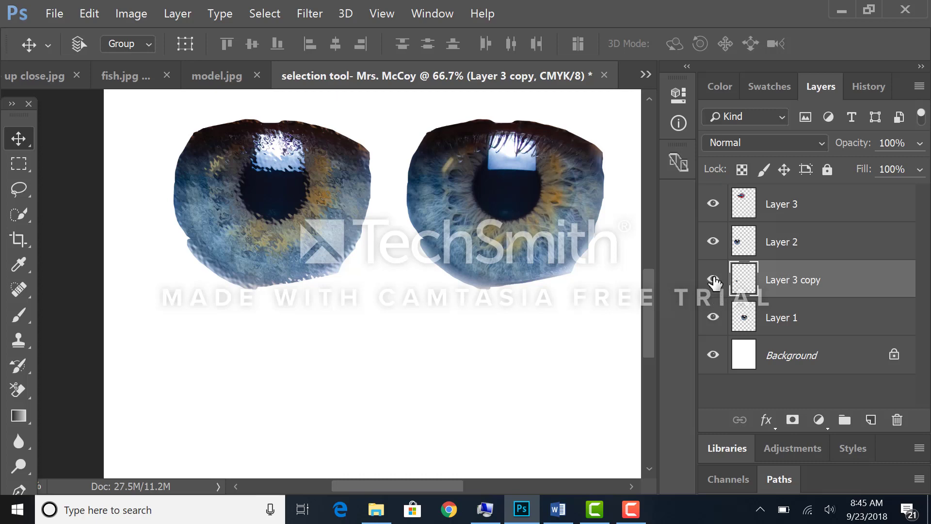
{"action": "left_click", "coordinate": [713, 243]}
{"action": "left_click", "coordinate": [713, 242]}
{"action": "left_click", "coordinate": [764, 245]}
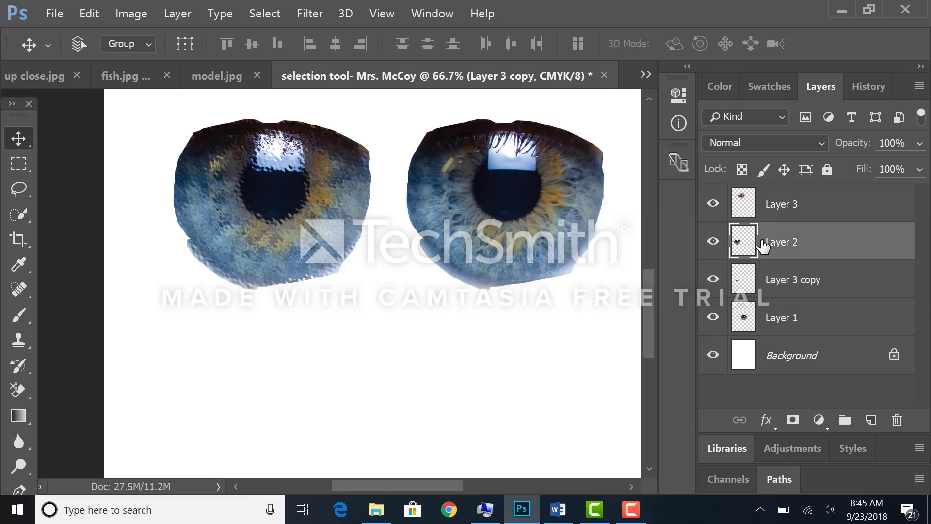
{"action": "left_click", "coordinate": [921, 144]}
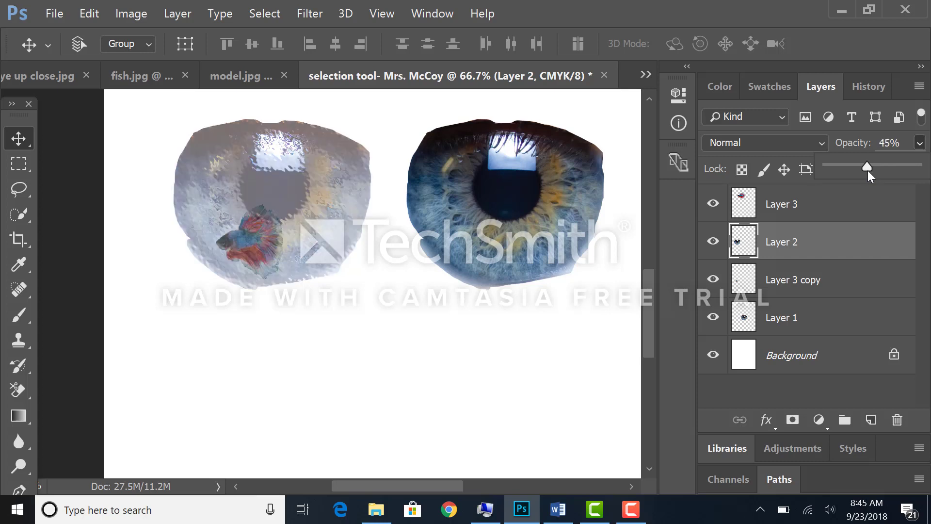
{"action": "left_click_drag", "start_coordinate": [896, 171], "coordinate": [919, 171]}
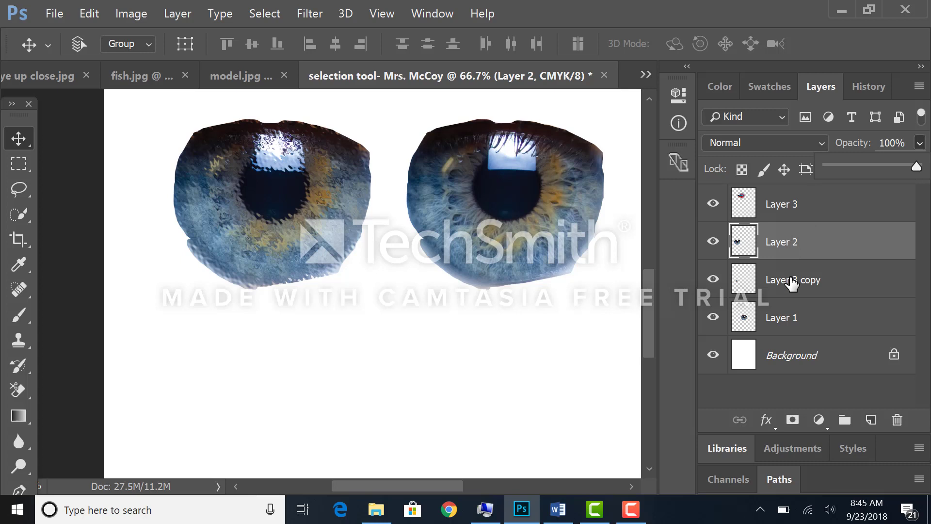
Return Layer 2 beneath Layer 3 copy, try Layer 2 at about 63% opacity, and restore it to 100%.
{"action": "left_click_drag", "start_coordinate": [788, 245], "coordinate": [778, 286]}
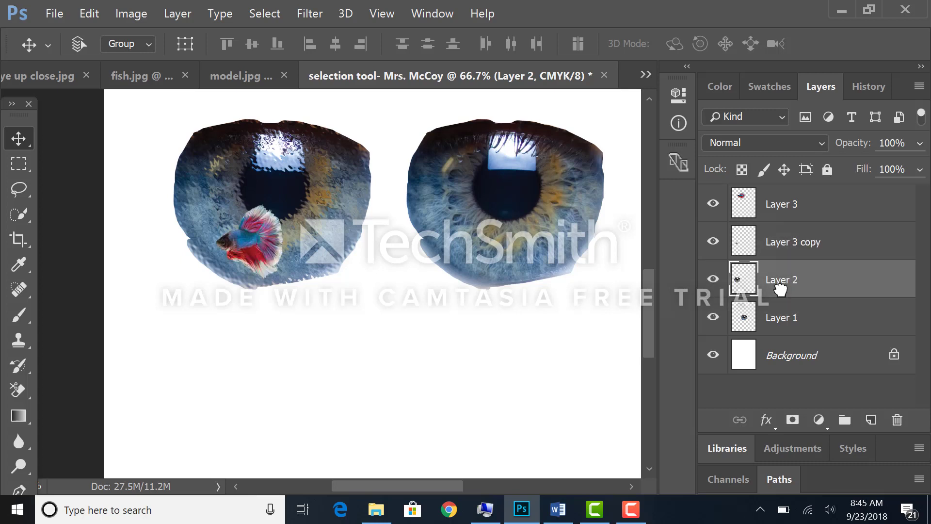
{"action": "left_click", "coordinate": [920, 144]}
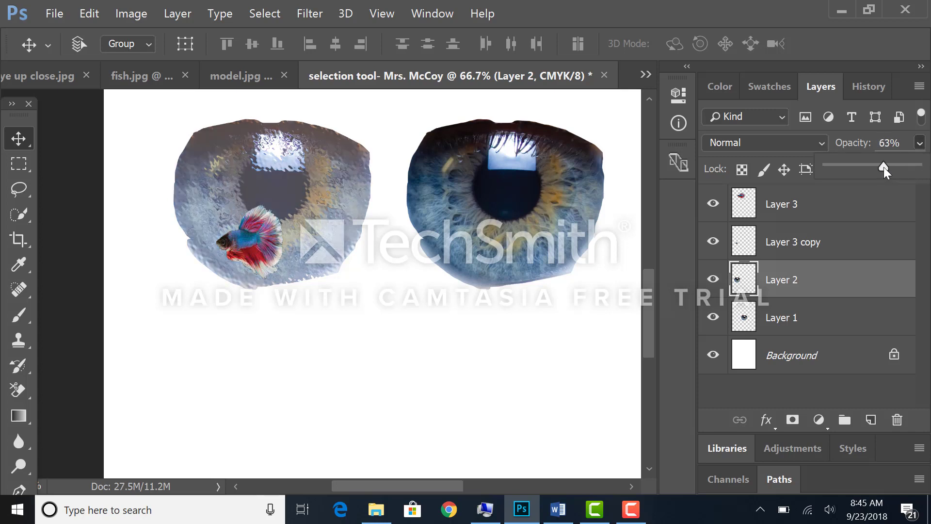
{"action": "left_click_drag", "start_coordinate": [883, 167], "coordinate": [917, 167]}
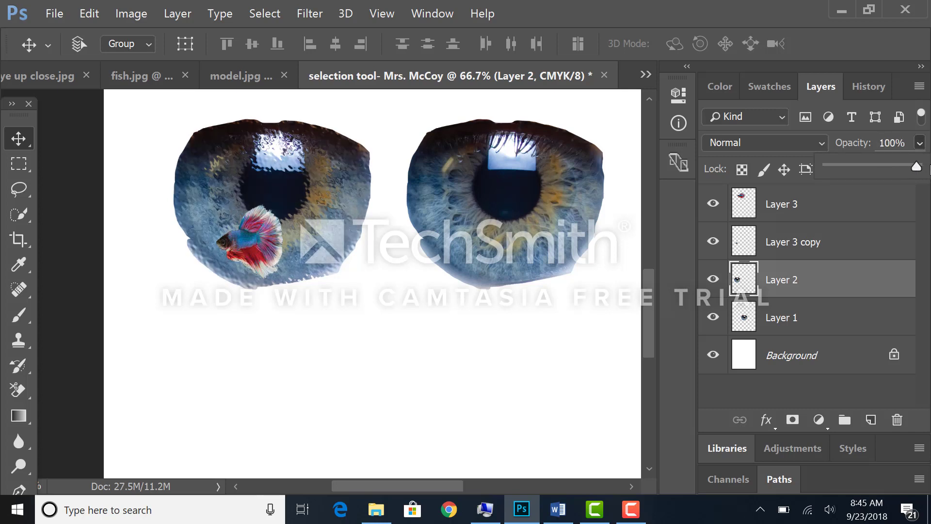
Select Layer 3 copy with the small fish, and lower its opacity to 59%.
{"action": "left_click", "coordinate": [718, 244]}
{"action": "left_click", "coordinate": [719, 244]}
{"action": "left_click", "coordinate": [779, 242]}
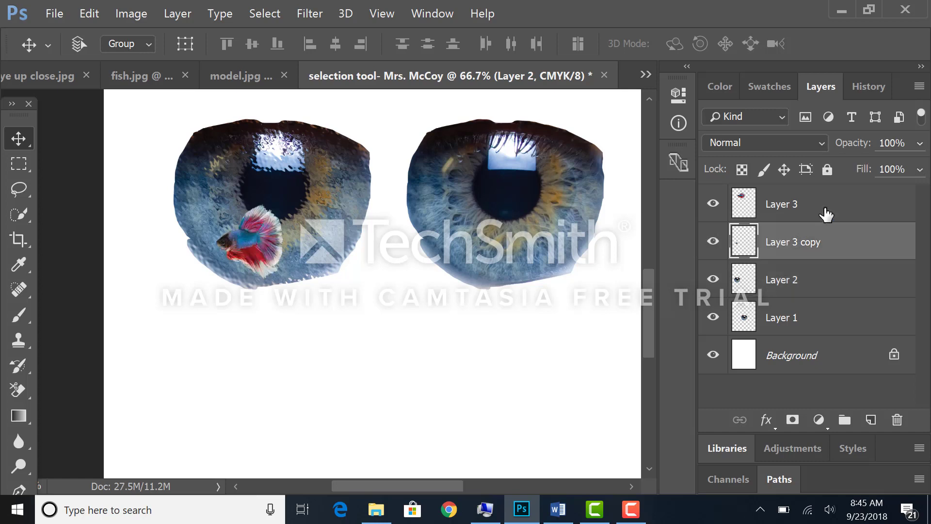
{"action": "left_click", "coordinate": [919, 143]}
{"action": "left_click", "coordinate": [884, 166]}
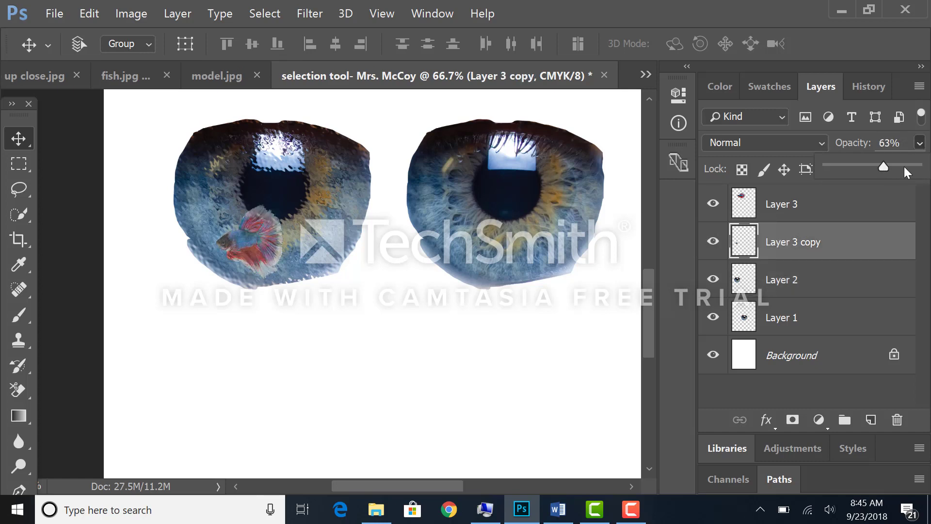
{"action": "left_click_drag", "start_coordinate": [887, 167], "coordinate": [880, 167]}
Move the small fish closer to the left eye's lower-left edge, and restore Layer 3 copy's opacity to 100%.
{"action": "left_click", "coordinate": [20, 140]}
{"action": "left_click_drag", "start_coordinate": [249, 240], "coordinate": [236, 249]}
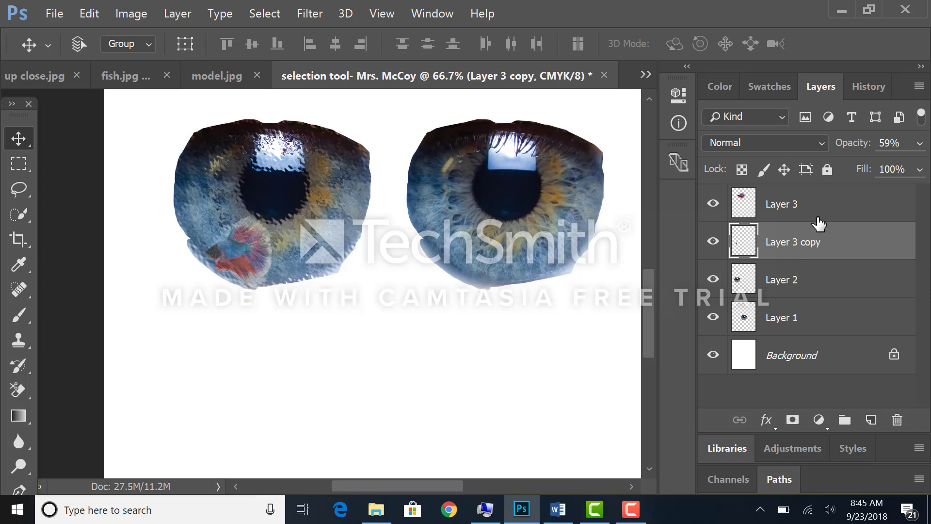
{"action": "left_click", "coordinate": [819, 143]}
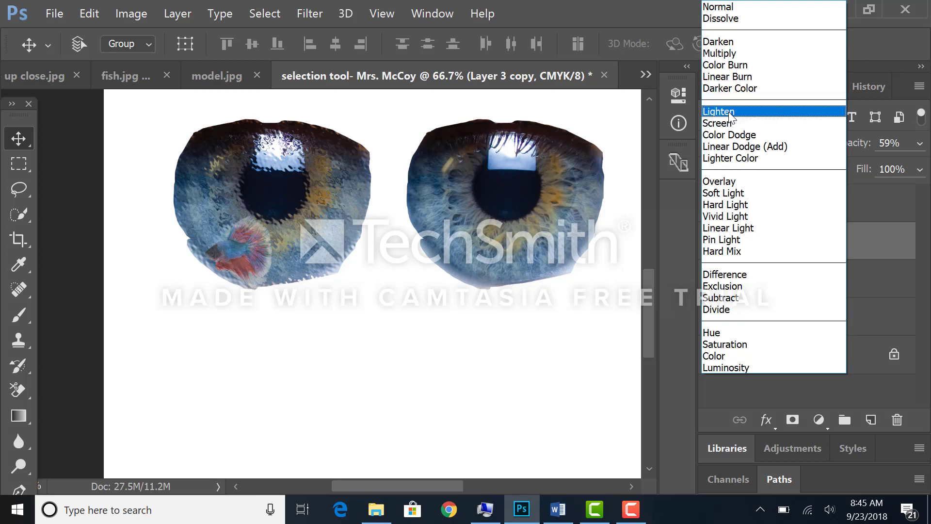
{"action": "left_click", "coordinate": [602, 358]}
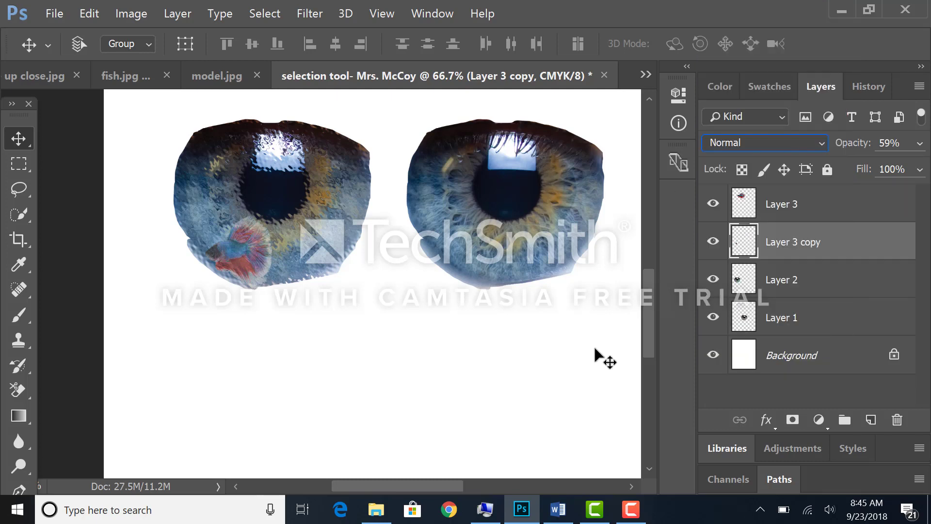
{"action": "left_click", "coordinate": [920, 144]}
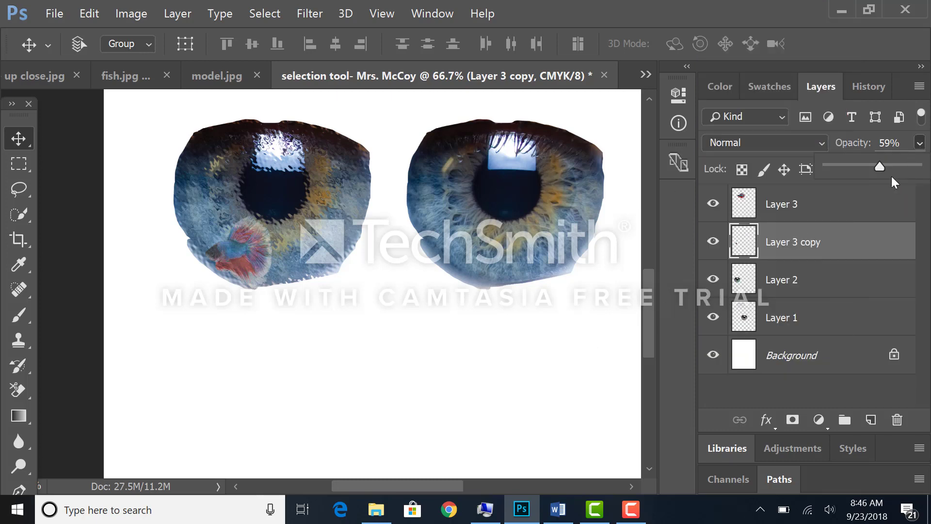
{"action": "left_click_drag", "start_coordinate": [880, 167], "coordinate": [923, 167]}
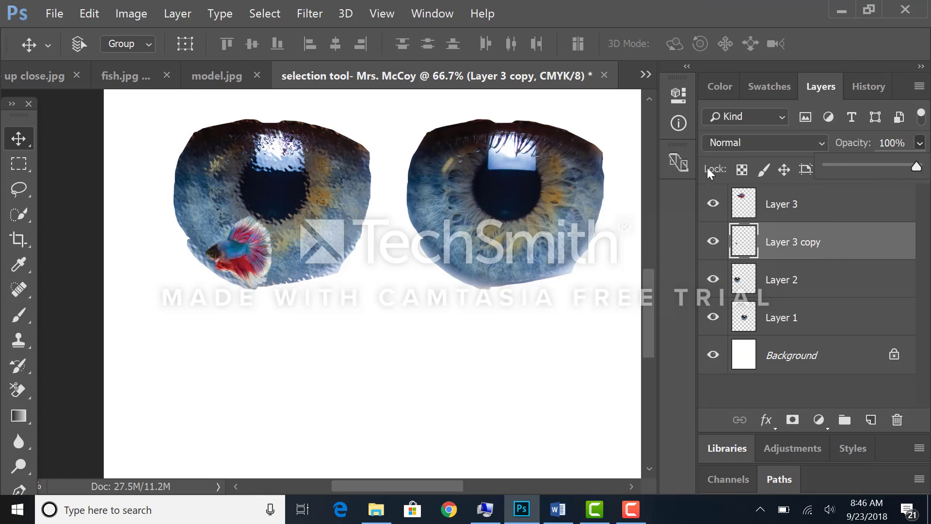
Try the Screen, Multiply and Dissolve blending modes on Layer 3 copy, and set it to Color Burn.
{"action": "left_click", "coordinate": [801, 145]}
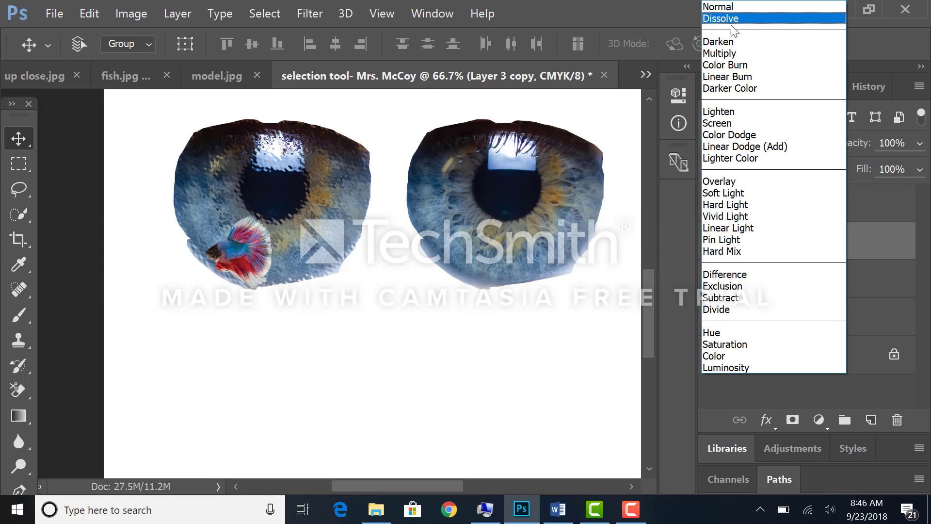
{"action": "left_click", "coordinate": [720, 125]}
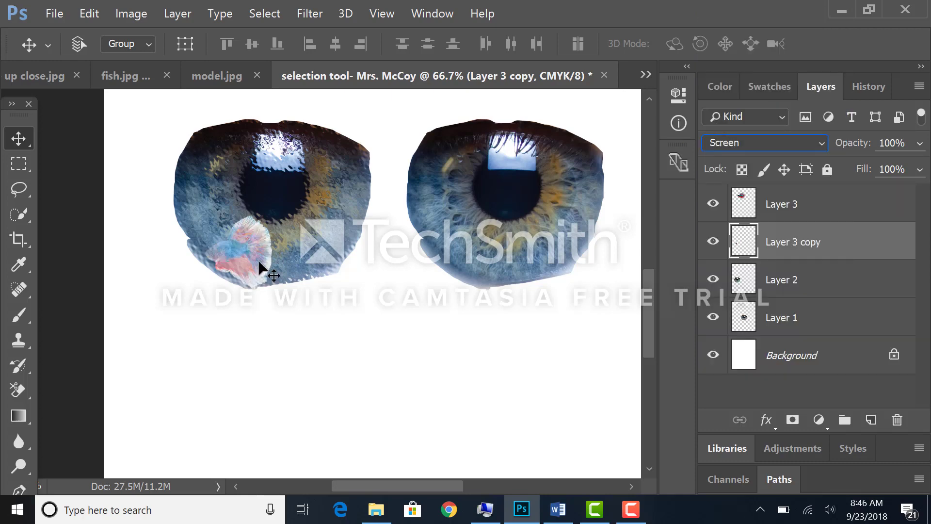
{"action": "left_click", "coordinate": [823, 147]}
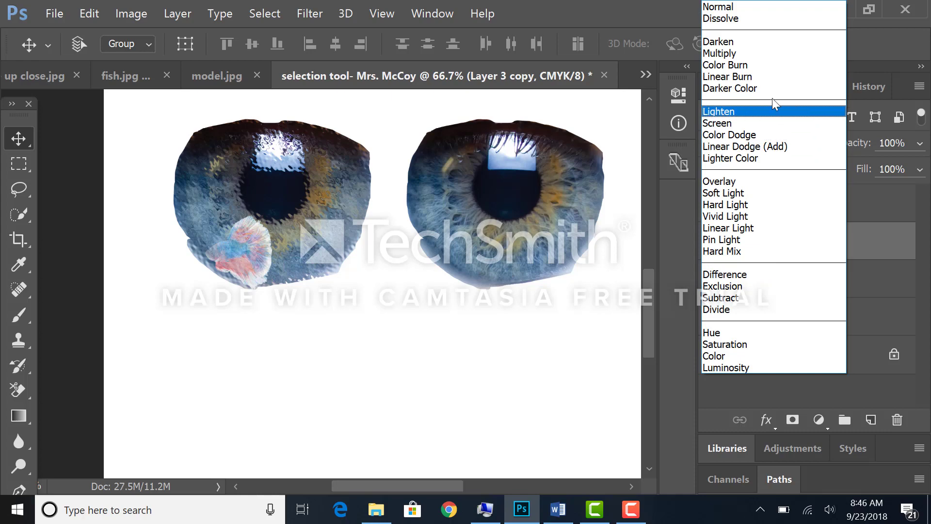
{"action": "left_click", "coordinate": [755, 53]}
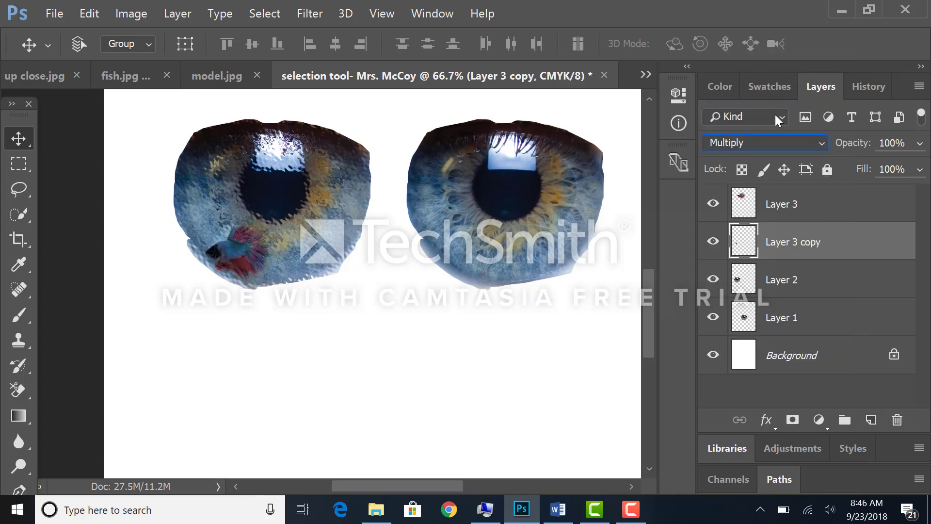
{"action": "left_click", "coordinate": [817, 148]}
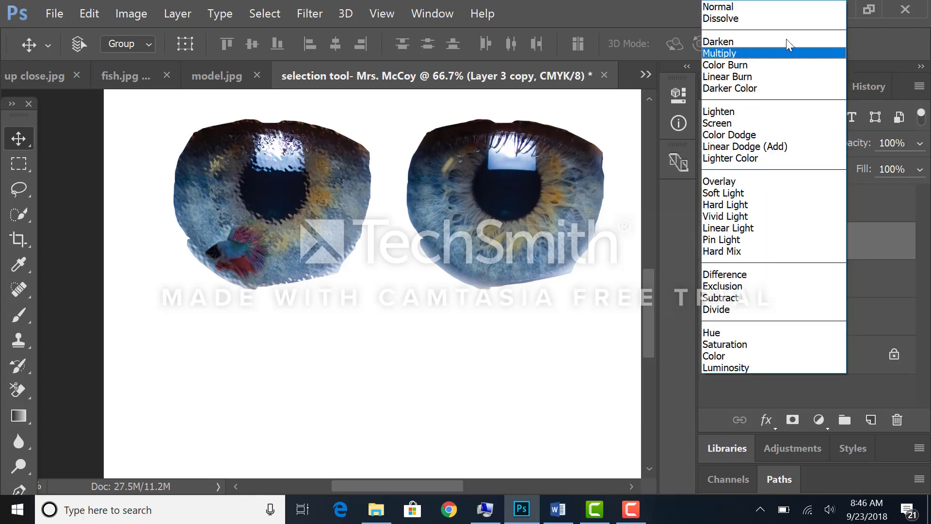
{"action": "left_click", "coordinate": [778, 19]}
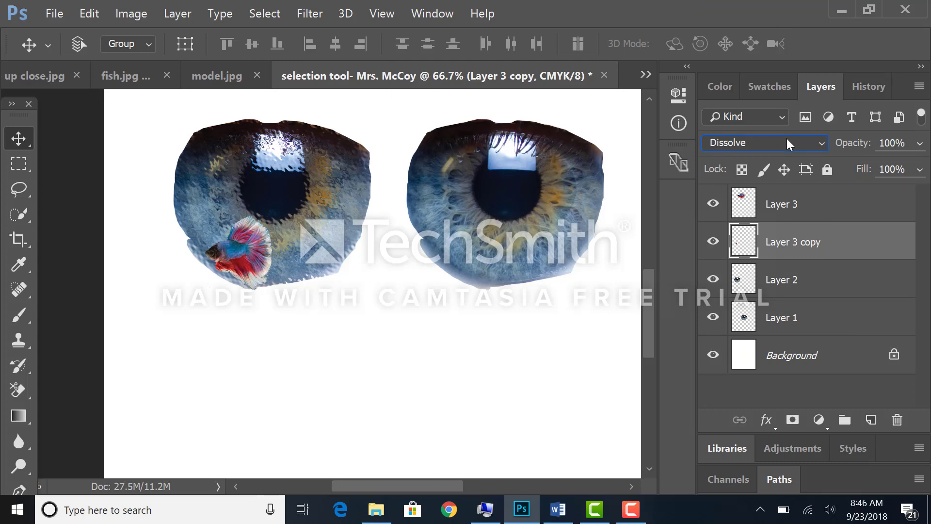
{"action": "left_click", "coordinate": [790, 144]}
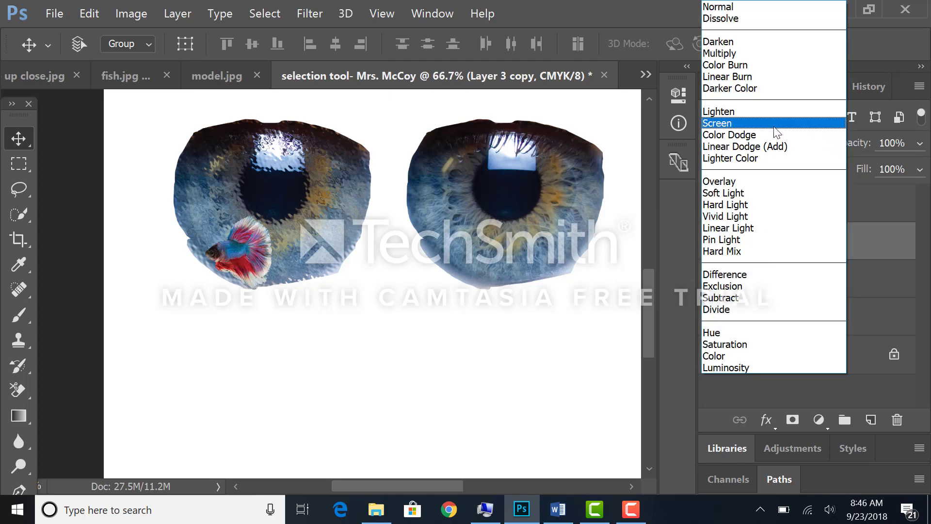
{"action": "left_click", "coordinate": [763, 65]}
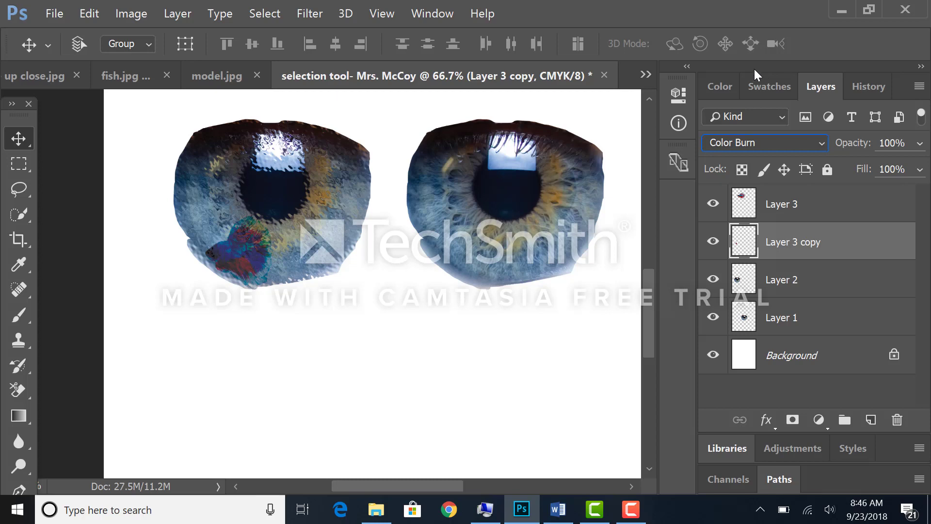
Try the Lighten and Difference blending modes on Layer 3 copy, and set it back to Normal.
{"action": "left_click", "coordinate": [782, 144]}
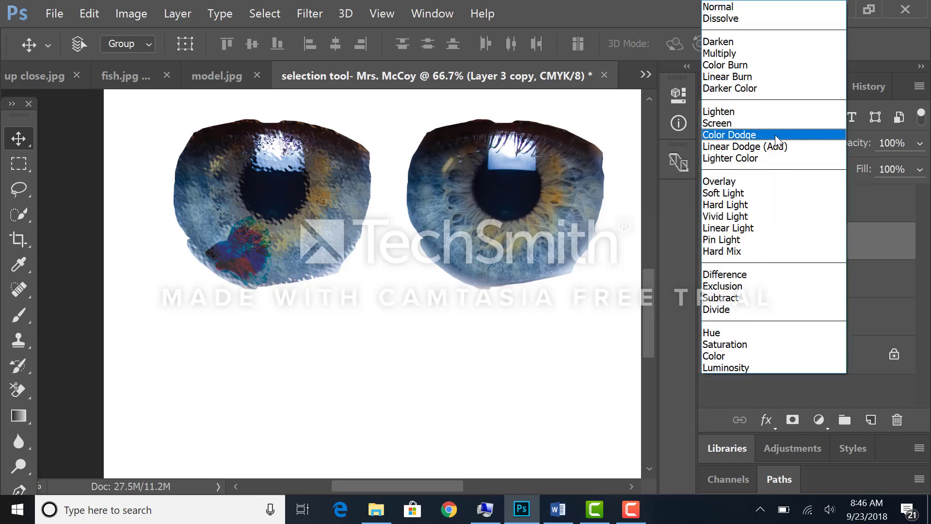
{"action": "left_click", "coordinate": [768, 113]}
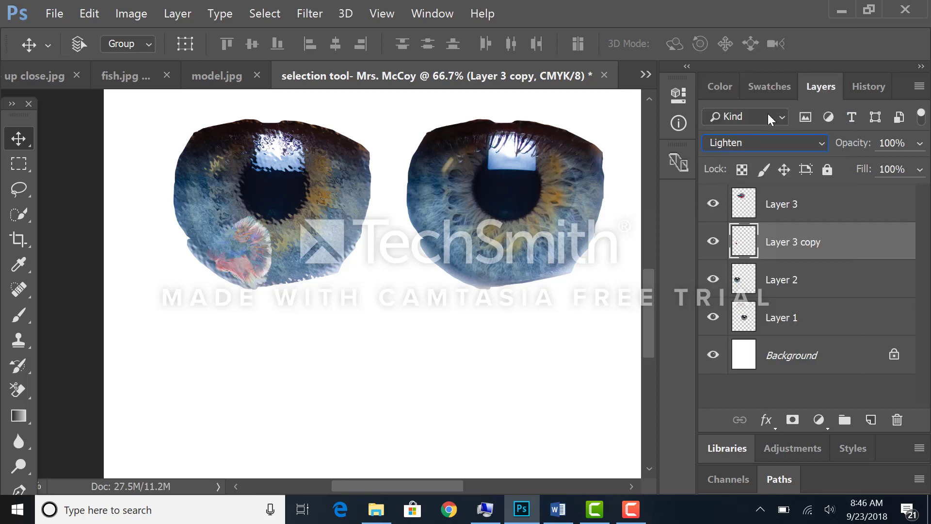
{"action": "left_click", "coordinate": [767, 116]}
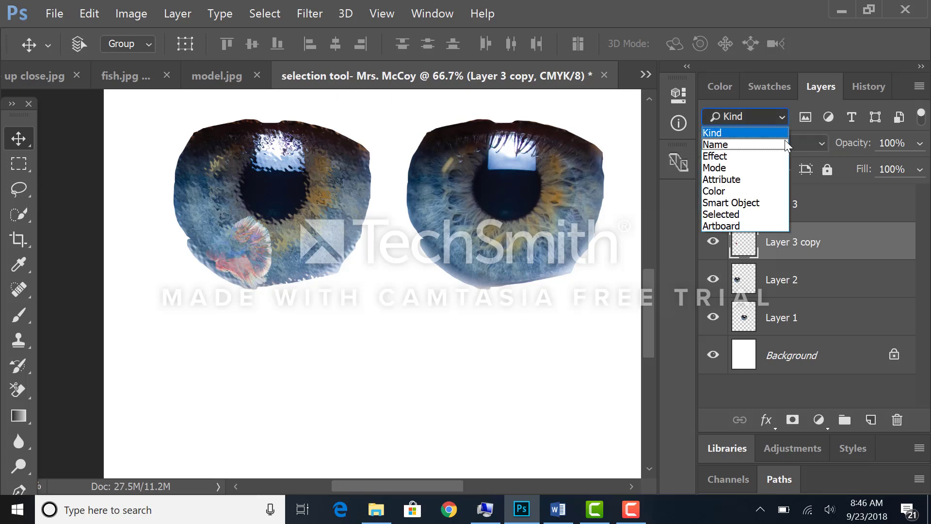
{"action": "left_click", "coordinate": [822, 145]}
{"action": "left_click", "coordinate": [822, 144]}
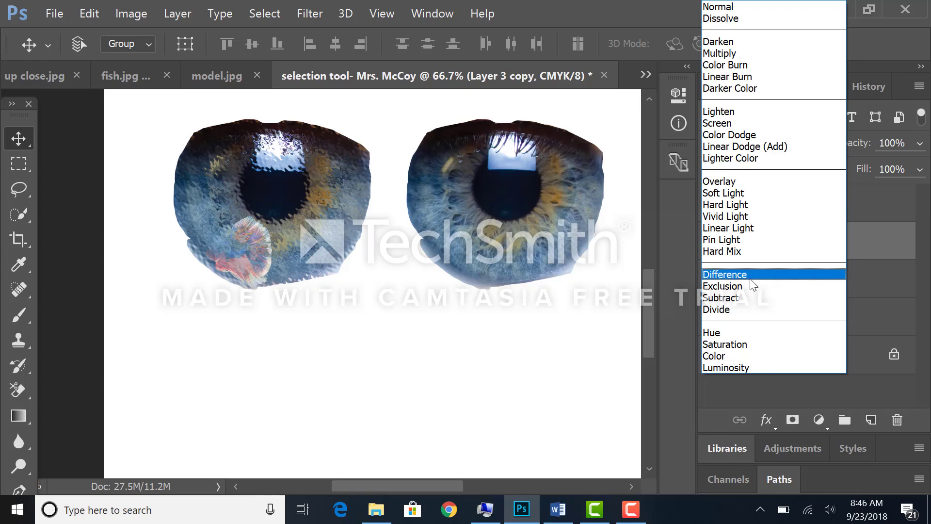
{"action": "left_click", "coordinate": [758, 275]}
{"action": "left_click", "coordinate": [823, 144]}
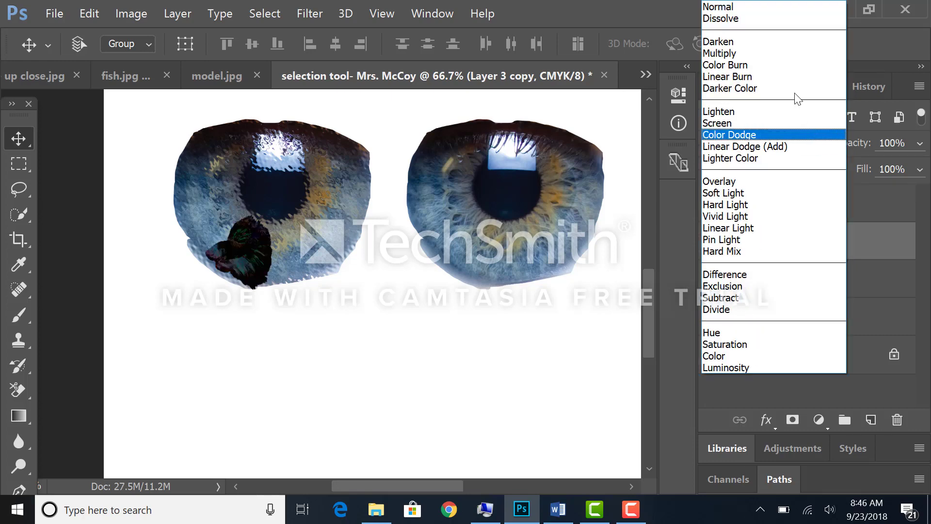
{"action": "left_click", "coordinate": [718, 6]}
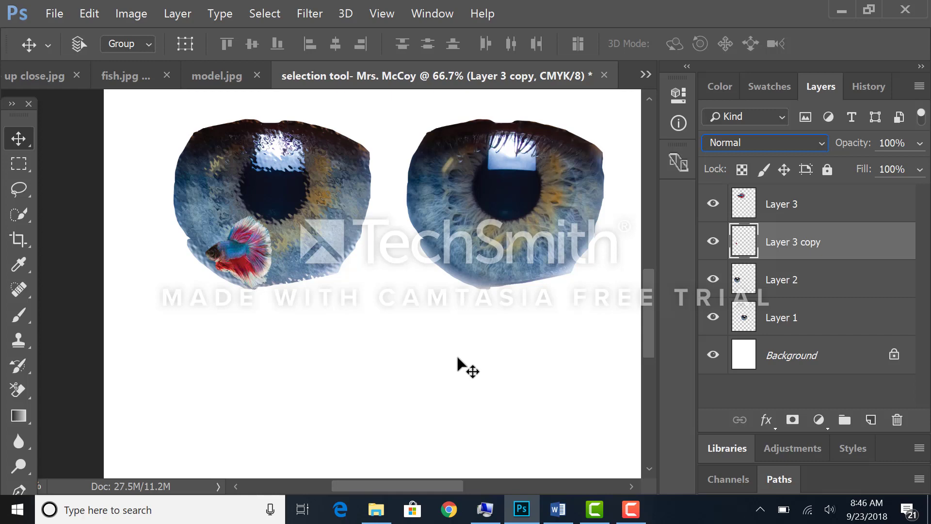
{"action": "scroll", "coordinate": [468, 368], "scroll_direction": "down", "scroll_amount": 5}
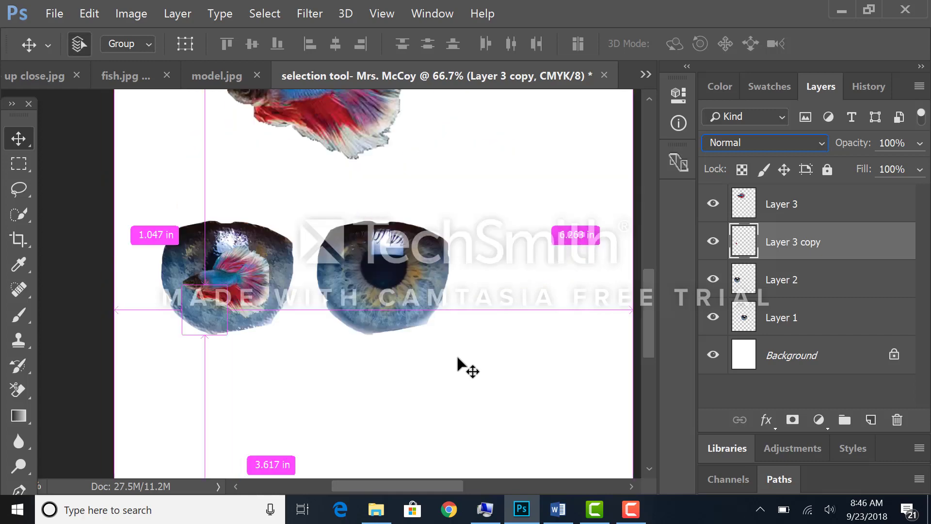
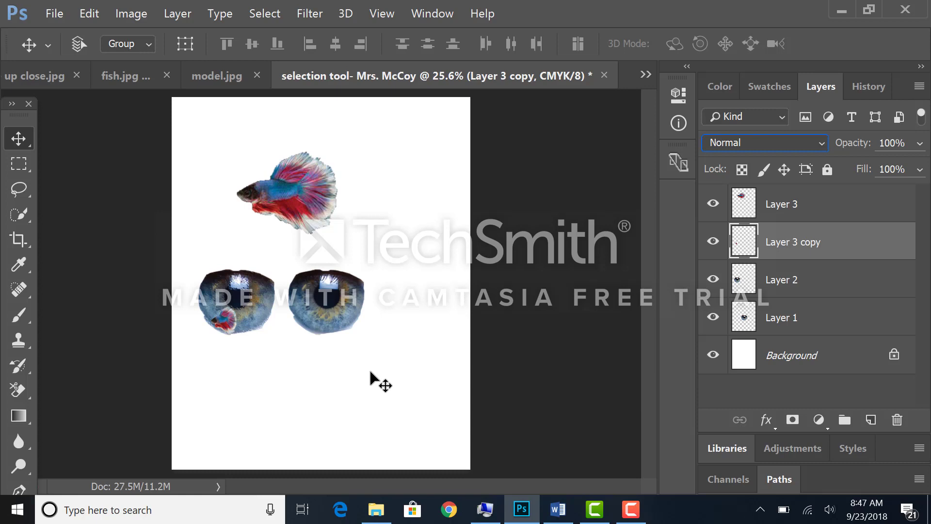
Switch to the Word document of screenshots and review the folder path to the Materials for Class folder.
{"action": "left_click", "coordinate": [561, 519]}
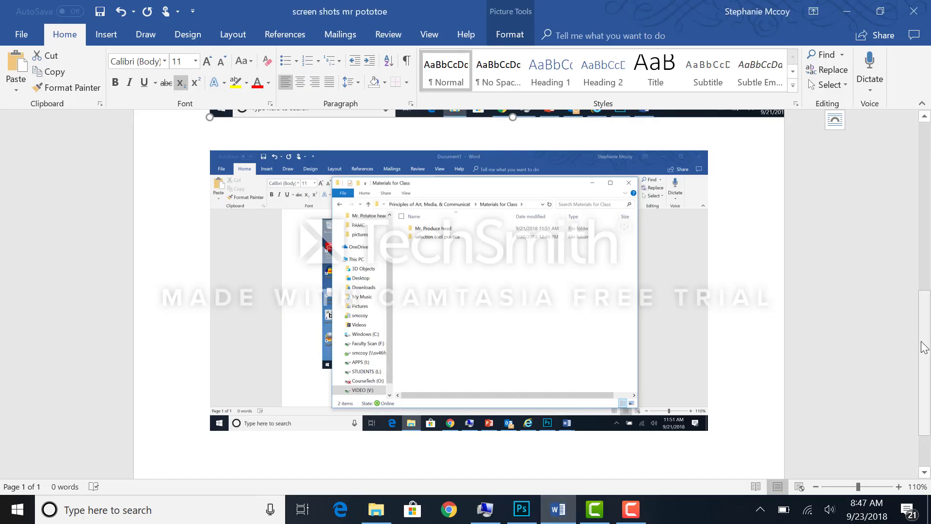
{"action": "scroll", "coordinate": [451, 201], "scroll_direction": "up", "scroll_amount": 10}
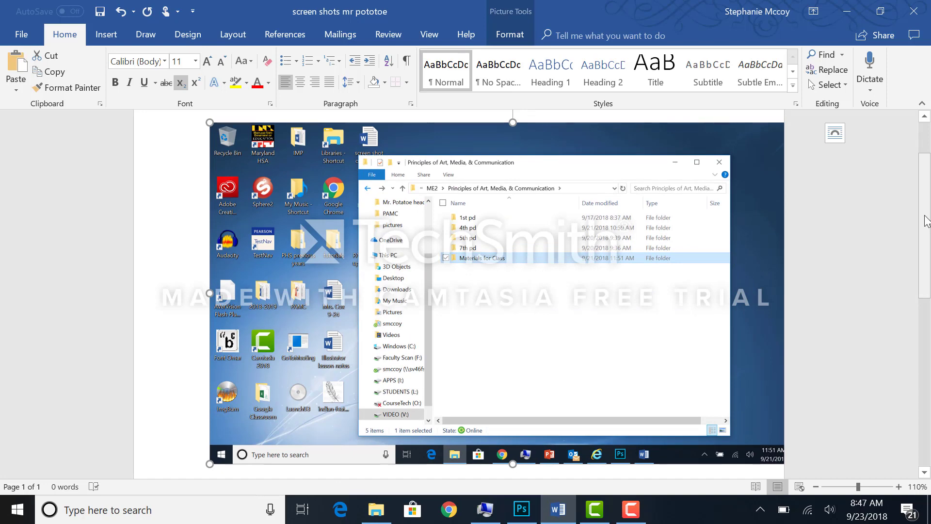
{"action": "scroll", "coordinate": [925, 291], "scroll_direction": "down", "scroll_amount": 10}
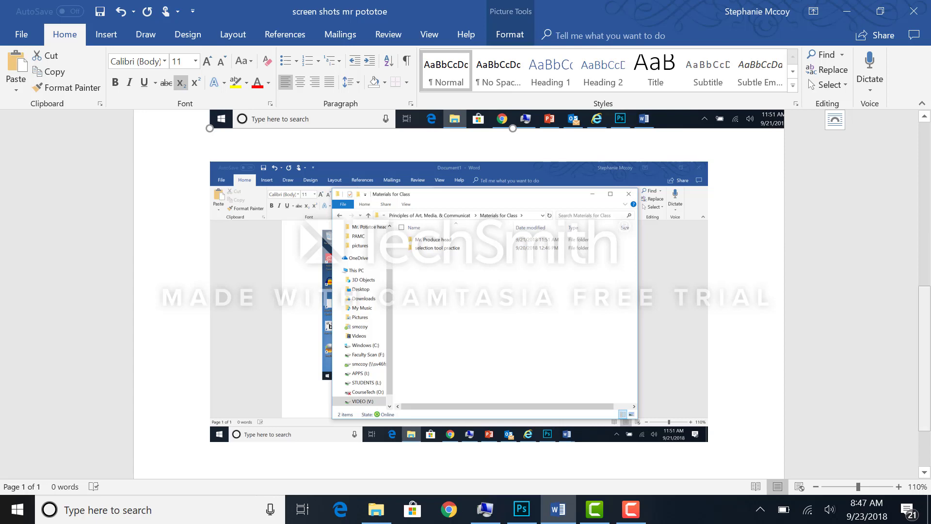
{"action": "left_click_drag", "start_coordinate": [927, 328], "coordinate": [921, 155]}
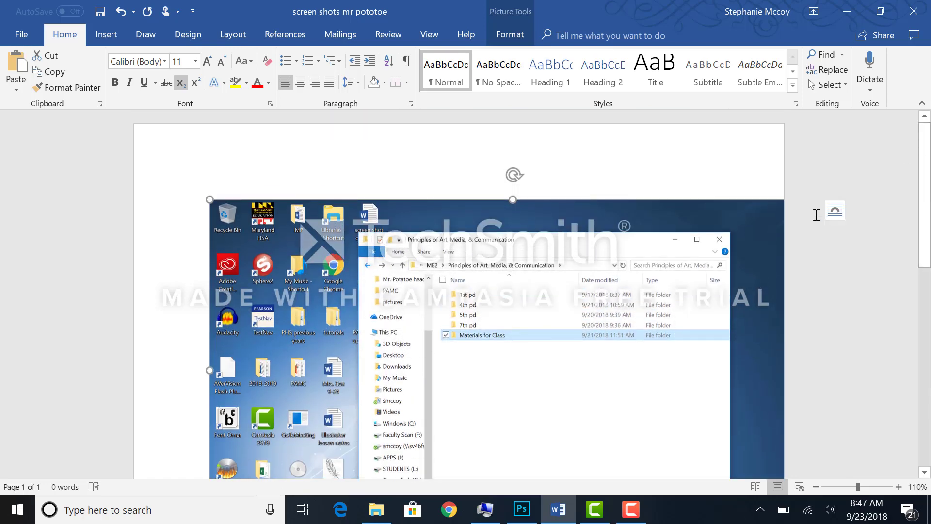